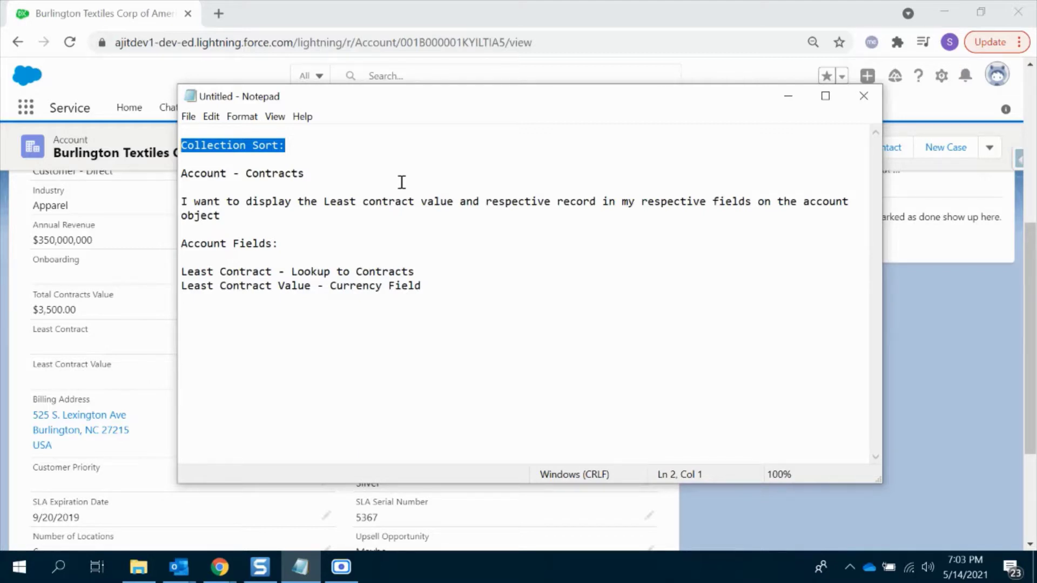
# Review the Collection Sort requirement notes and the Burlington Textiles account's least-contract fields and related contracts.
pyautogui.click(328, 179)
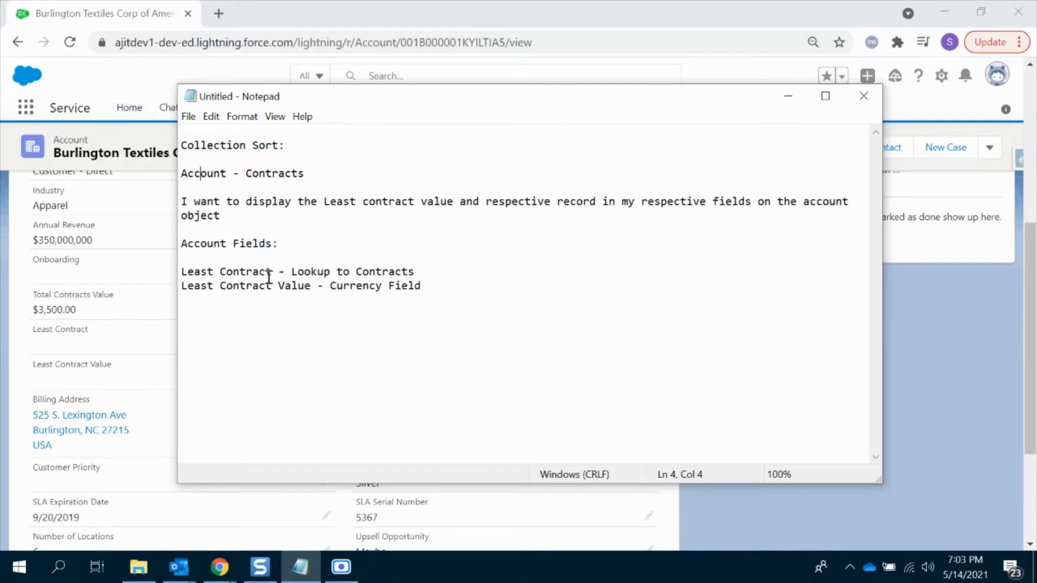
pyautogui.moveTo(186, 272); pyautogui.dragTo(259, 291)
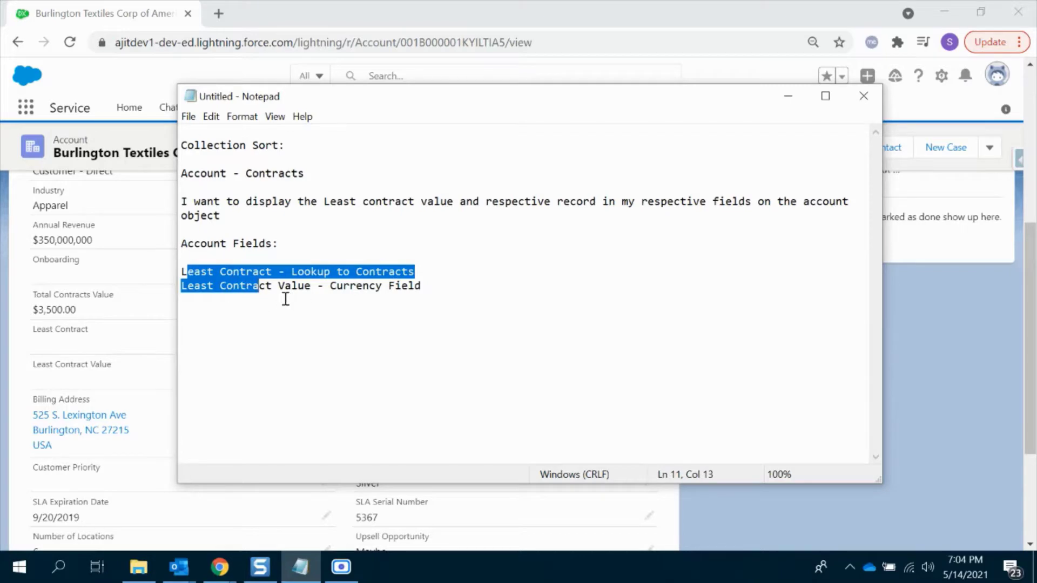
pyautogui.click(21, 311)
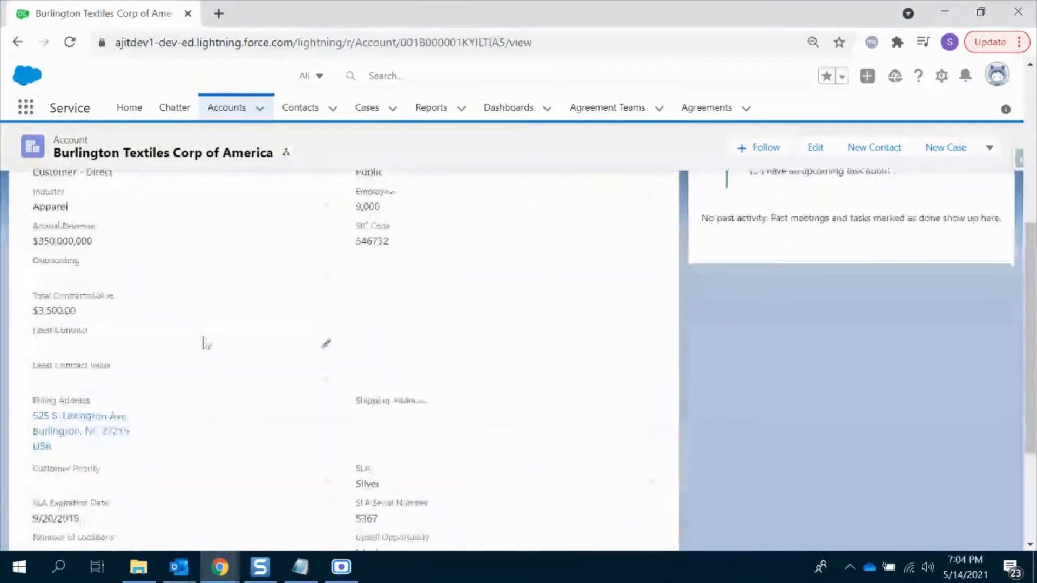
pyautogui.scroll(-1, 275, 361)
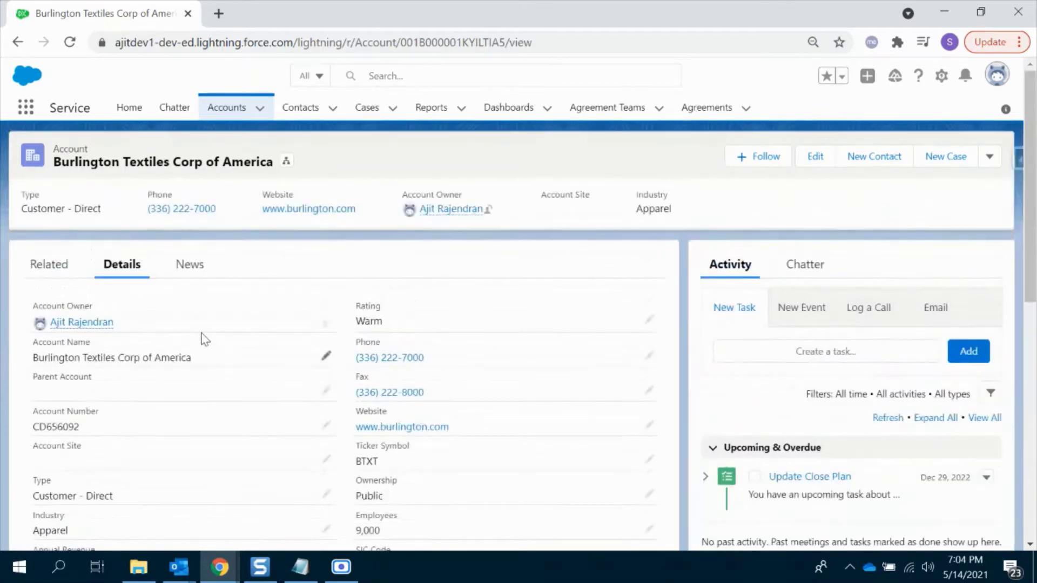
pyautogui.click(55, 264)
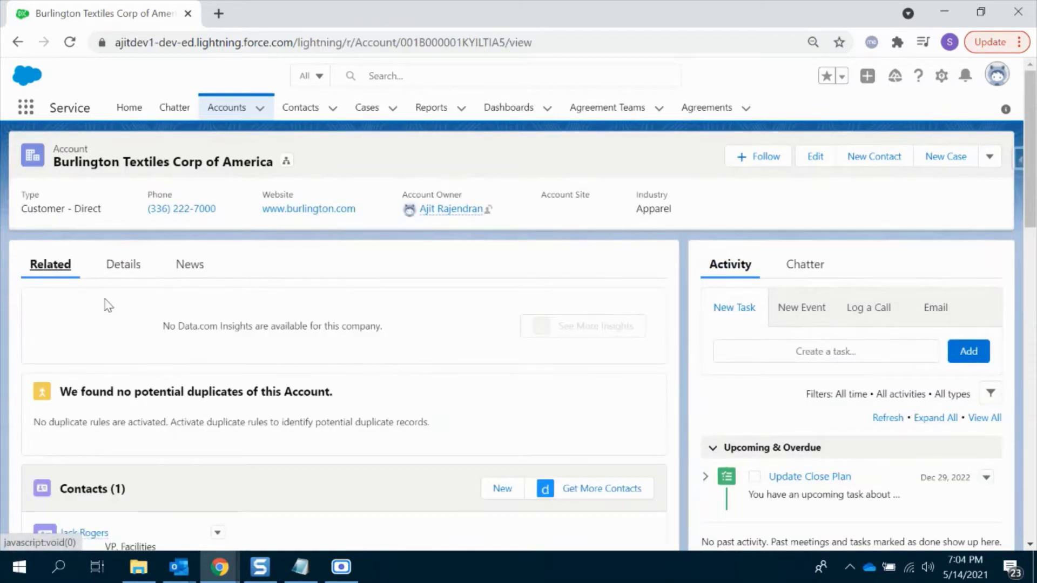
pyautogui.scroll(-15, 220, 364)
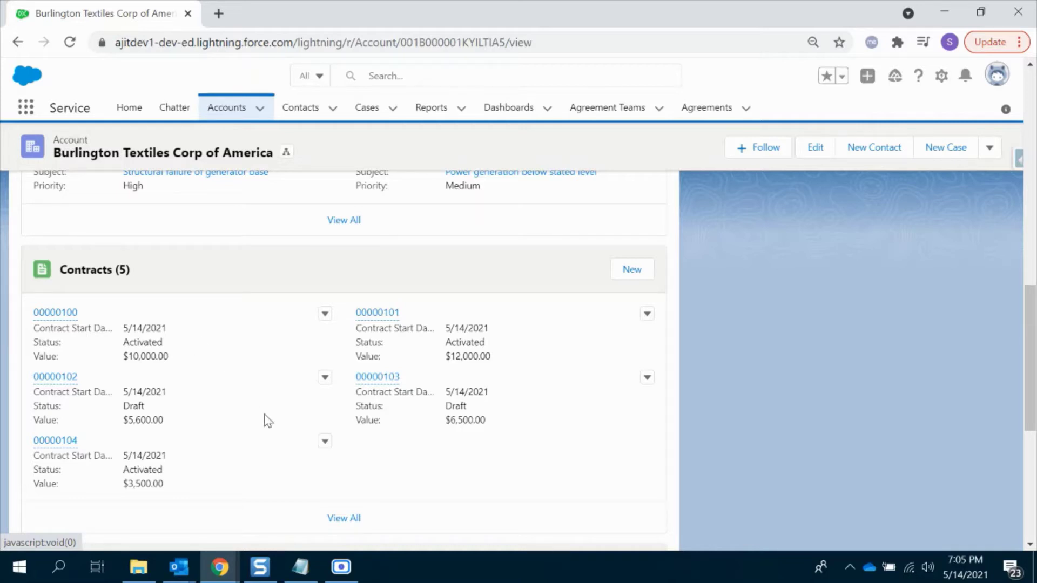
pyautogui.click(300, 567)
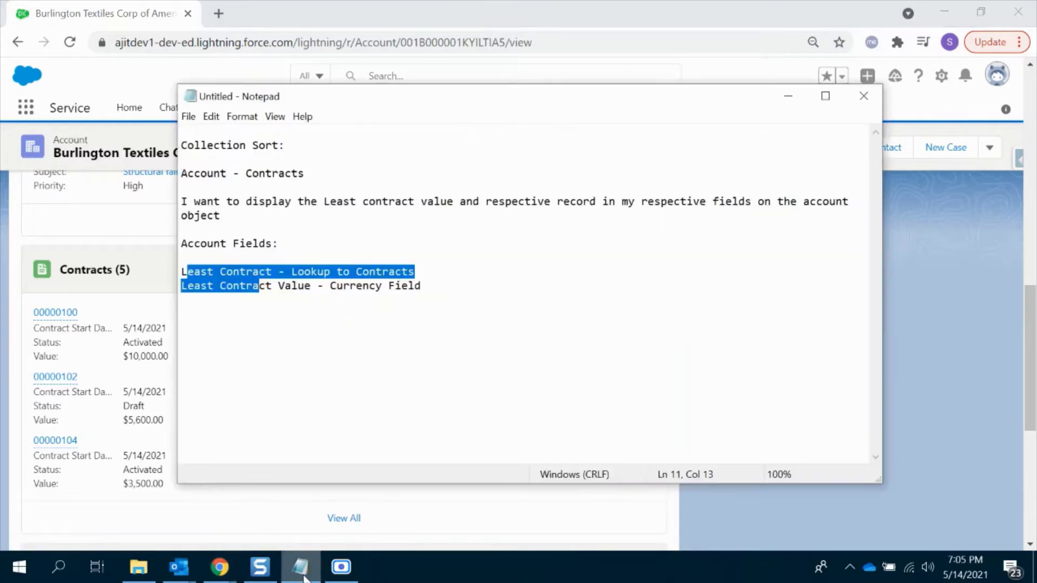
pyautogui.click(359, 314)
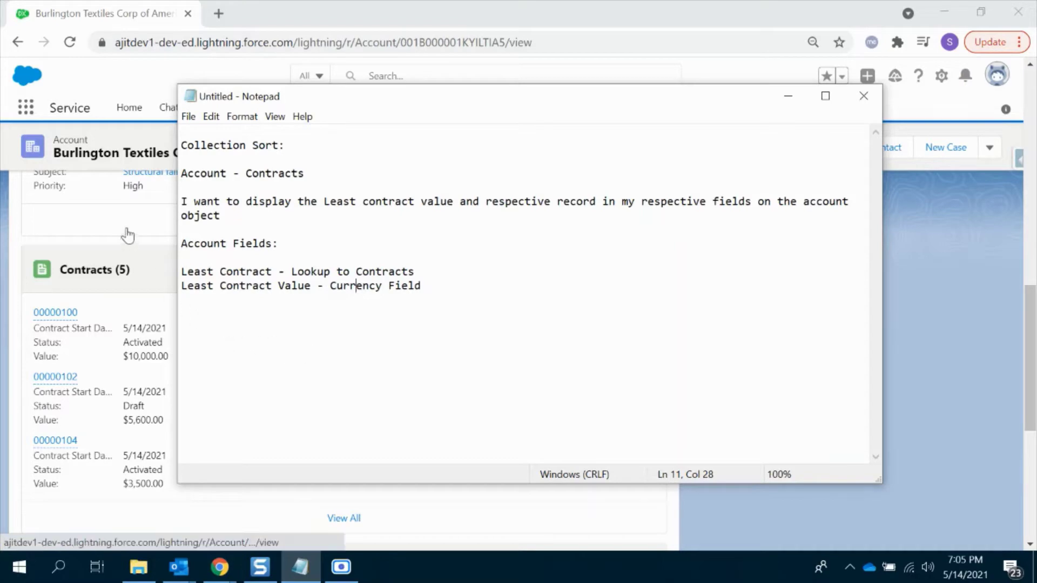
pyautogui.click(103, 81)
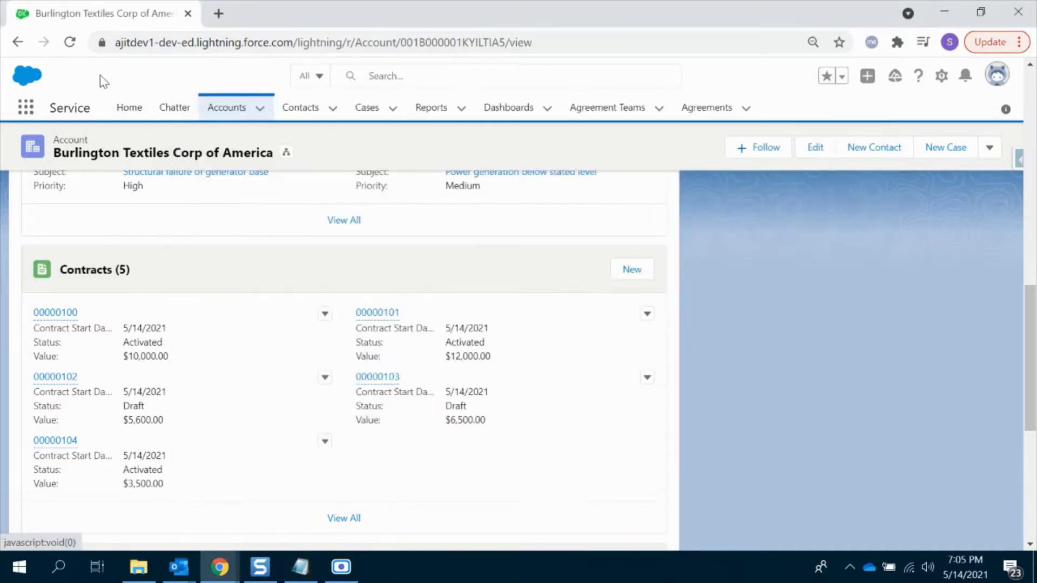
# Open the Flows page in Salesforce Setup by searching for Flow.
pyautogui.scroll(15, 804, 294)
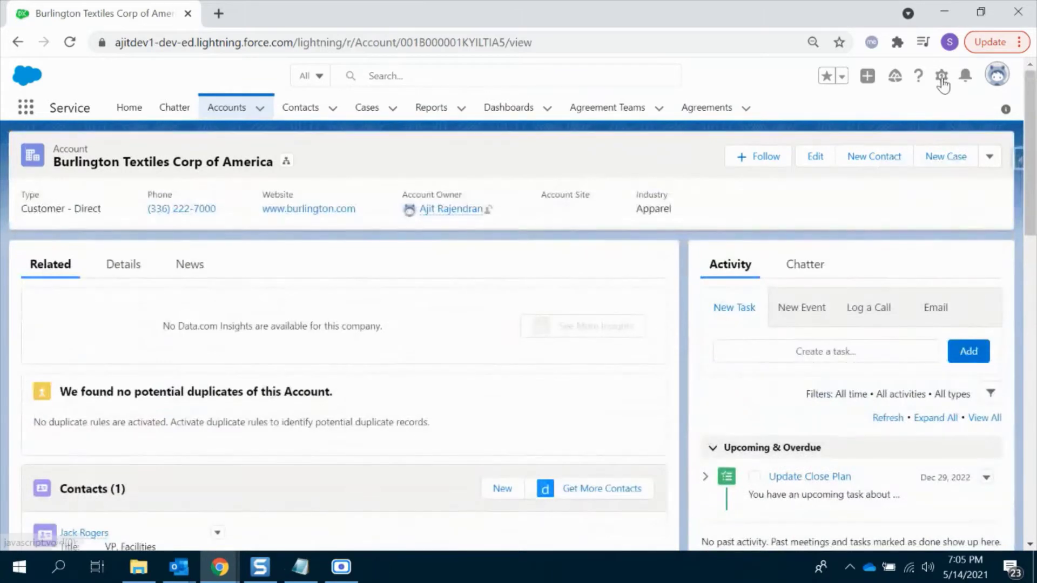
pyautogui.click(941, 77)
pyautogui.click(931, 130)
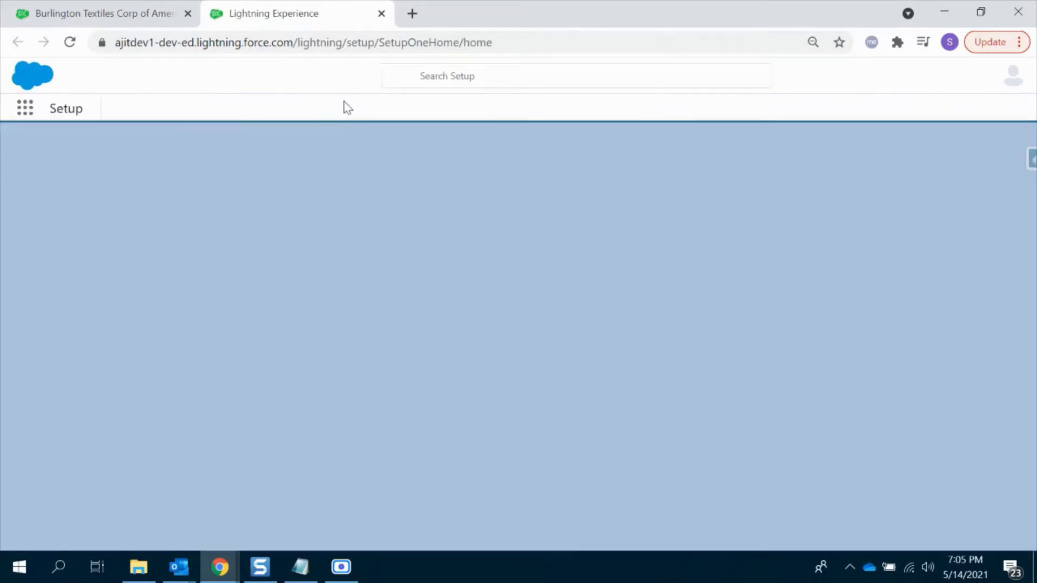
pyautogui.click(76, 148)
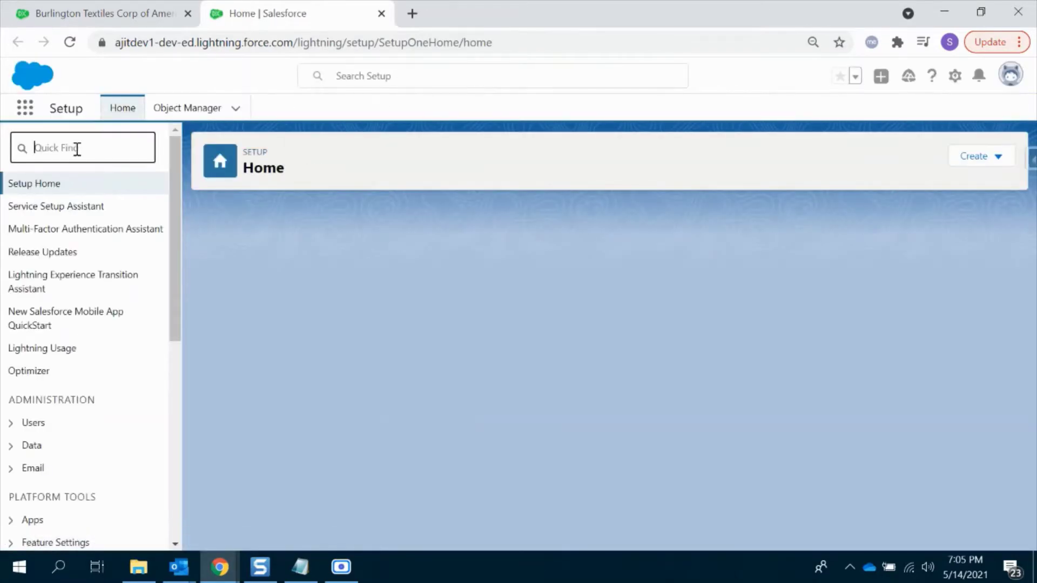
pyautogui.write('FLow')
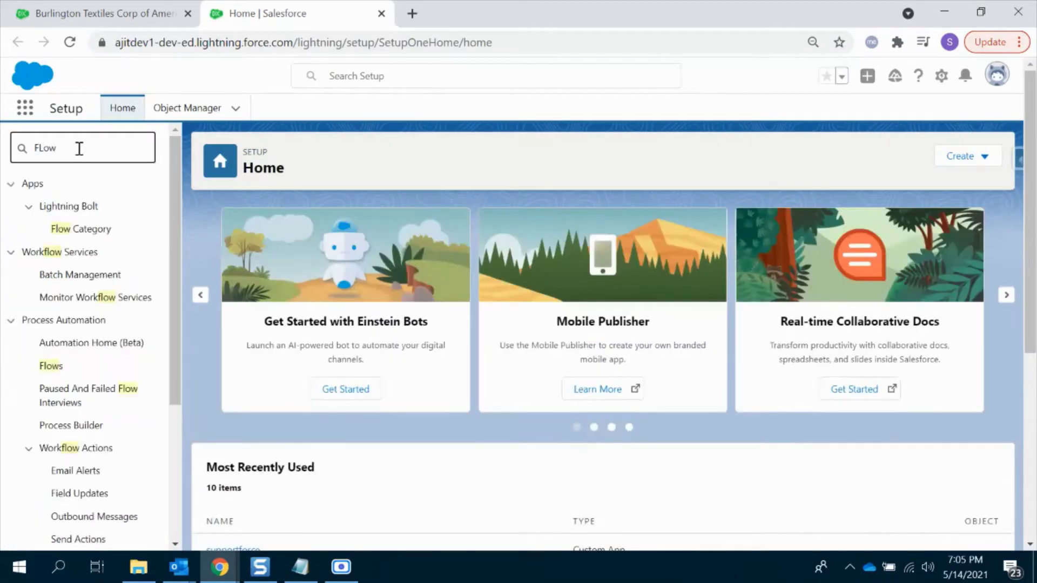
pyautogui.click(51, 368)
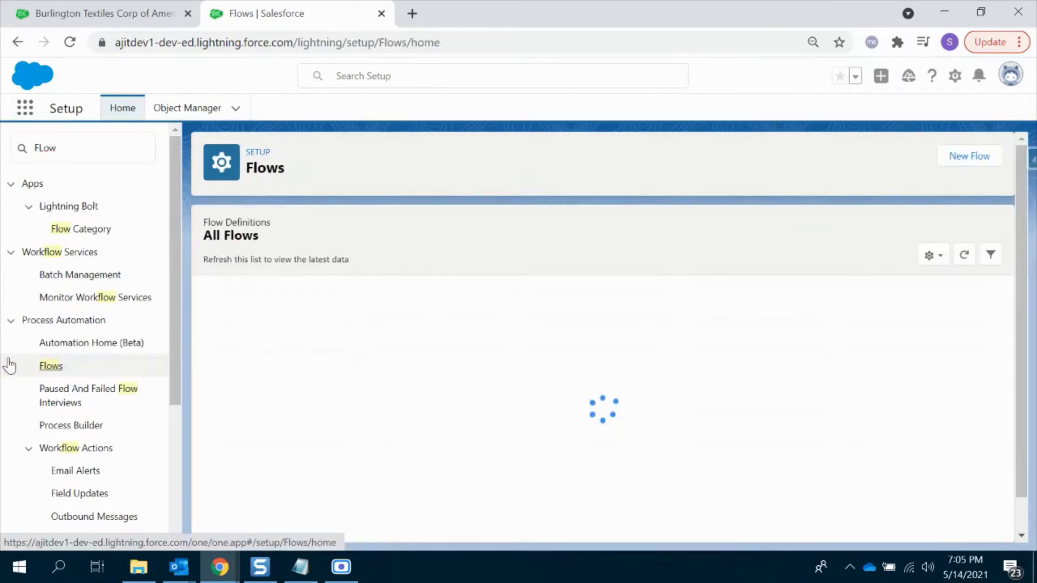
# Start a new record-triggered flow using the Freeform layout.
pyautogui.click(957, 162)
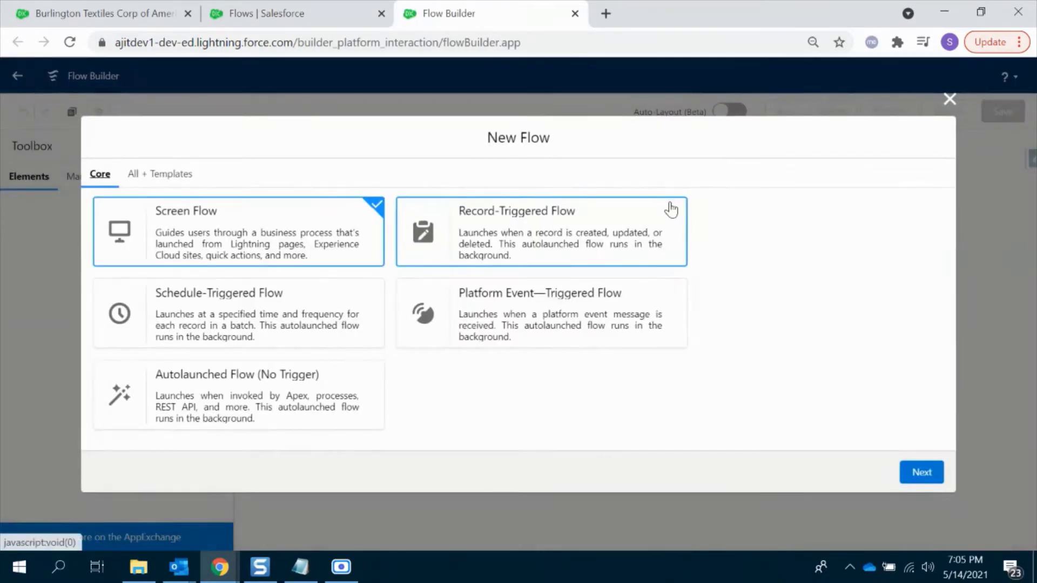
pyautogui.click(571, 248)
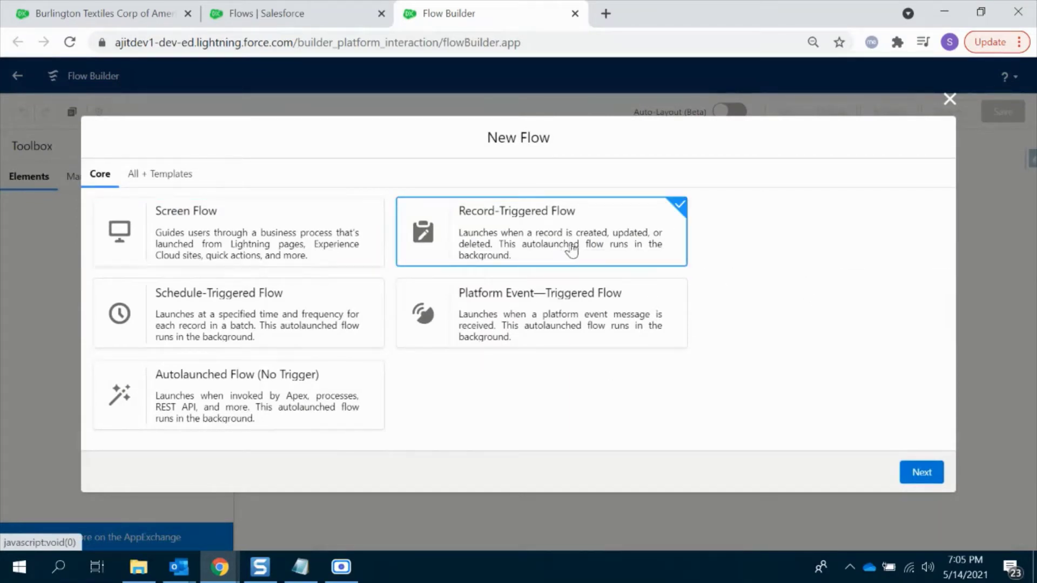
pyautogui.click(924, 474)
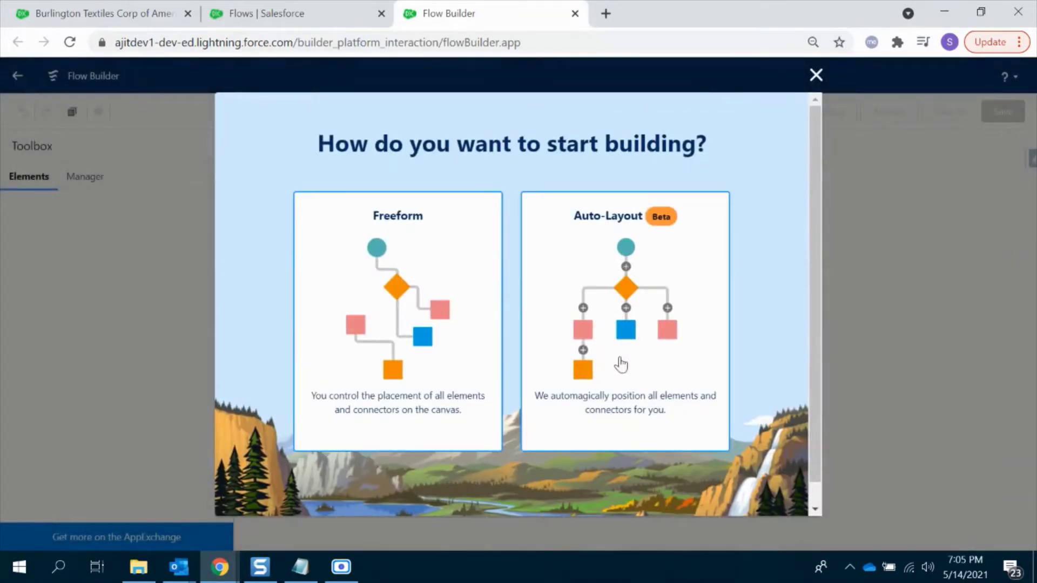
pyautogui.doubleClick(370, 324)
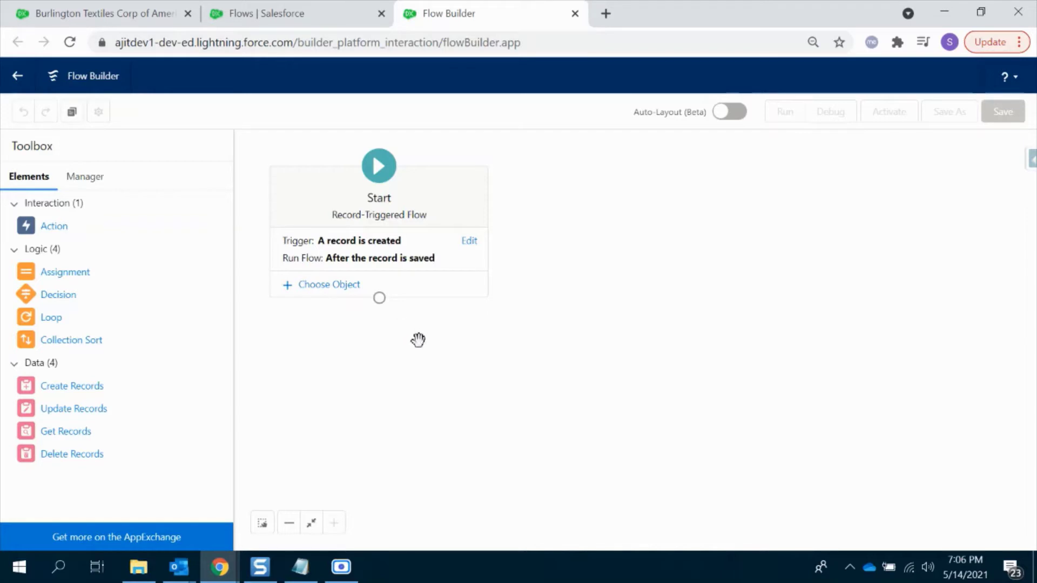
# Set Contract as the flow's triggering object with condition requirements set to None.
pyautogui.click(332, 294)
pyautogui.click(299, 326)
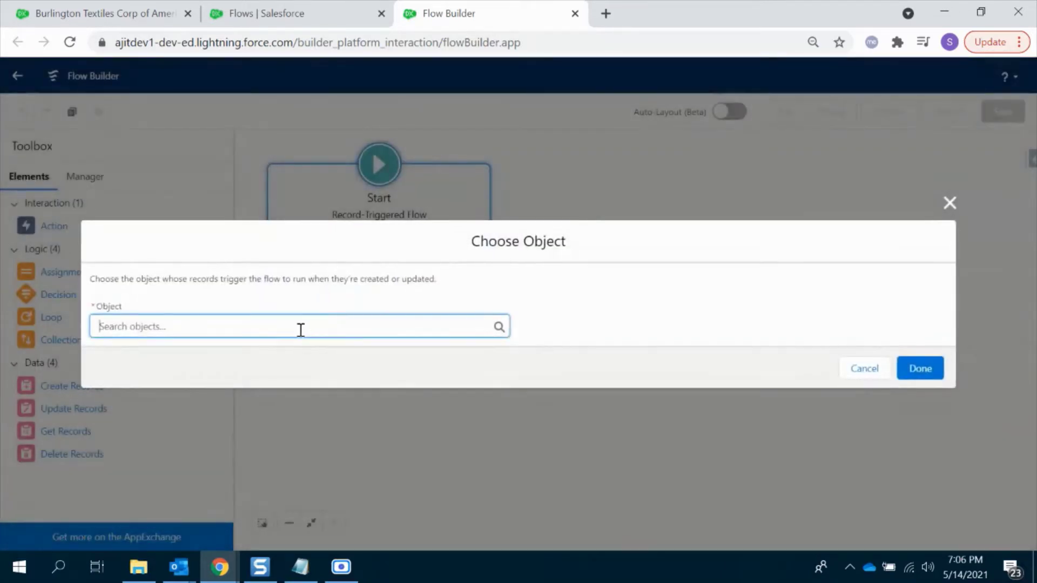
pyautogui.write('contr')
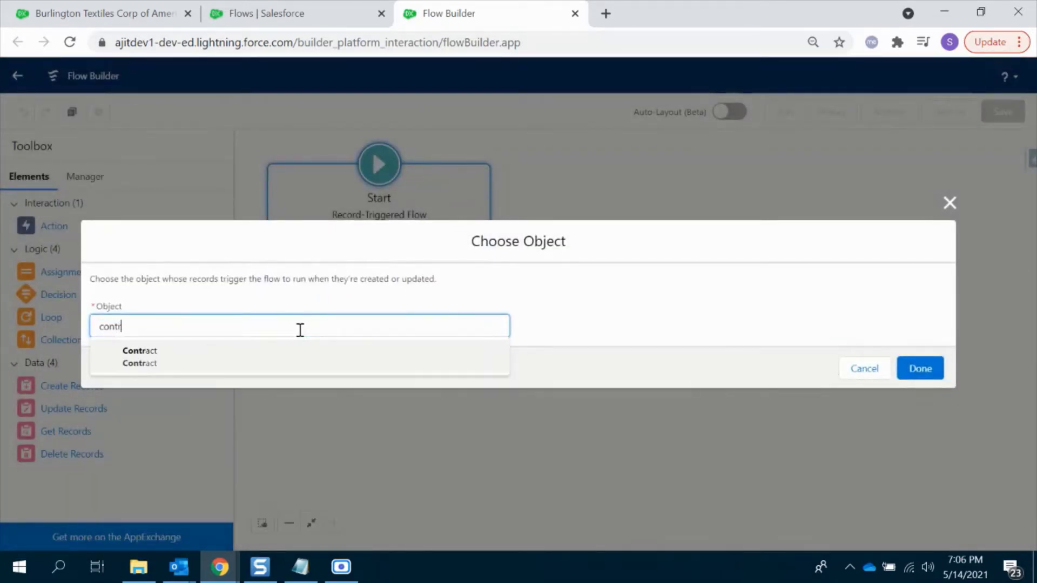
pyautogui.click(306, 355)
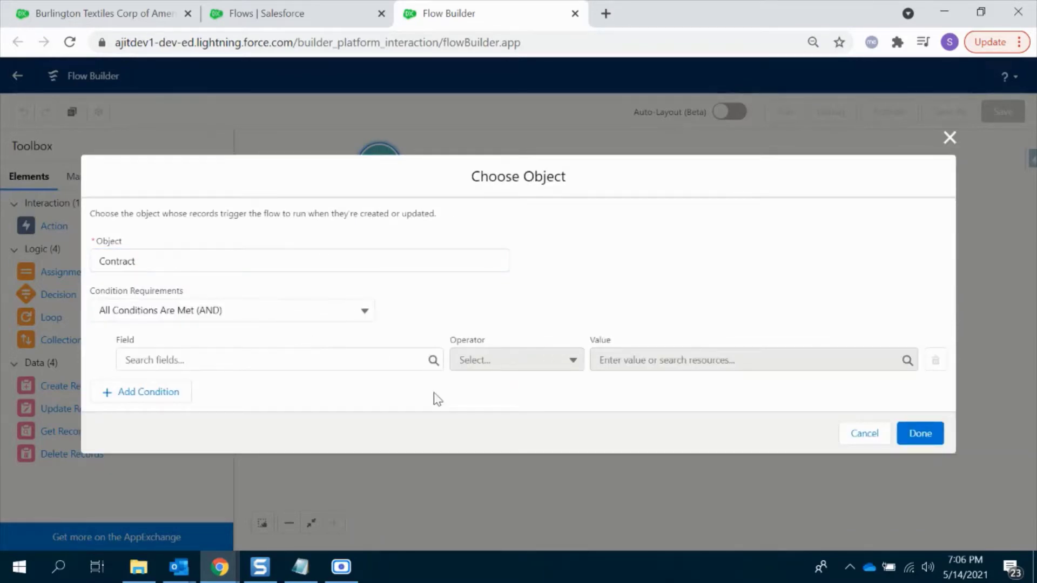
pyautogui.click(274, 310)
pyautogui.click(274, 337)
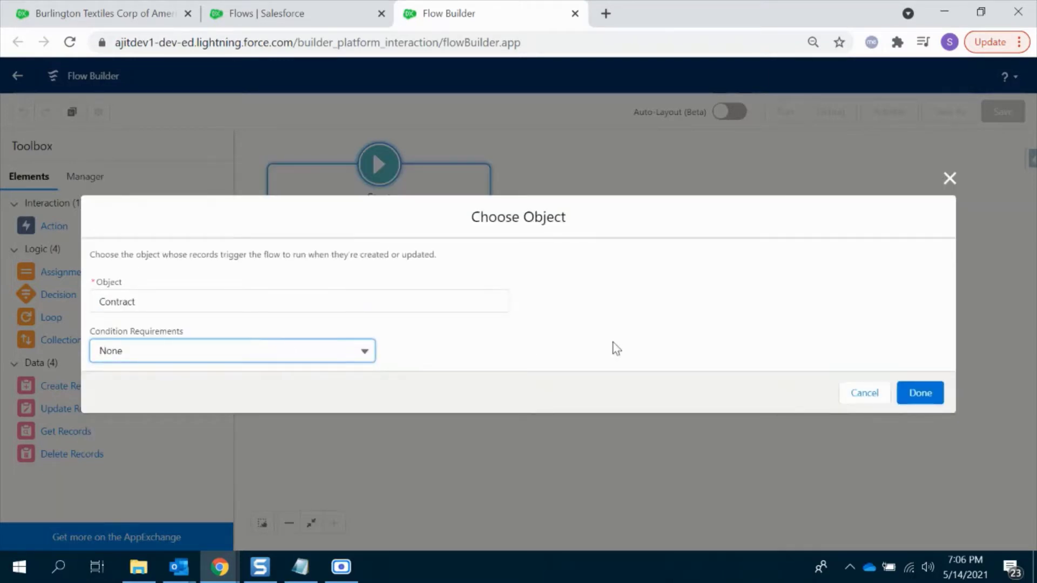
pyautogui.click(915, 393)
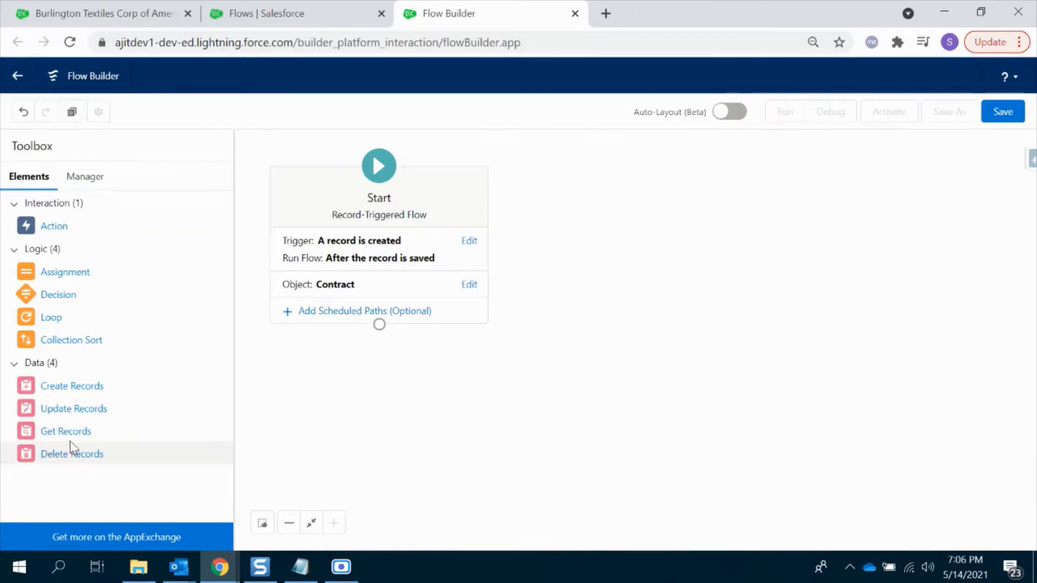
# Add a Get Records element to the canvas, label it Get Records, and choose Contract as its object.
pyautogui.moveTo(70, 436); pyautogui.dragTo(133, 421)
pyautogui.moveTo(479, 352); pyautogui.dragTo(548, 287)
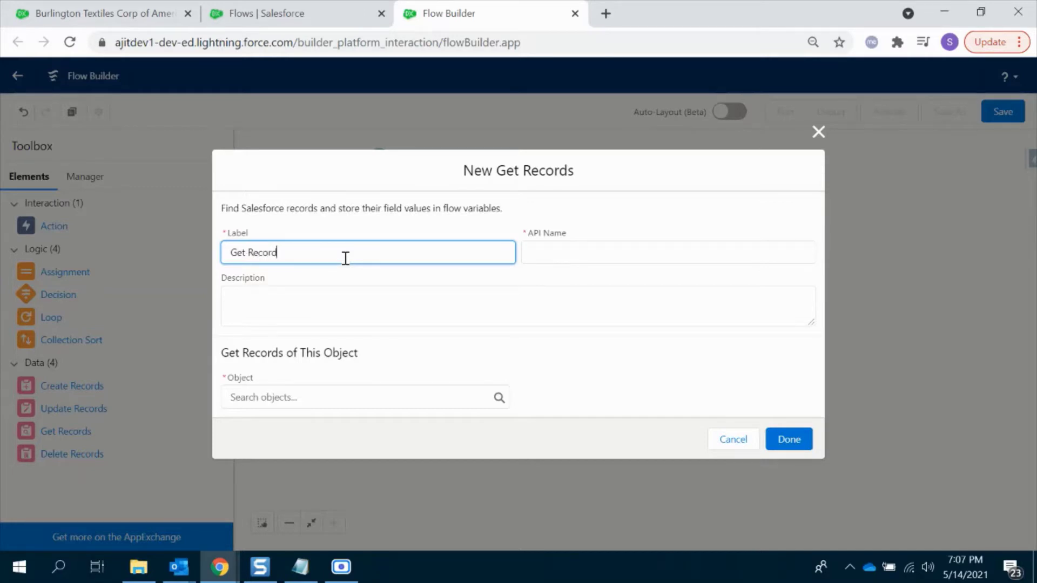
pyautogui.click(371, 315)
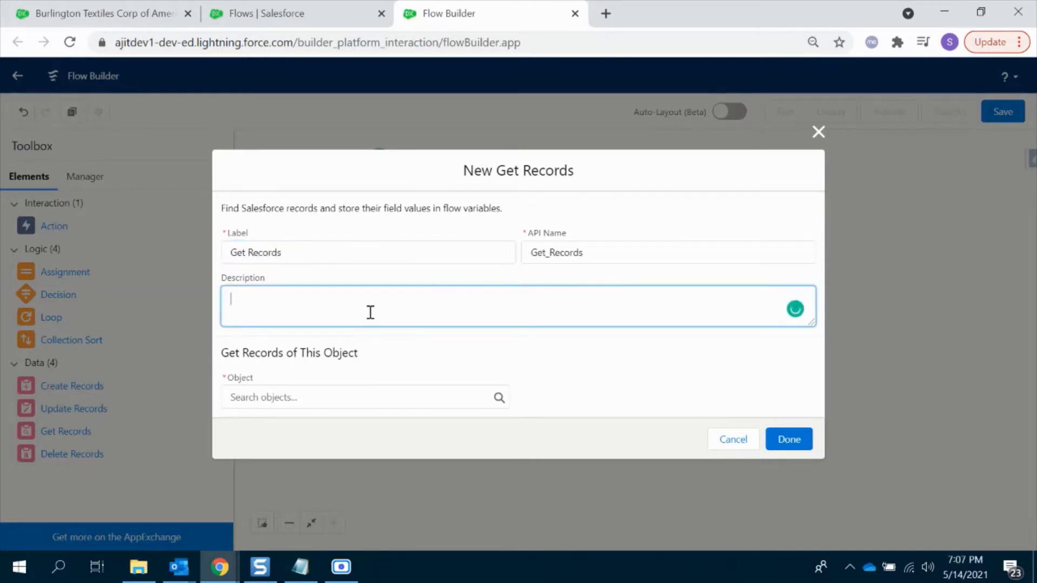
pyautogui.click(360, 390)
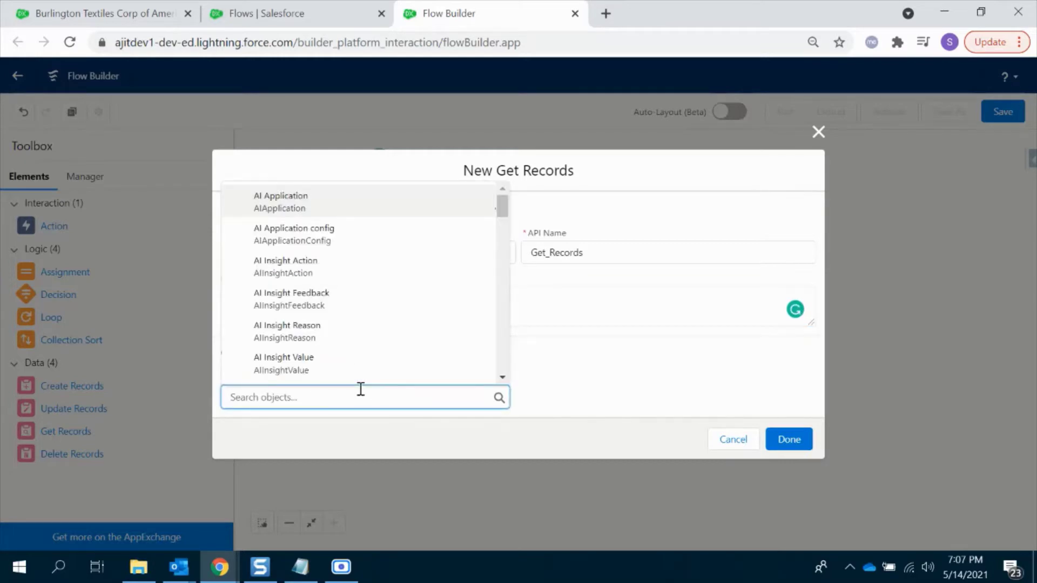
pyautogui.write('contr')
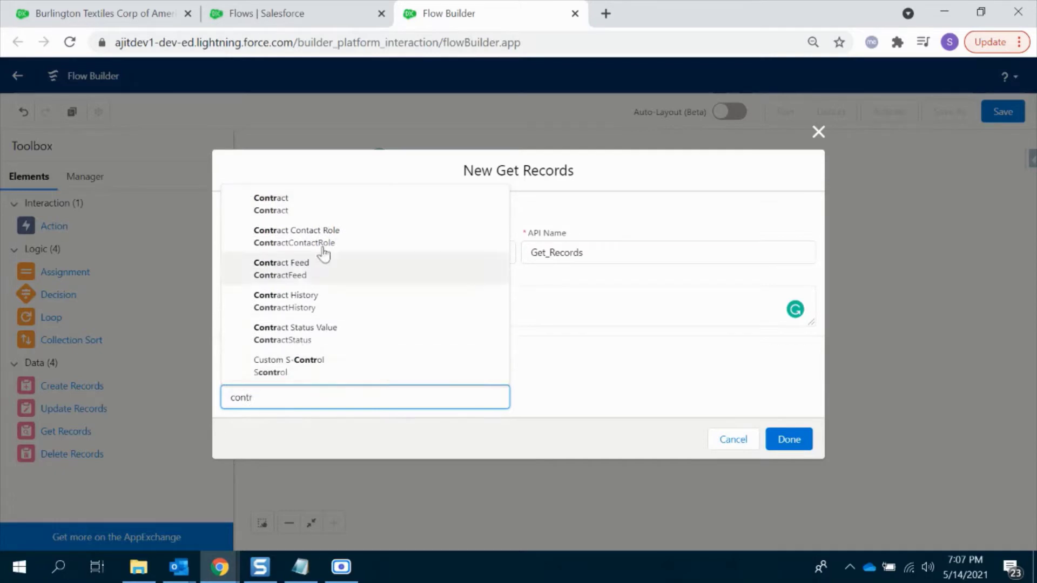
pyautogui.click(337, 203)
# Filter the contract records with the condition AccountId Equals $Record > Account ID.
pyautogui.scroll(-3, 580, 406)
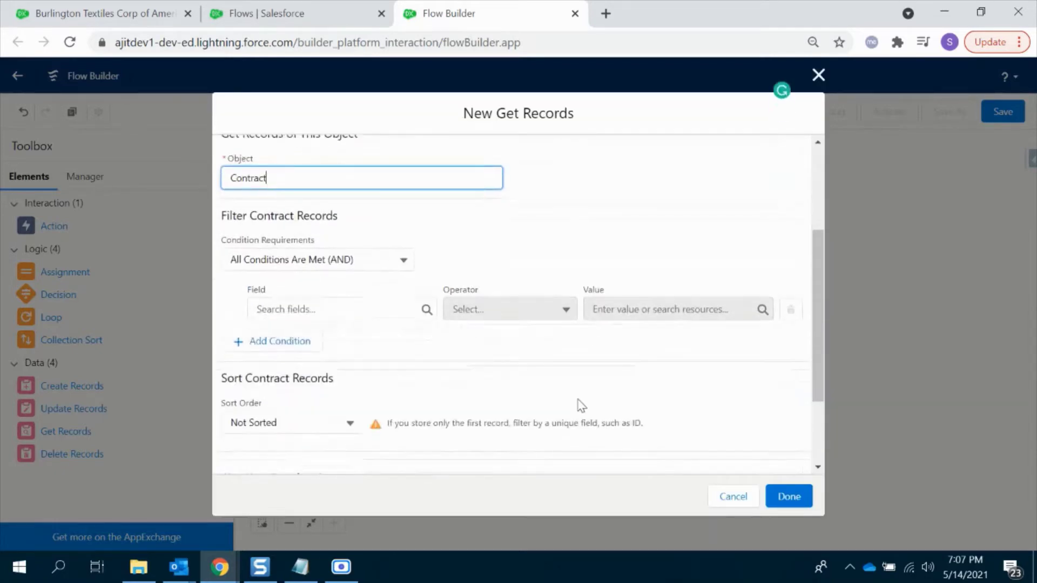
pyautogui.click(347, 309)
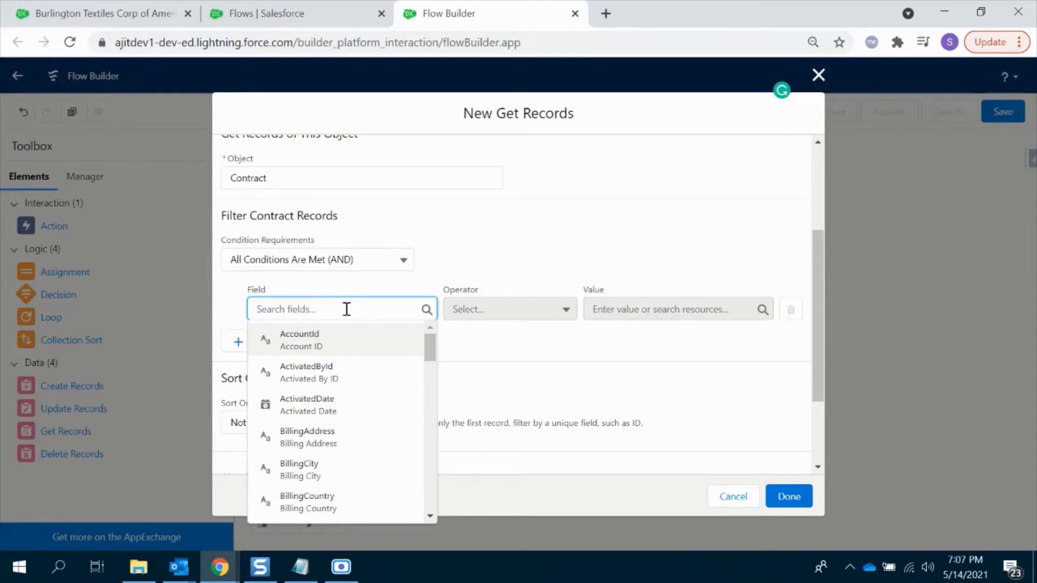
pyautogui.click(336, 341)
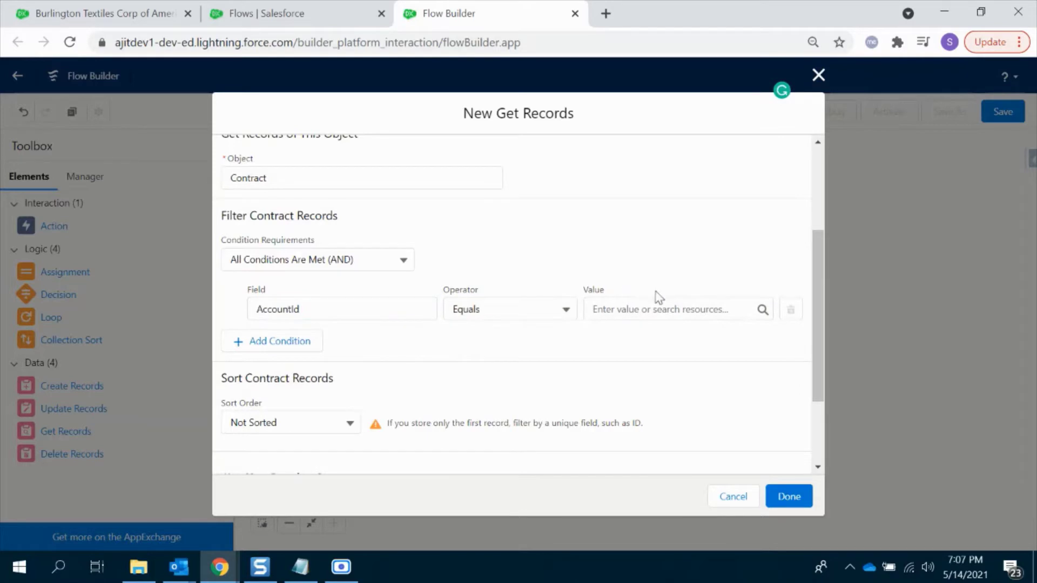
pyautogui.click(655, 305)
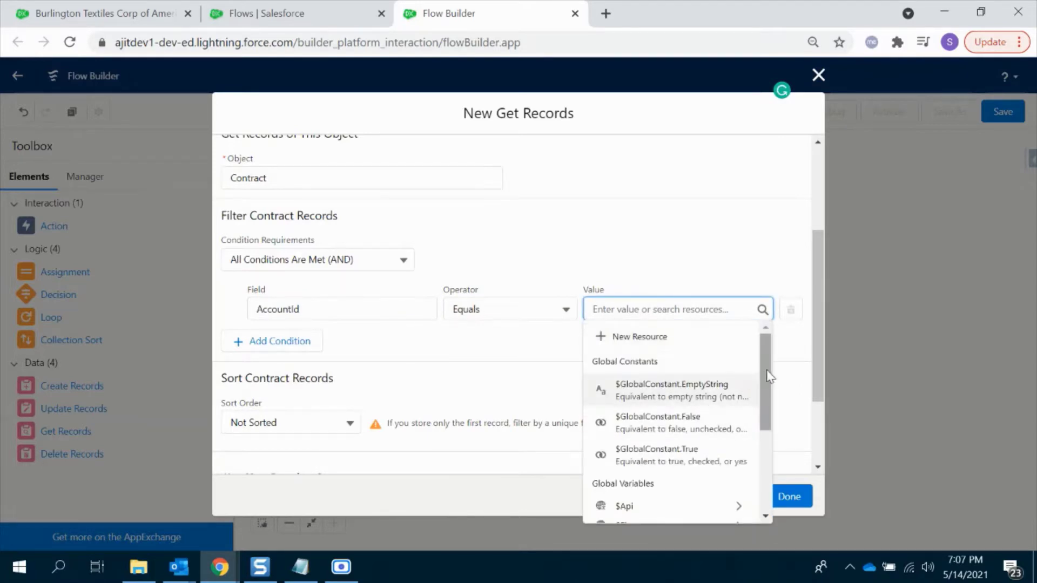
pyautogui.scroll(-5, 702, 432)
pyautogui.click(777, 475)
pyautogui.click(743, 310)
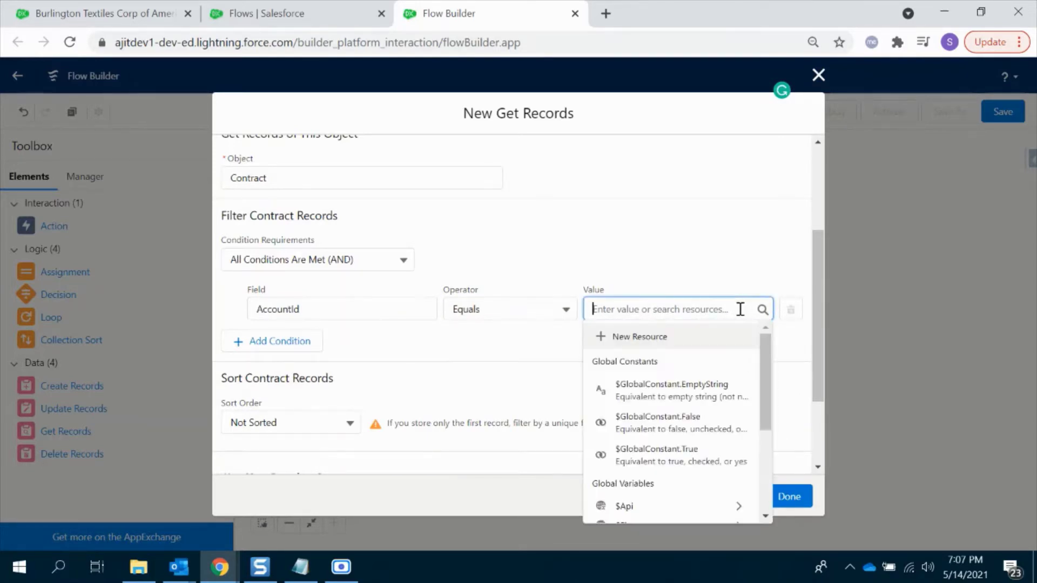
pyautogui.scroll(-5, 675, 426)
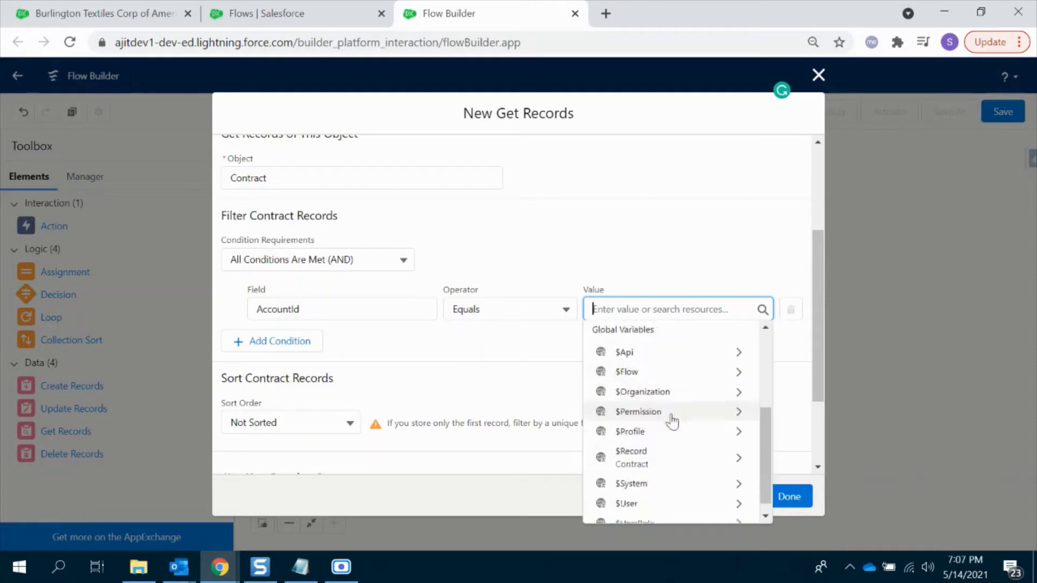
pyautogui.click(677, 452)
pyautogui.scroll(-3, 675, 452)
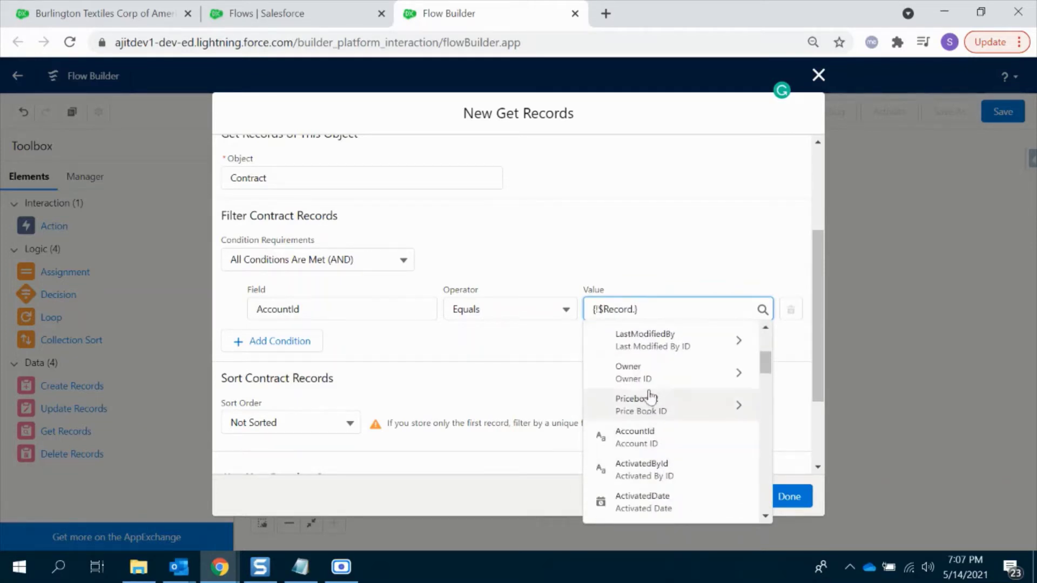
pyautogui.scroll(-2, 664, 454)
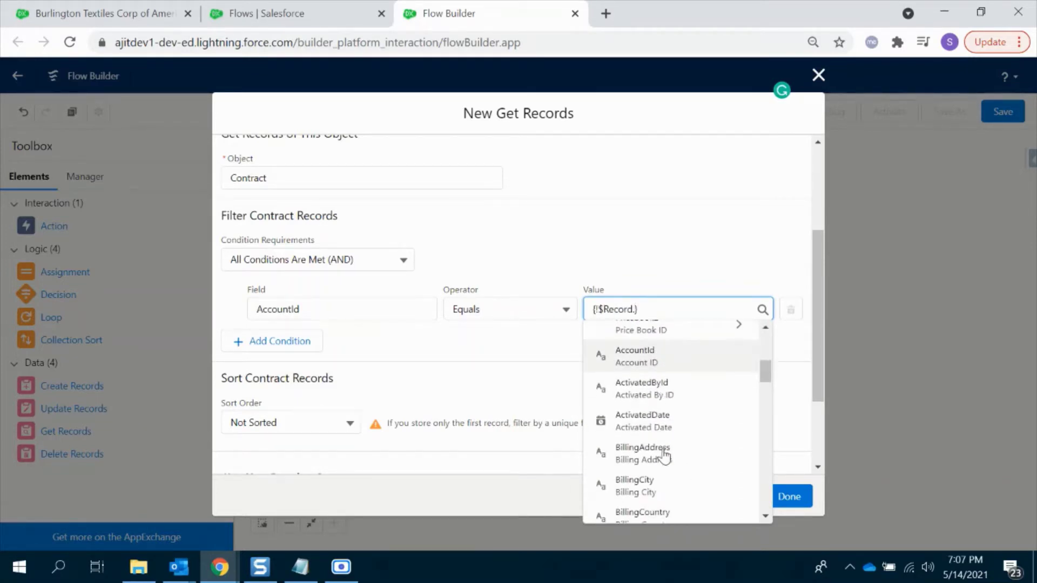
pyautogui.click(653, 363)
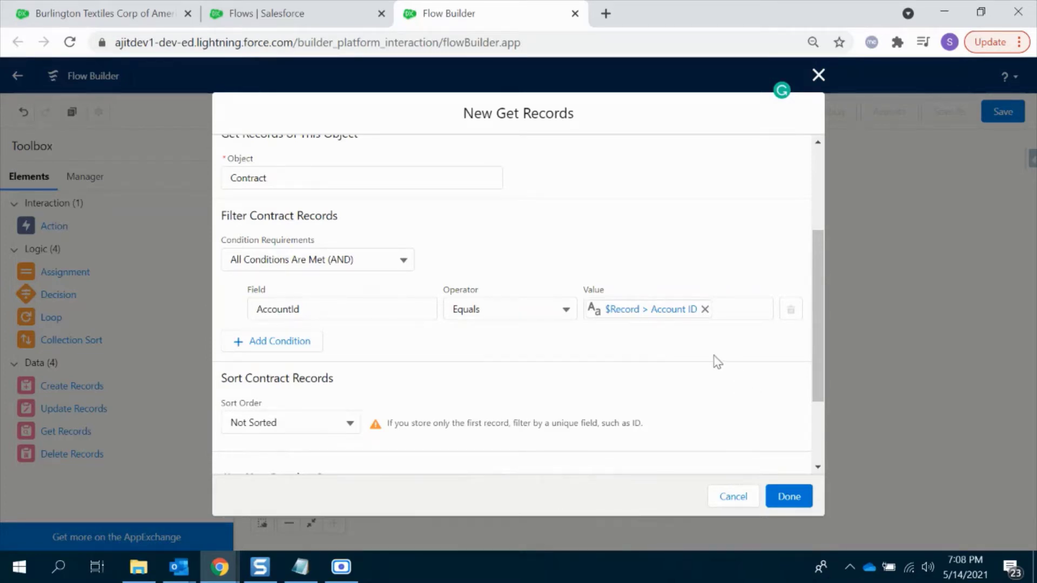
# Add a second filter condition to the contract records: Status Equals Activated.
pyautogui.click(284, 341)
pyautogui.click(332, 355)
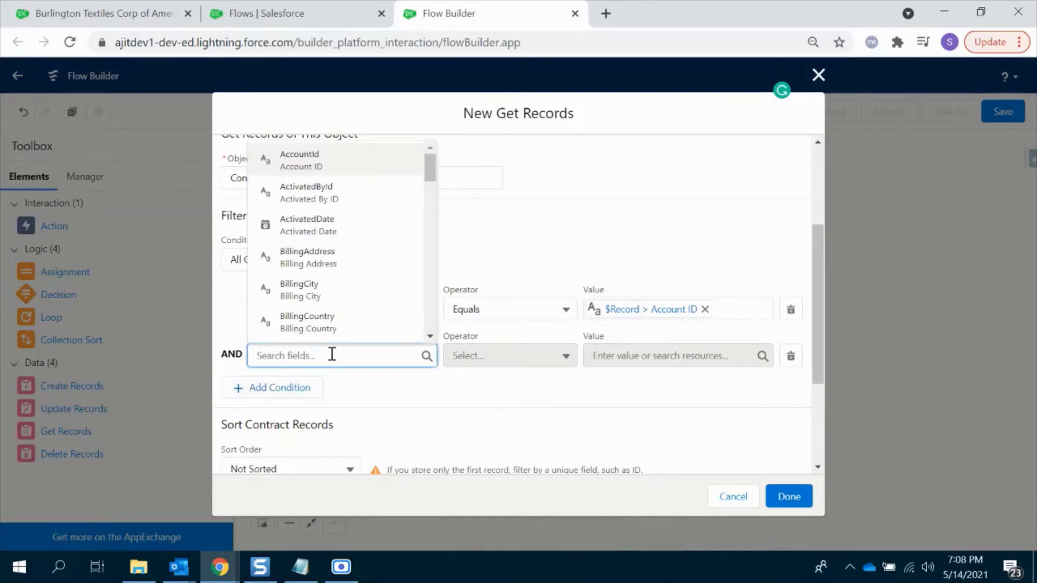
pyautogui.write('Stat')
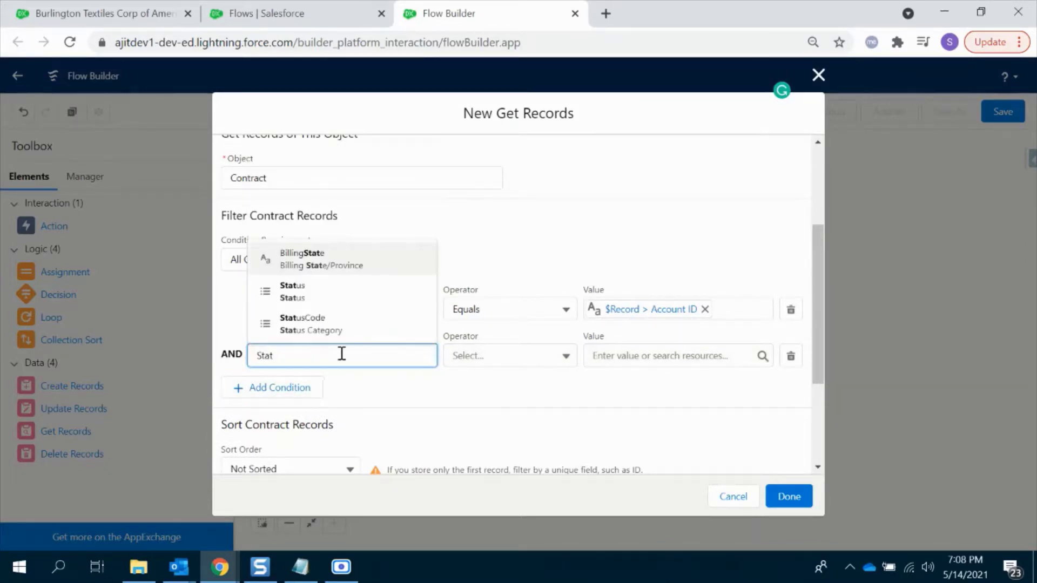
pyautogui.click(302, 298)
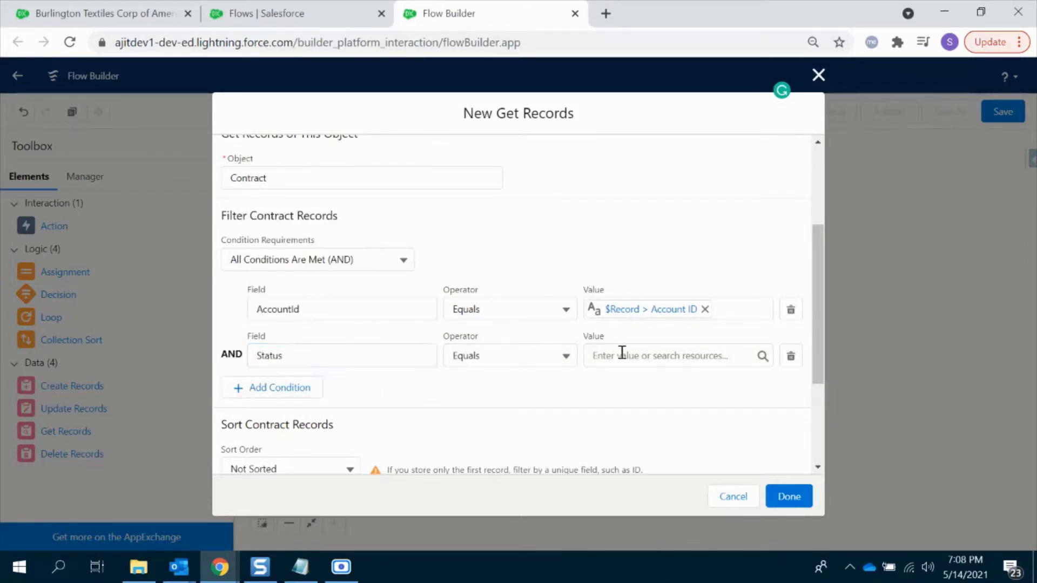
pyautogui.click(605, 357)
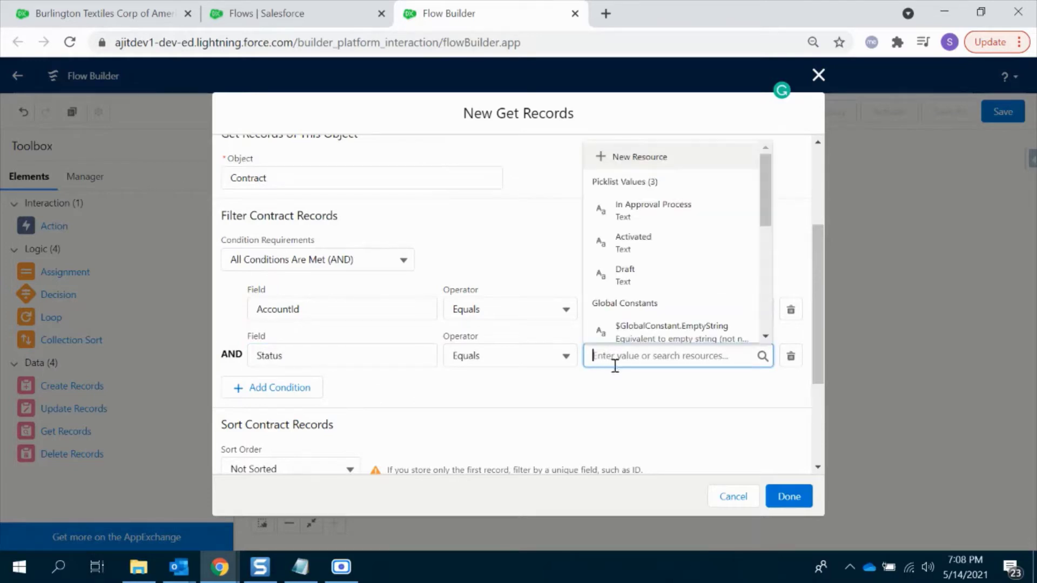
pyautogui.click(649, 243)
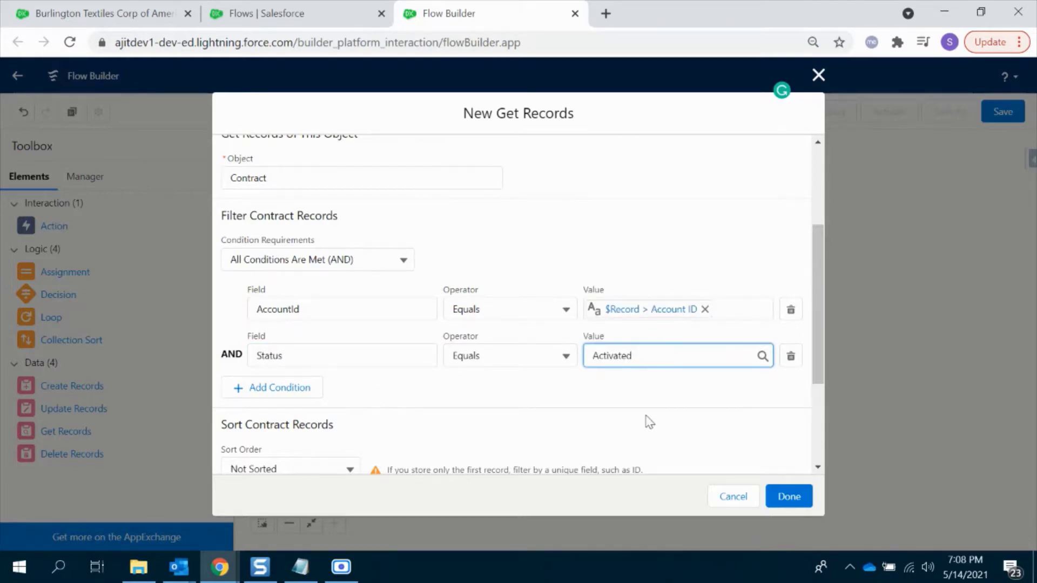
# Review the status and value of the contracts related to the Burlington Textiles Corp of America account.
pyautogui.click(132, 9)
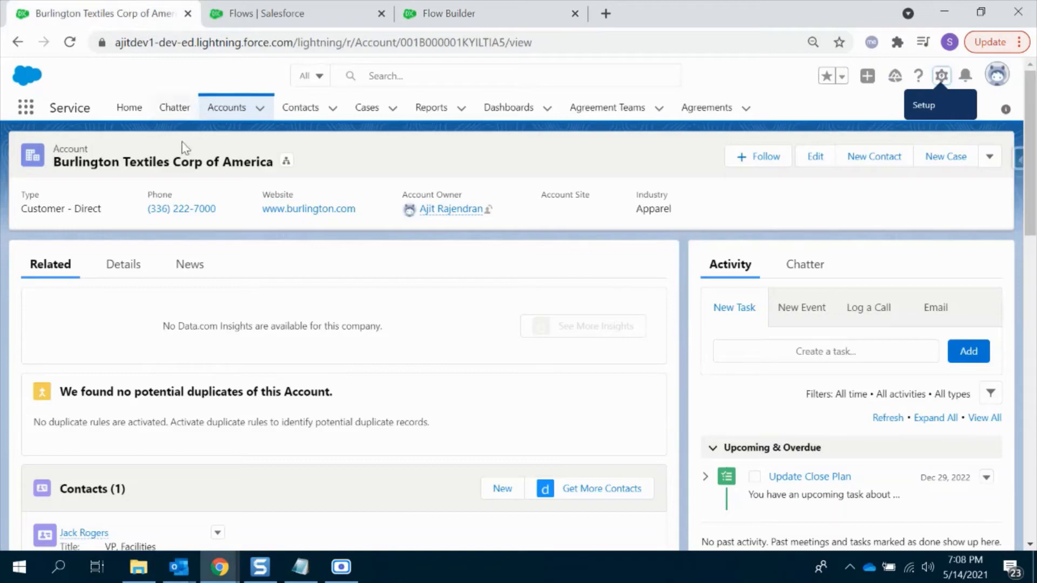
pyautogui.scroll(-15, 250, 382)
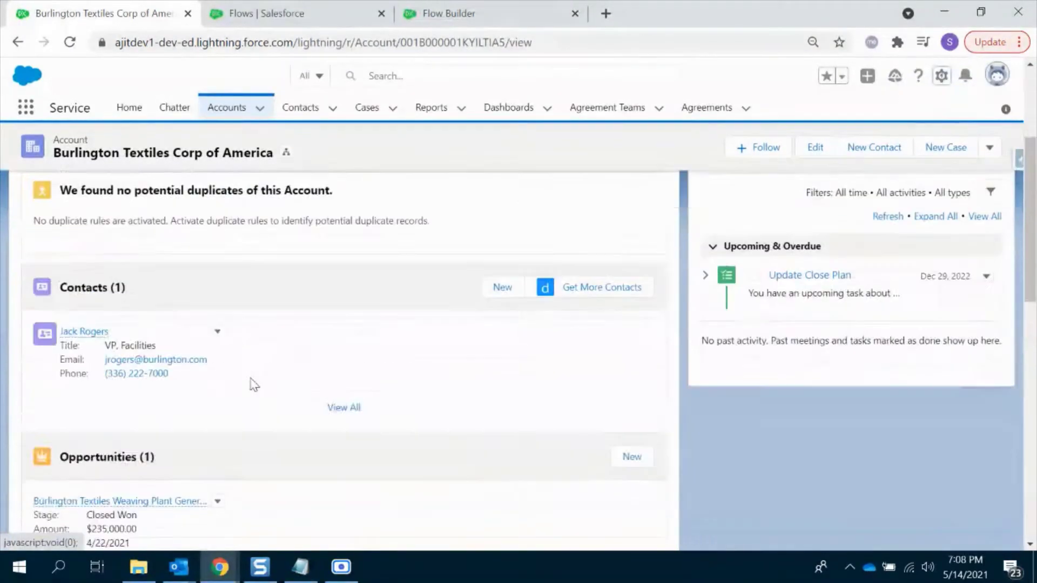
pyautogui.scroll(1, 250, 383)
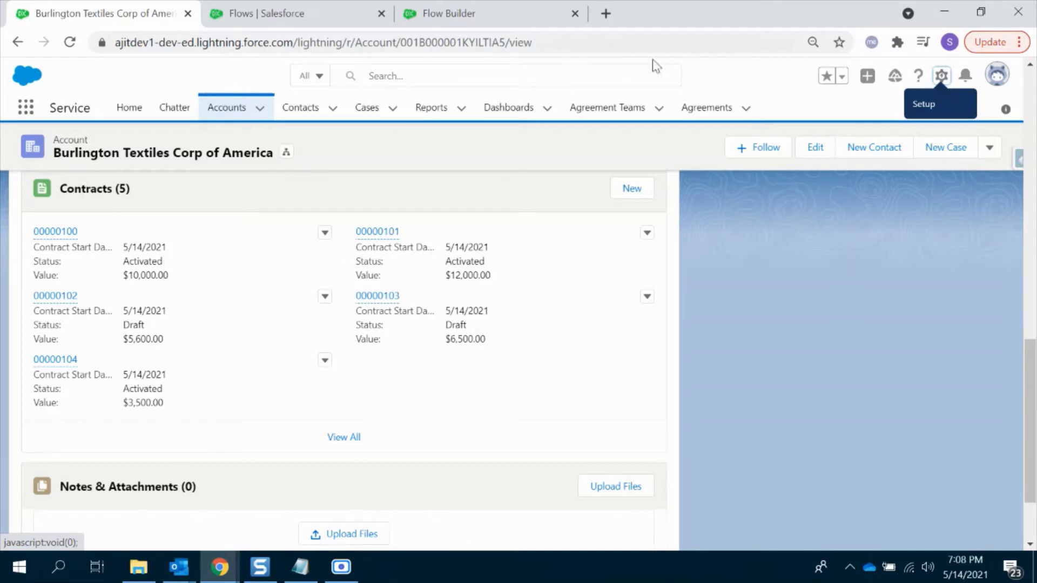
pyautogui.click(420, 7)
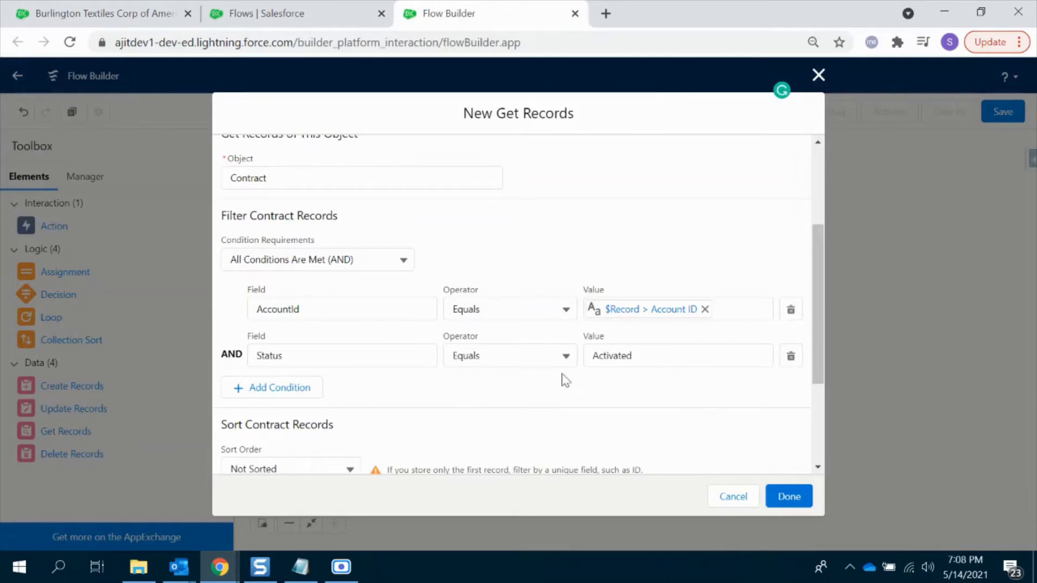
# Finish the Get Records element with all records stored and Not Sorted kept, and connect Start to it.
pyautogui.scroll(-2, 560, 410)
pyautogui.scroll(-1, 562, 405)
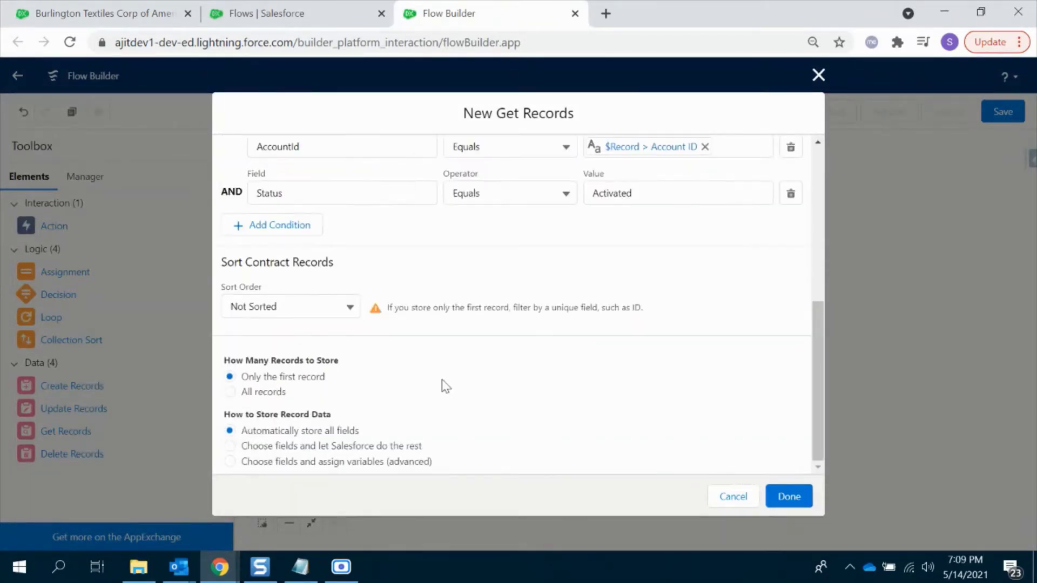
pyautogui.click(294, 309)
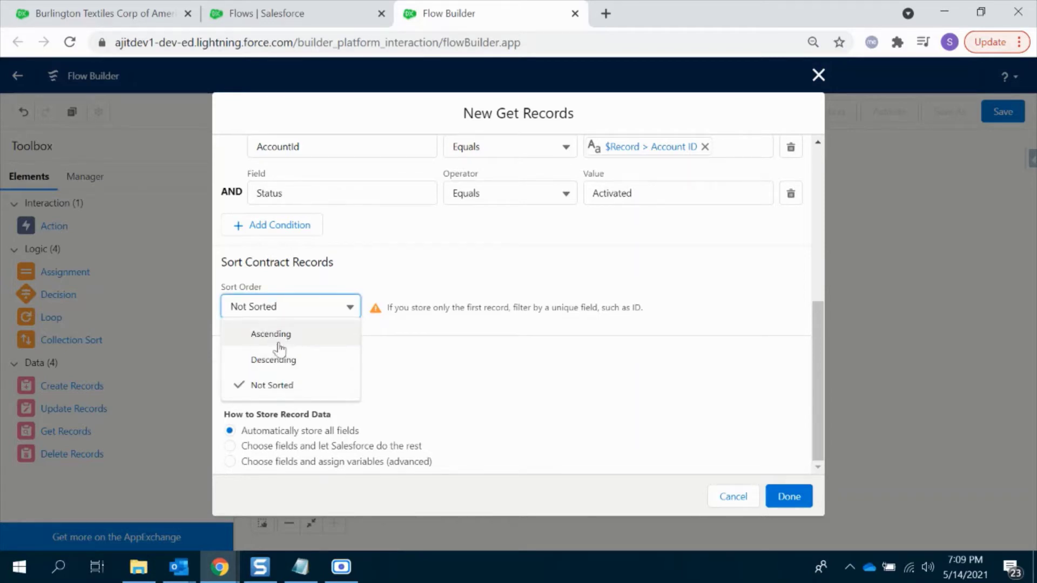
pyautogui.click(398, 289)
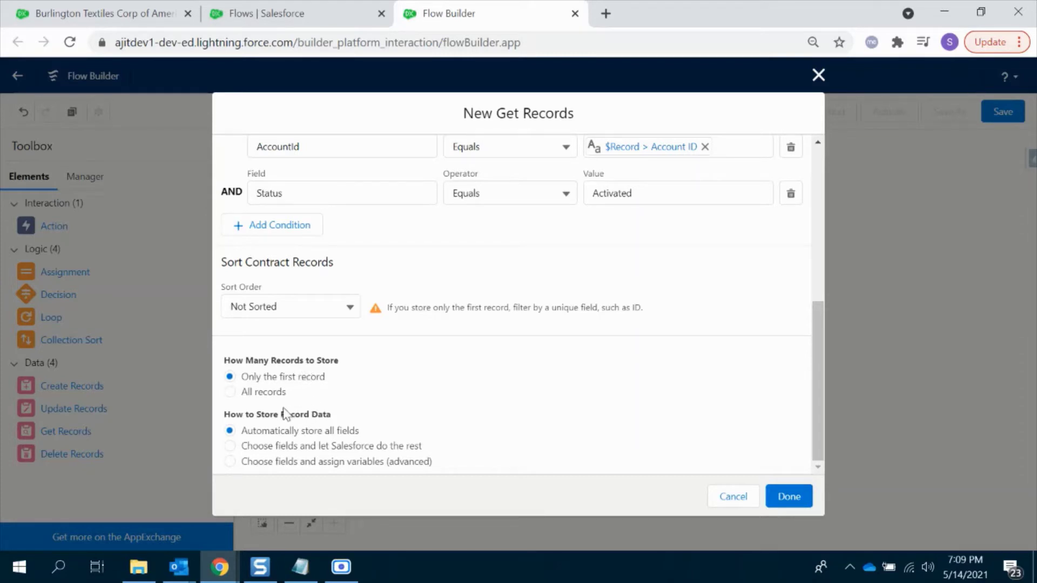
pyautogui.click(266, 395)
pyautogui.click(789, 497)
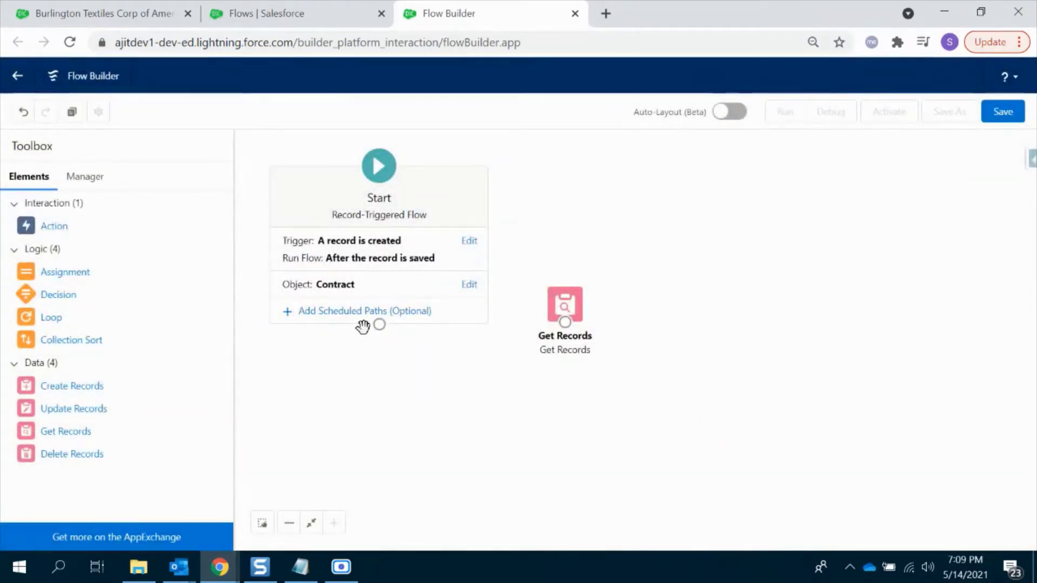
pyautogui.moveTo(379, 325); pyautogui.dragTo(596, 270)
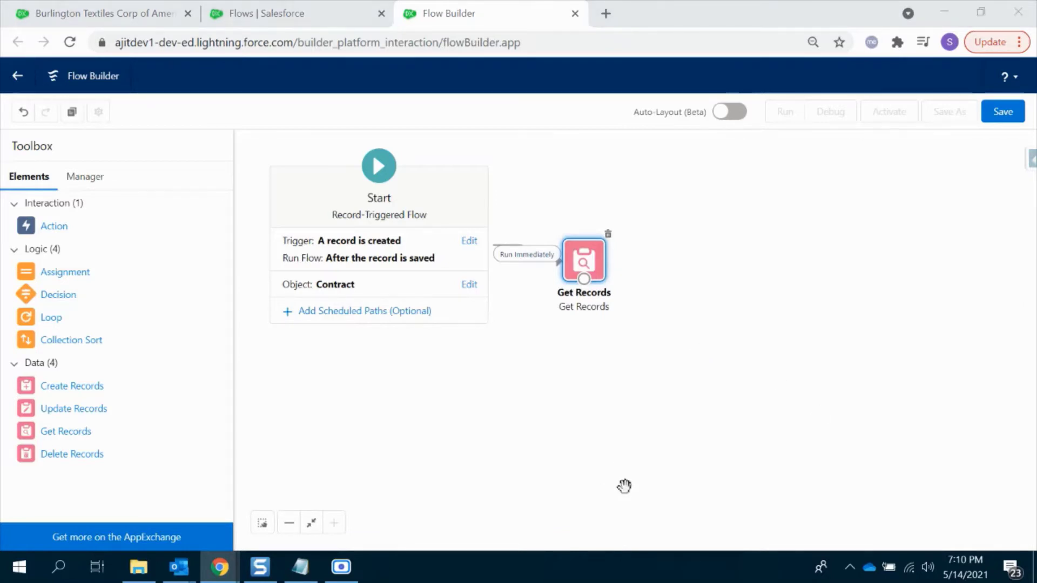
# Add a Collection Sort element labelled Sort, with Contracts from Get_Records as its collection variable.
pyautogui.moveTo(75, 348); pyautogui.dragTo(684, 240)
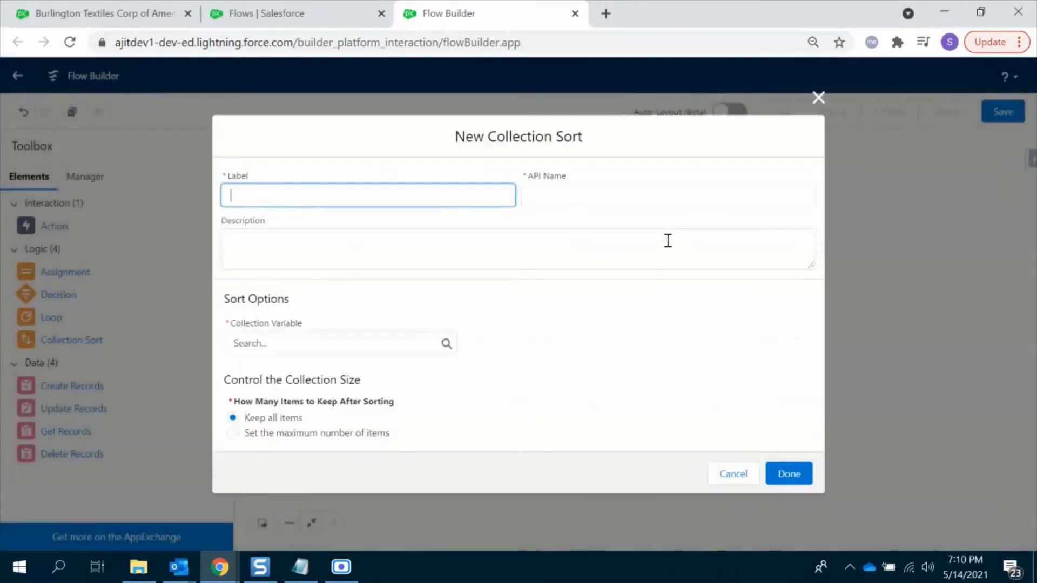
pyautogui.write('so')
pyautogui.click(543, 258)
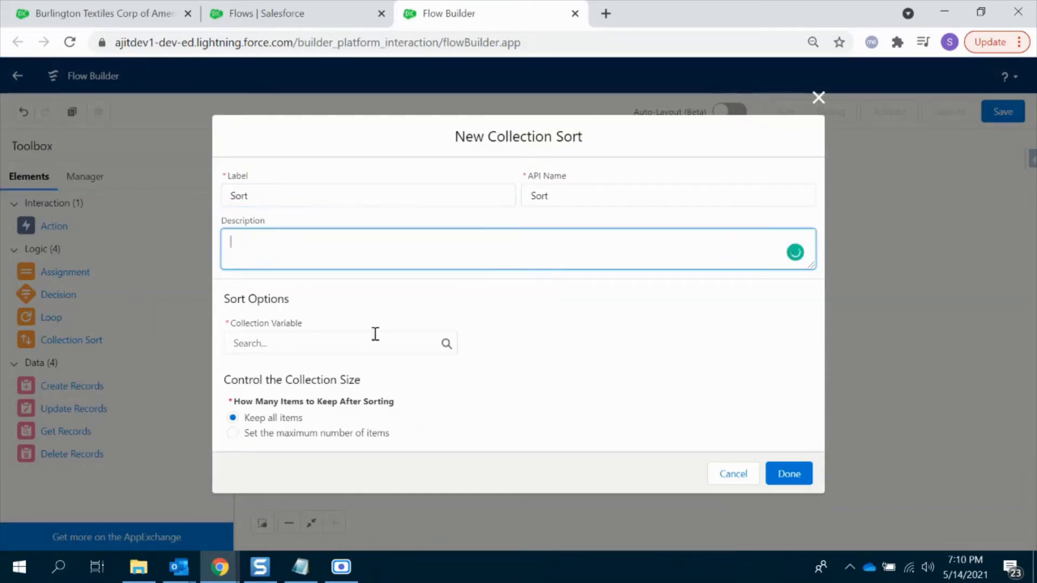
pyautogui.click(358, 345)
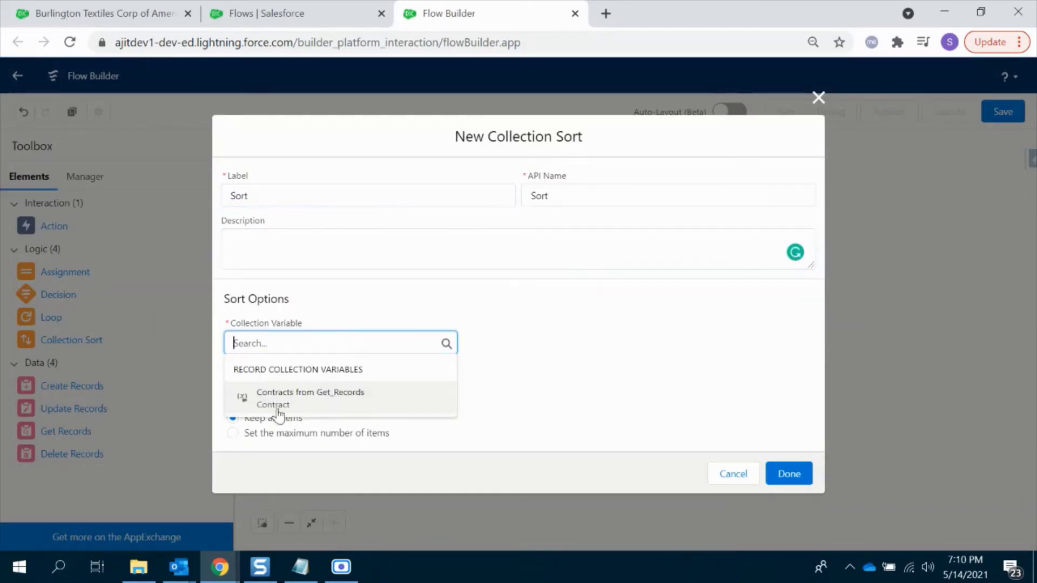
pyautogui.click(324, 400)
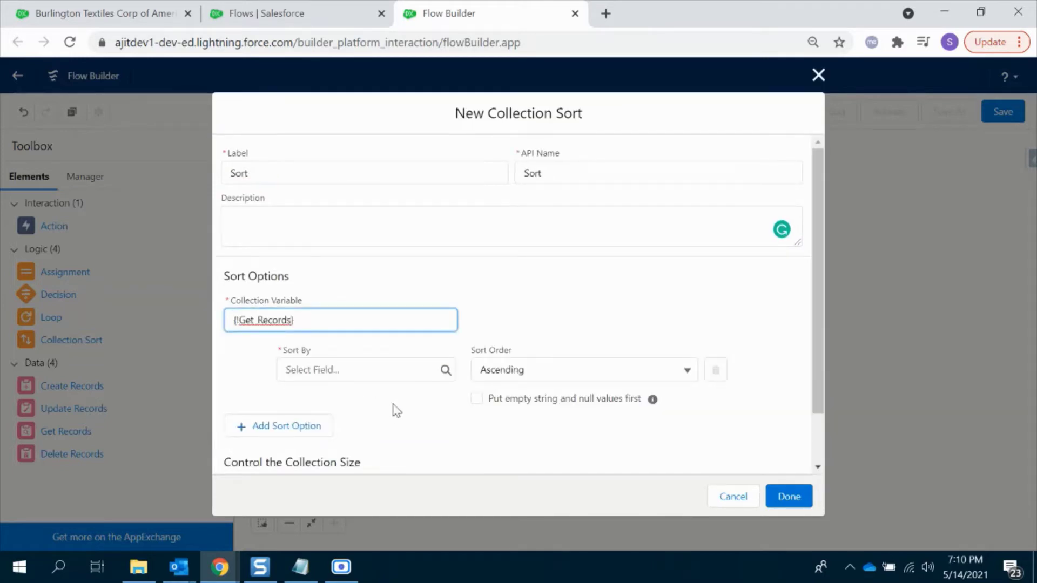
# Sort the contract collection by Value__c in ascending order.
pyautogui.click(363, 369)
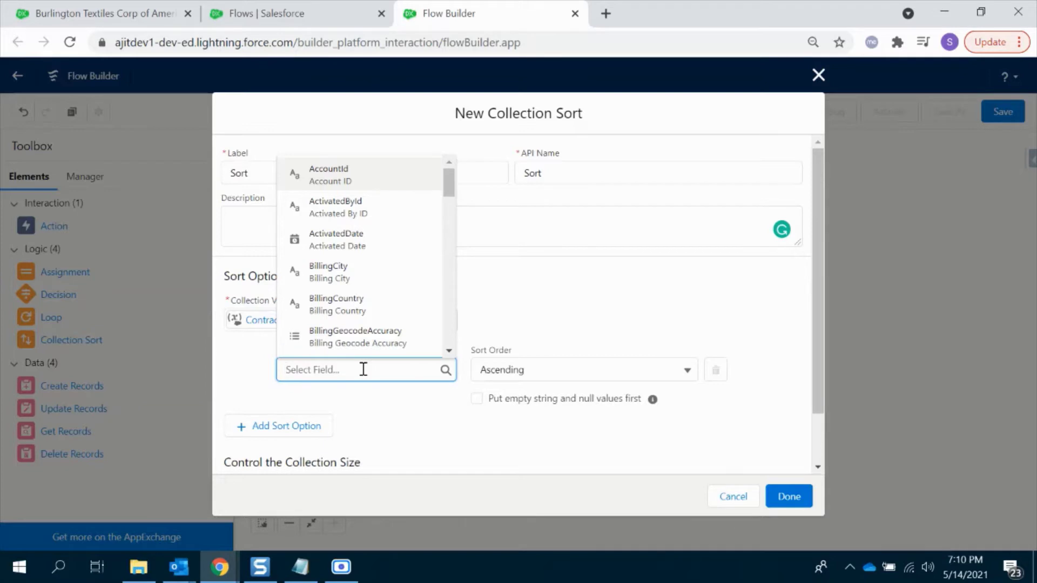
pyautogui.write('valu')
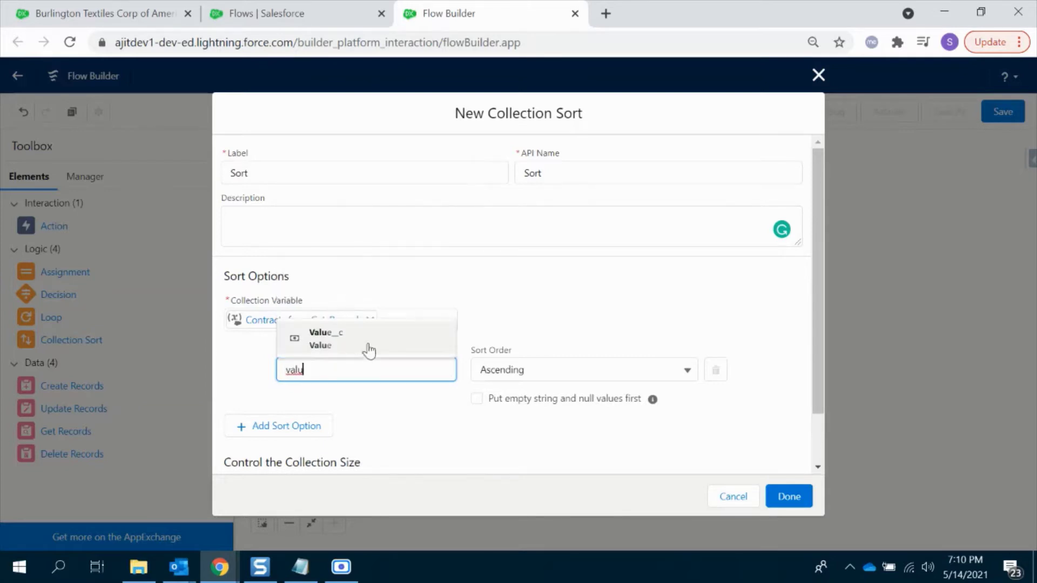
pyautogui.click(368, 342)
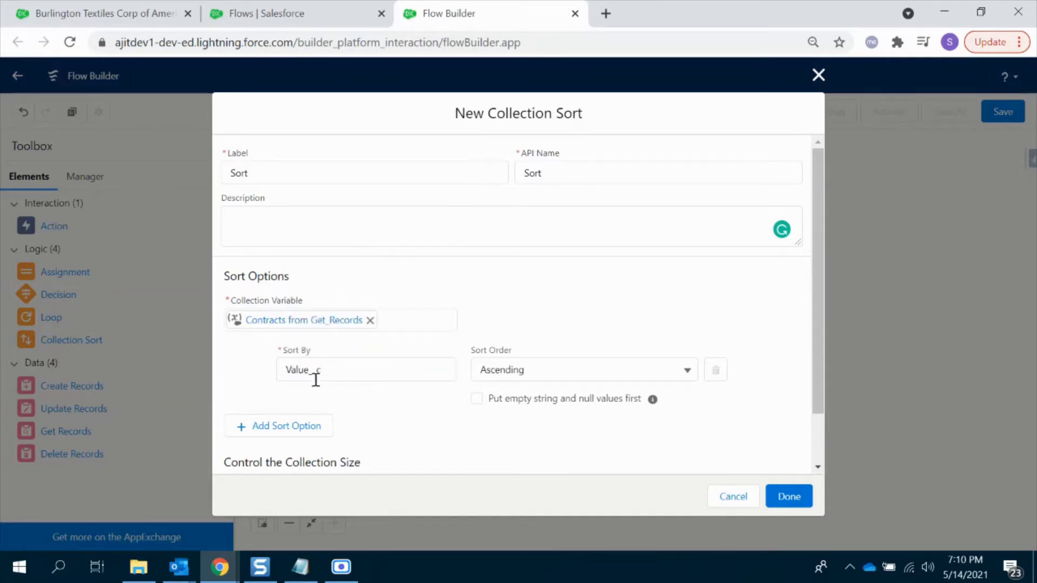
pyautogui.click(522, 373)
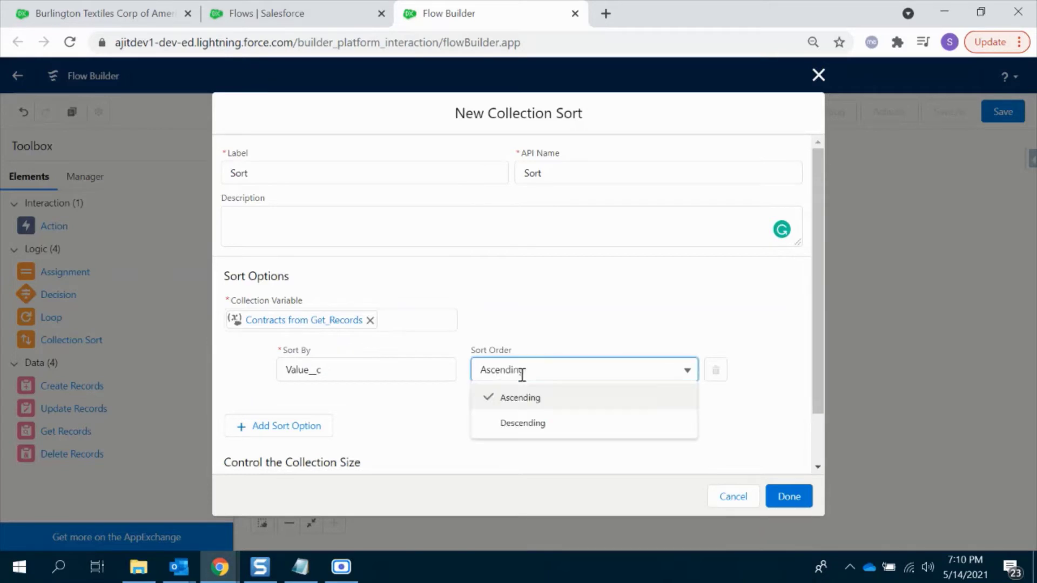
pyautogui.click(528, 402)
# Limit the sorted contract collection to a maximum of 1 item.
pyautogui.scroll(-2, 411, 421)
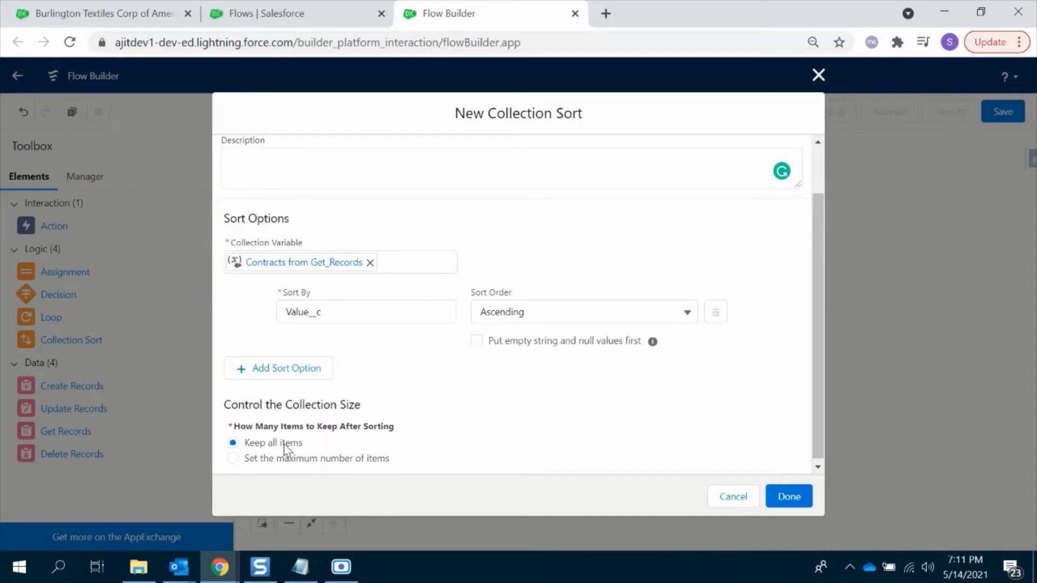
pyautogui.click(132, 5)
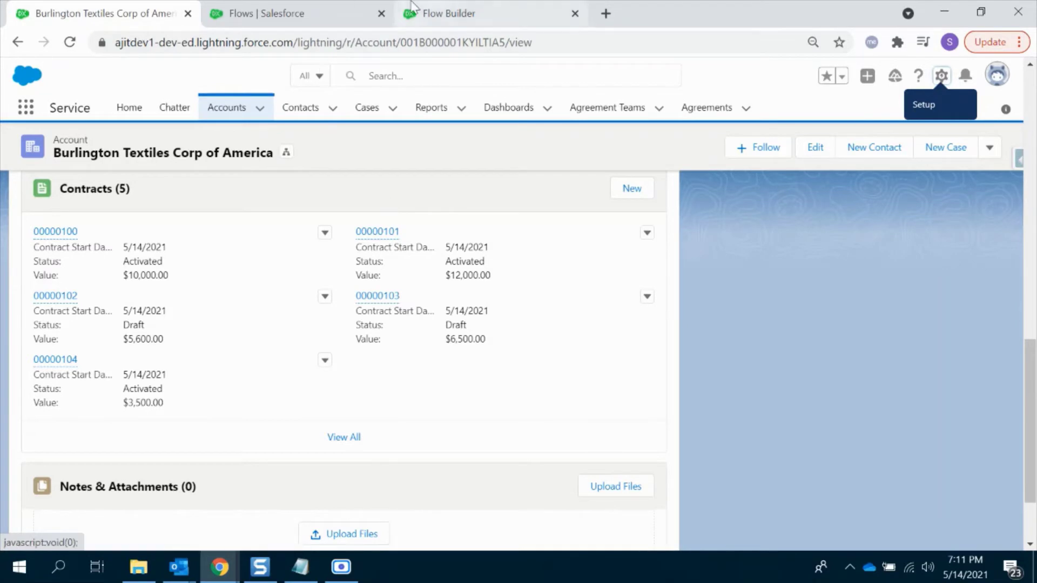
pyautogui.click(456, 12)
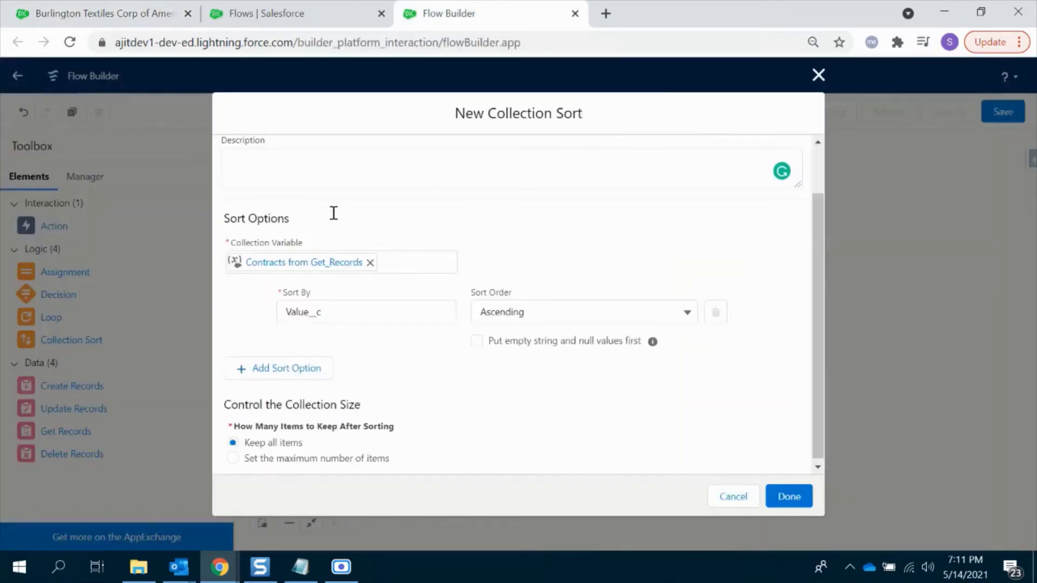
pyautogui.click(260, 459)
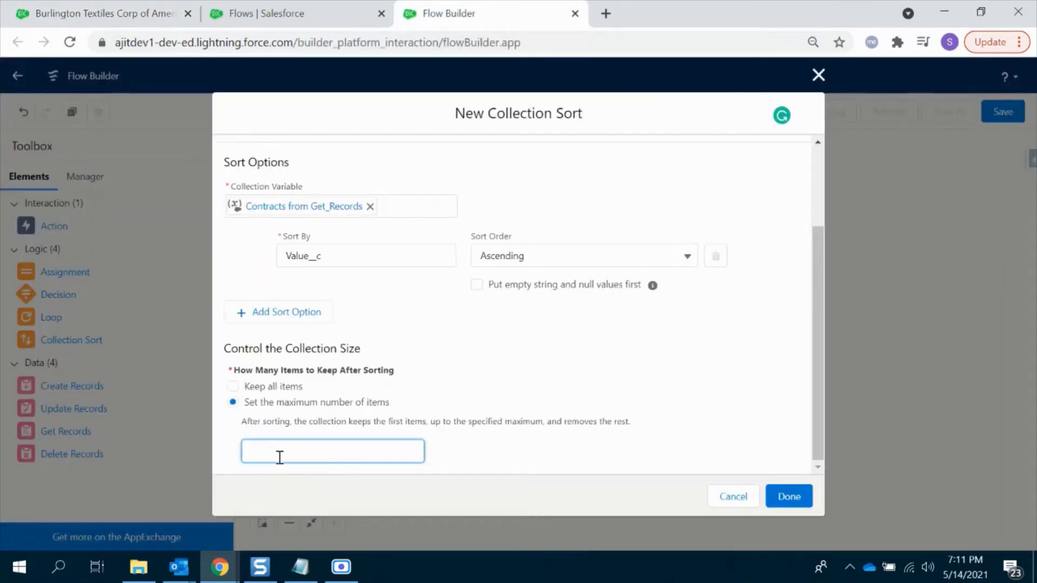
pyautogui.write('1')
# Check the account's contracts again, then finish the Sort element and connect Get Records to it.
pyautogui.click(81, 11)
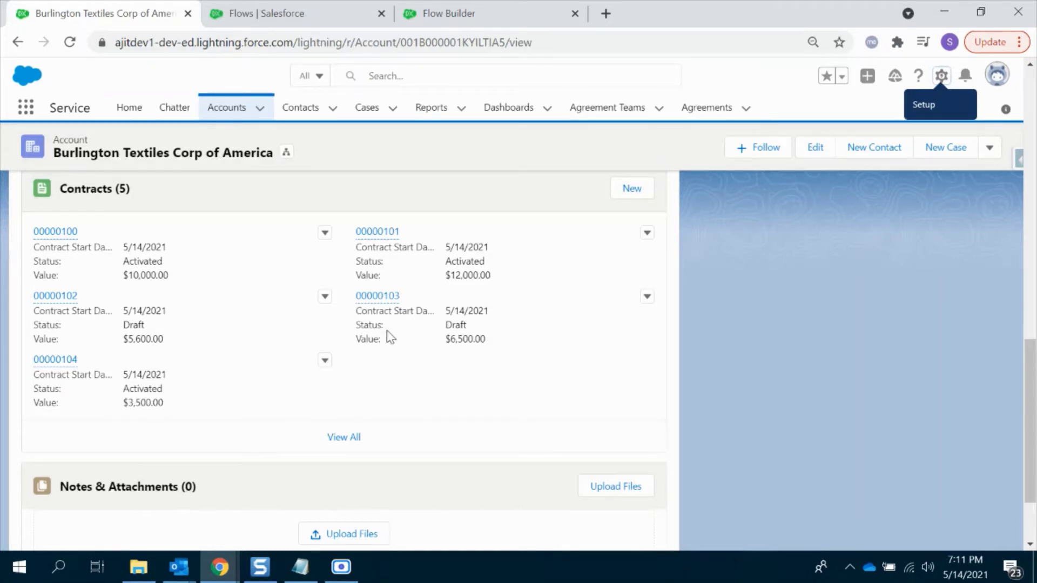
pyautogui.click(448, 15)
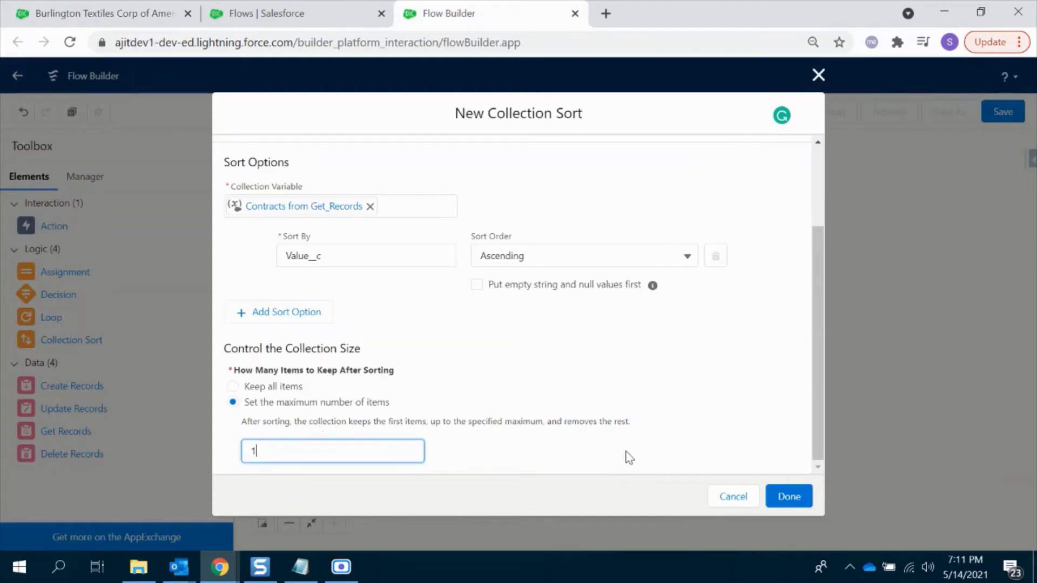
pyautogui.click(700, 440)
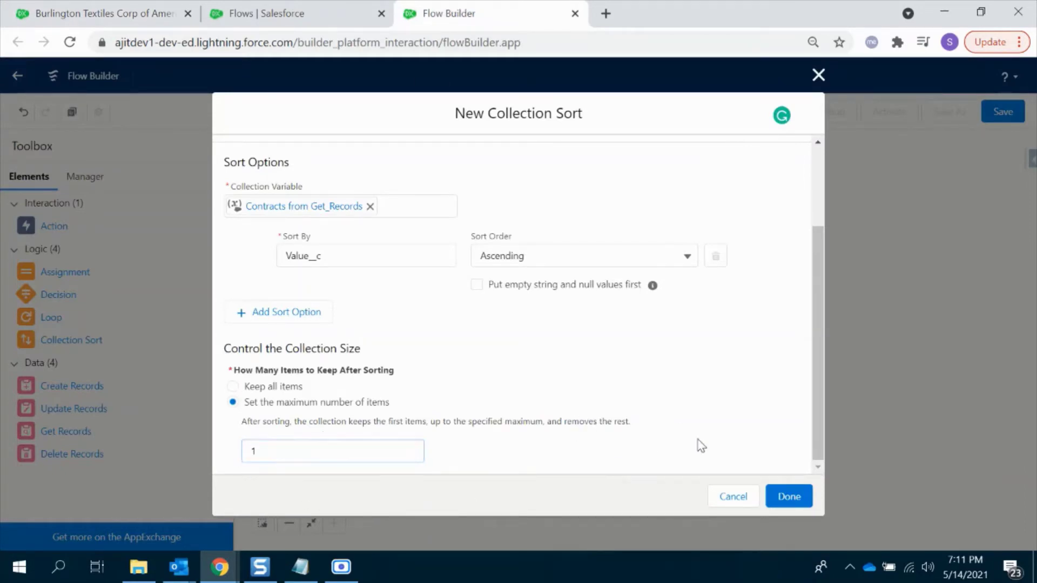
pyautogui.click(792, 501)
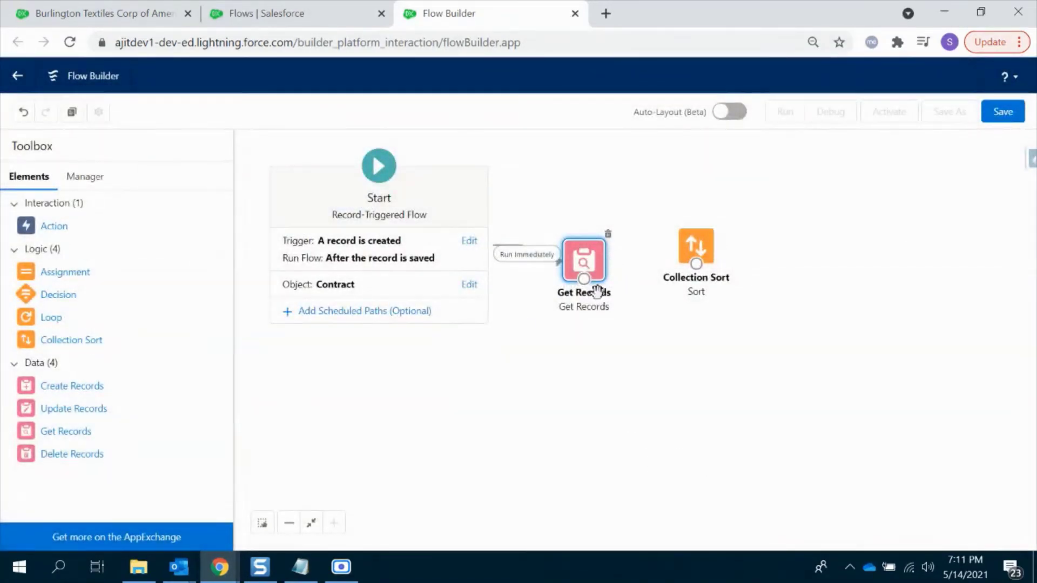
pyautogui.moveTo(584, 280); pyautogui.dragTo(731, 265)
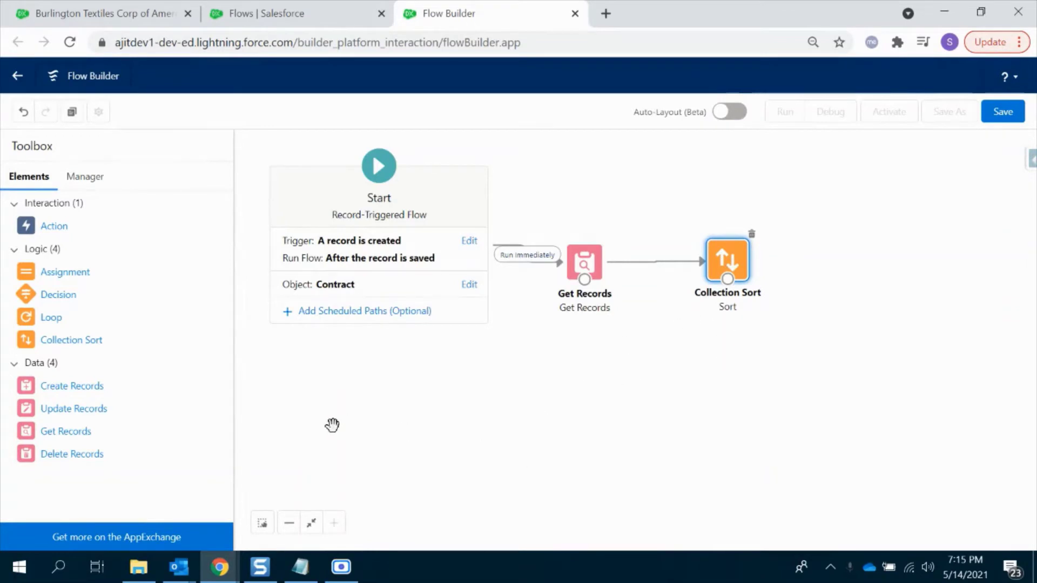
# Add a Loop element labelled Loop beside Collection Sort, with Contracts from Get_Records as its collection variable.
pyautogui.moveTo(51, 318); pyautogui.dragTo(817, 256)
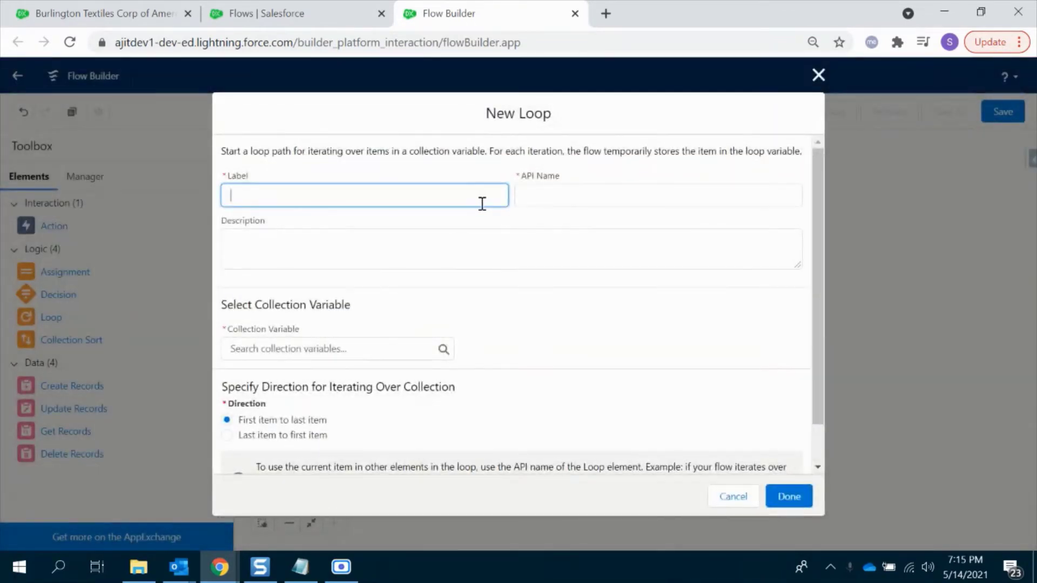
pyautogui.write('Loop')
pyautogui.click(526, 378)
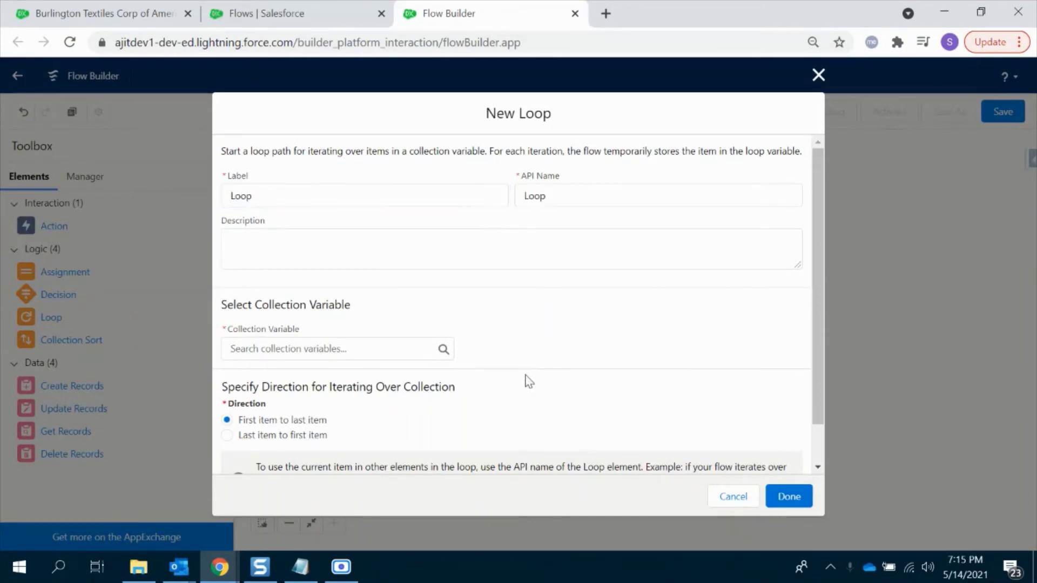
pyautogui.click(361, 353)
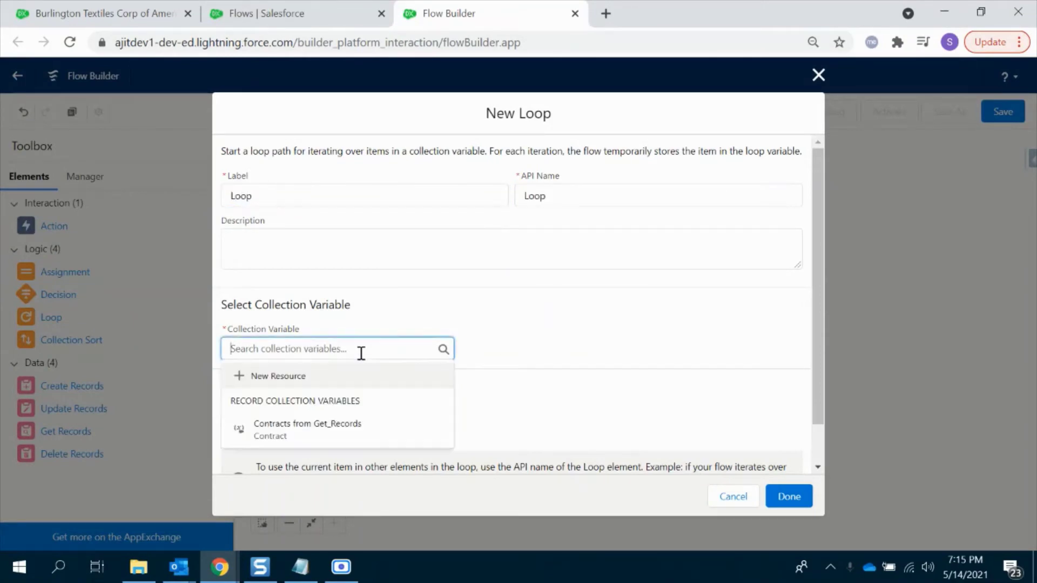
pyautogui.click(297, 436)
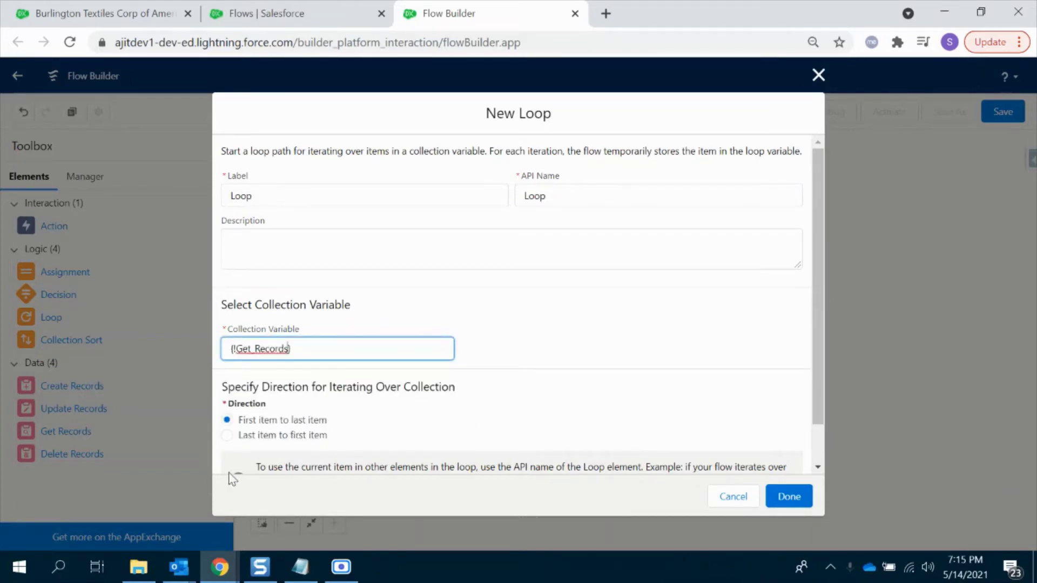
# Finish the loop with the First item to last item direction kept, and connect Collection Sort to it.
pyautogui.scroll(-2, 655, 400)
pyautogui.click(789, 495)
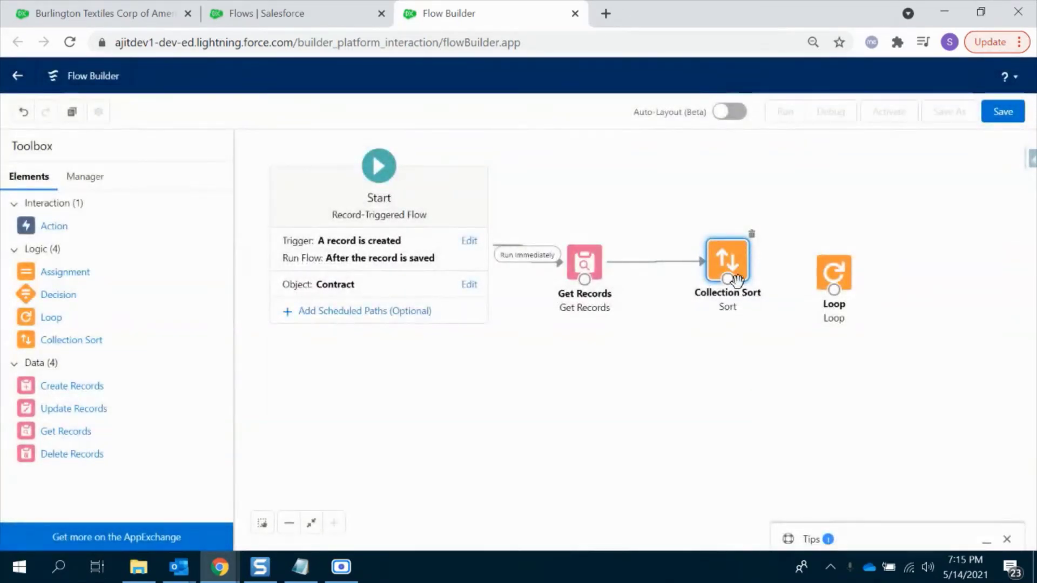
pyautogui.moveTo(738, 280); pyautogui.dragTo(841, 275)
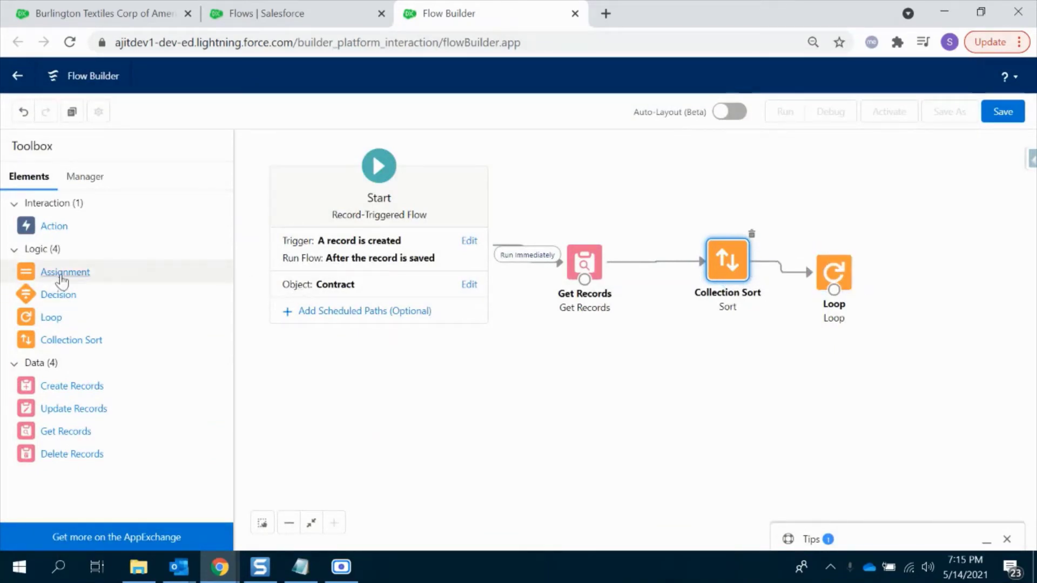
# Add an Assignment element labelled Assignments below the Loop element.
pyautogui.moveTo(65, 271); pyautogui.dragTo(843, 358)
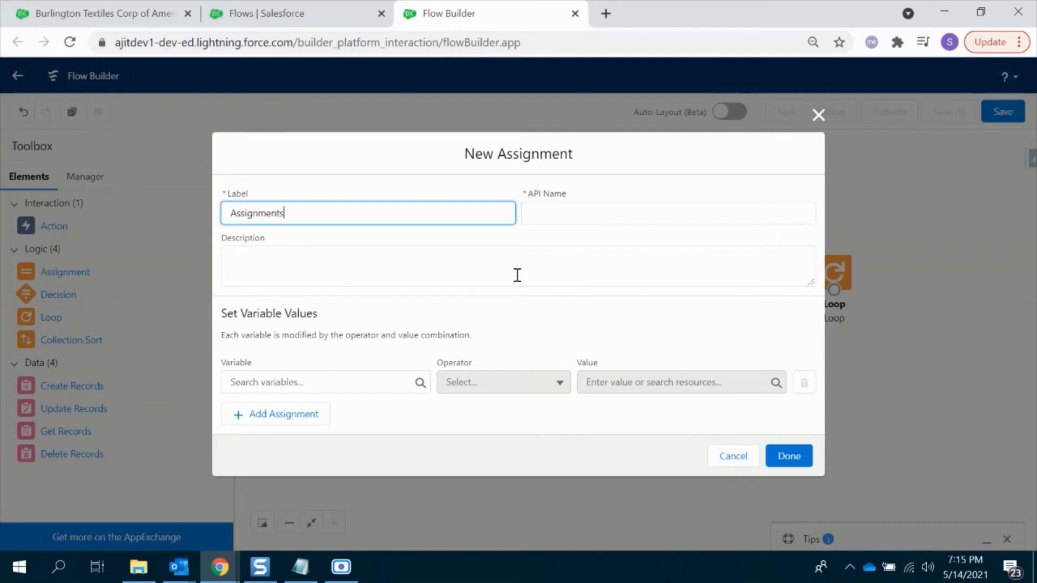
pyautogui.click(517, 274)
pyautogui.click(358, 384)
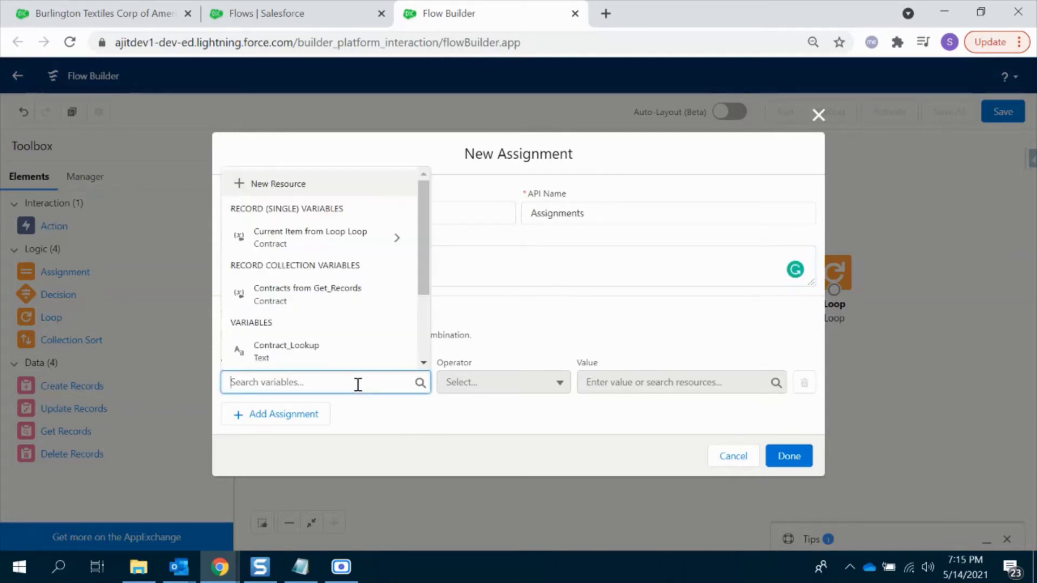
# Examine the Least Contract and Least Contract Value fields in the Burlington Textiles Corp of America account details.
pyautogui.click(136, 10)
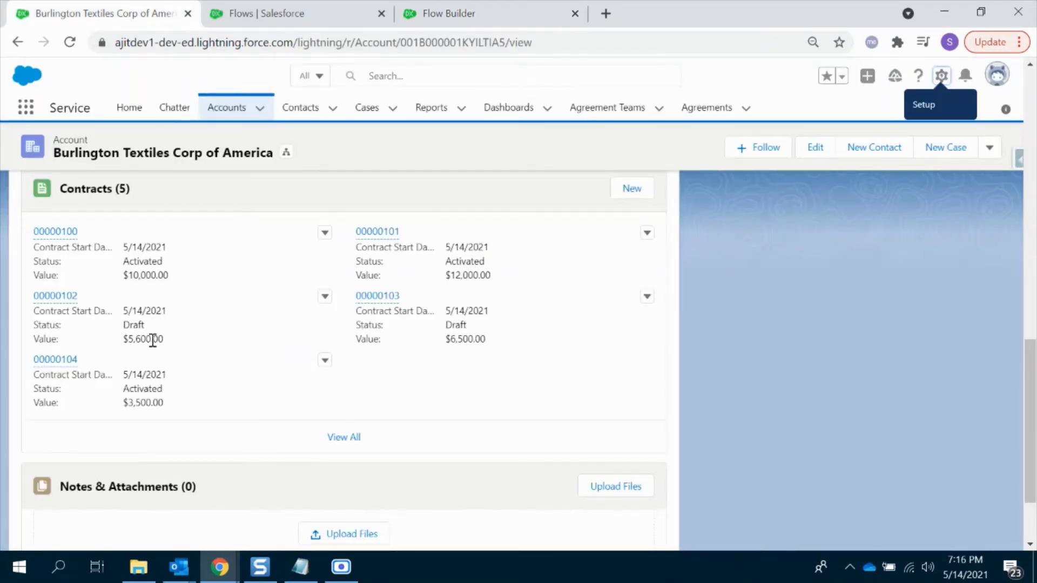
pyautogui.scroll(9, 169, 294)
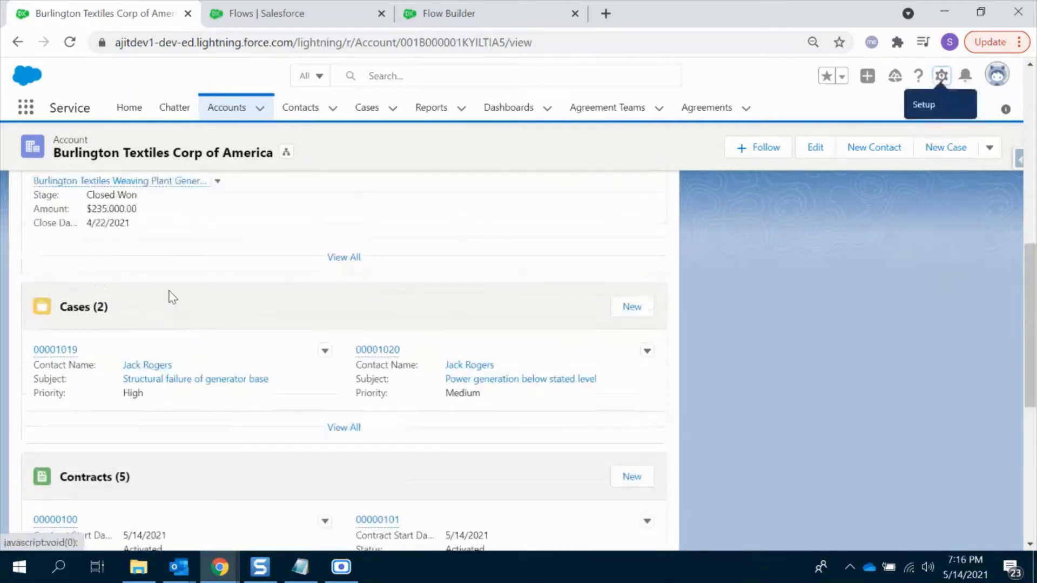
pyautogui.scroll(5, 151, 281)
pyautogui.click(117, 263)
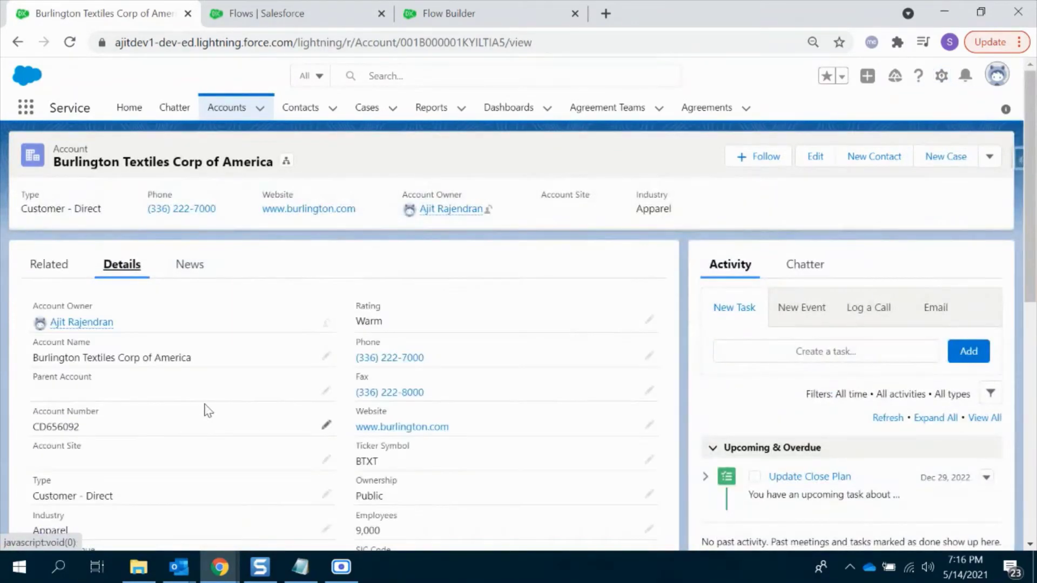
pyautogui.scroll(-5, 207, 411)
pyautogui.scroll(-1, 209, 411)
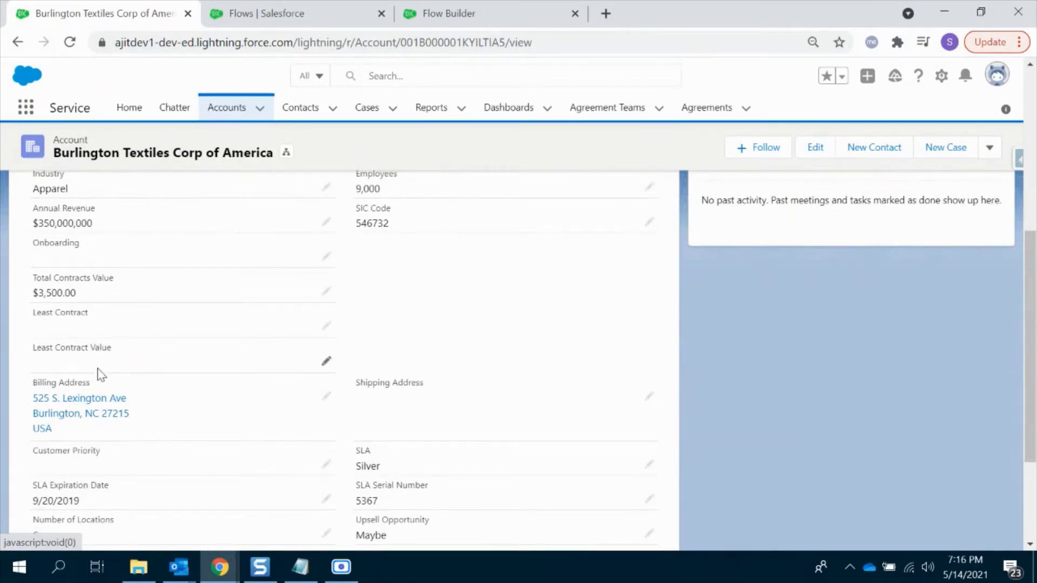
pyautogui.click(466, 12)
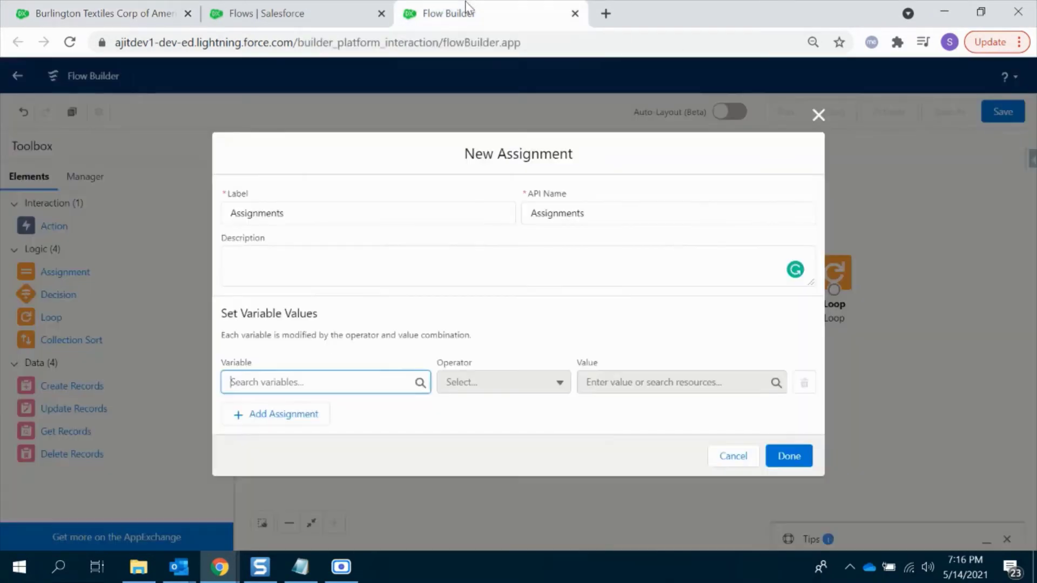
# Create a Currency variable named Least_Value with 2 decimal places as the variable of the first assignment row.
pyautogui.click(346, 389)
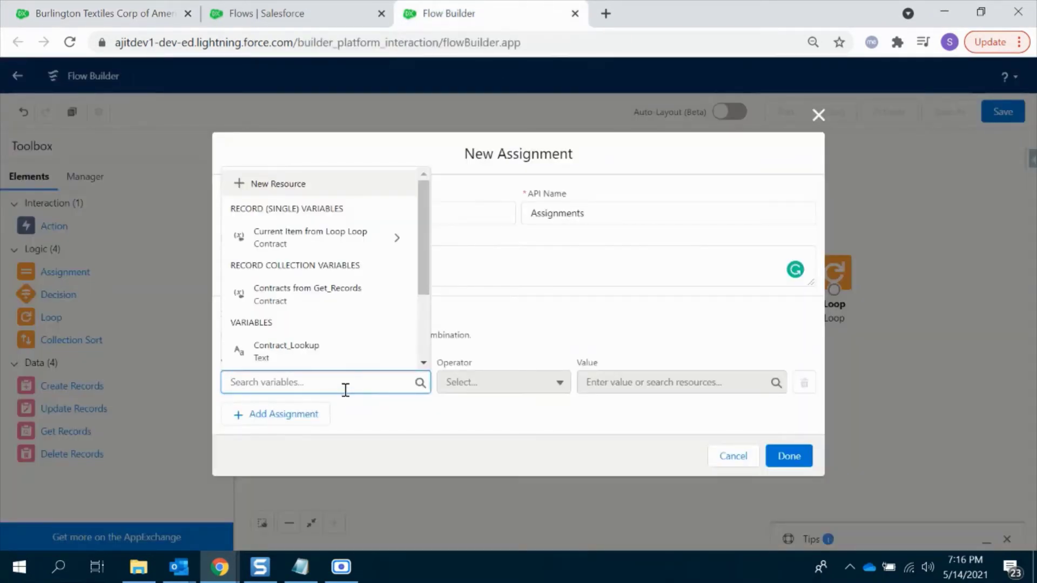
pyautogui.click(281, 183)
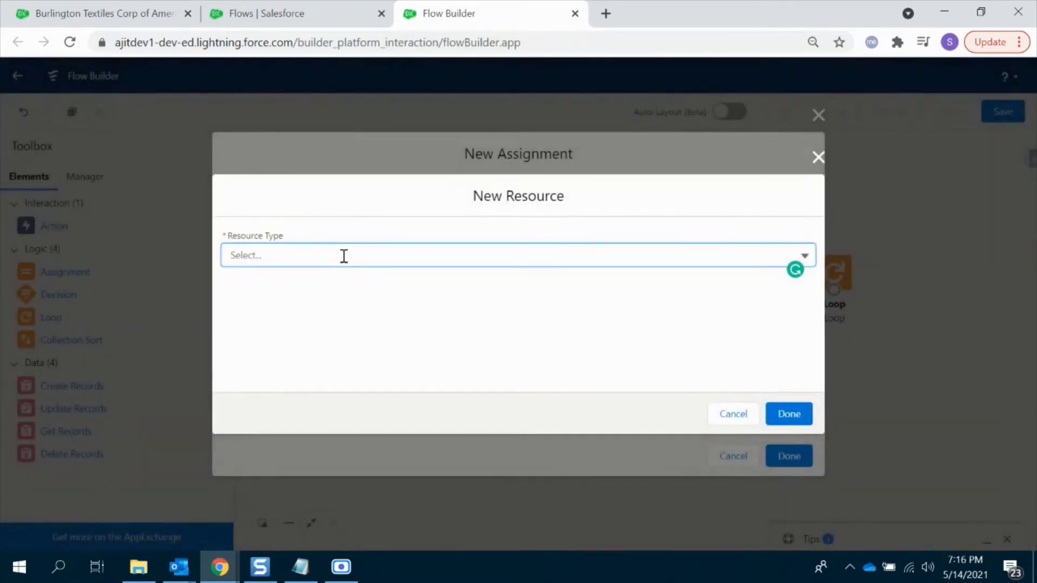
pyautogui.click(343, 256)
pyautogui.click(329, 282)
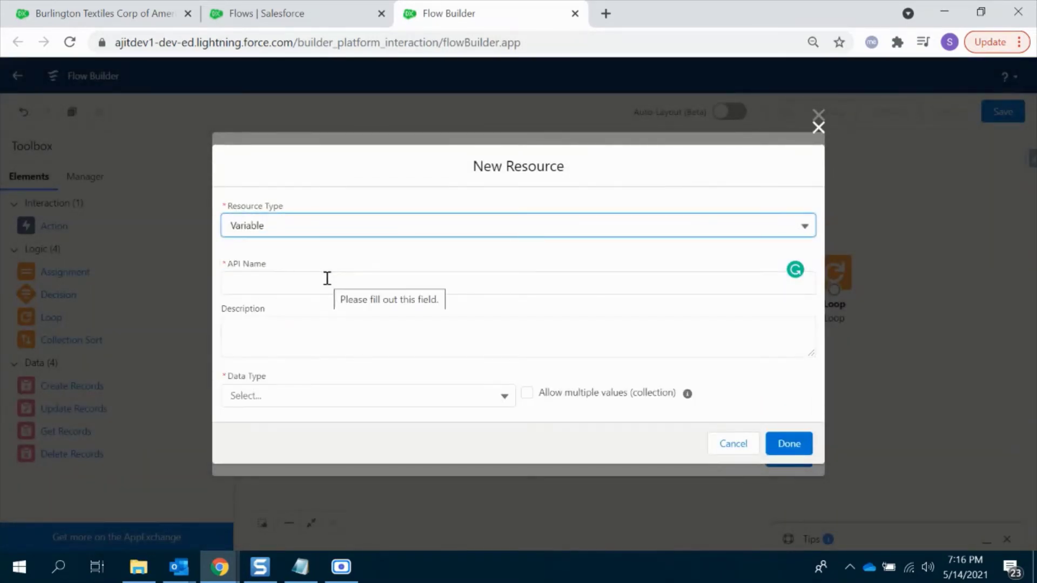
pyautogui.click(323, 285)
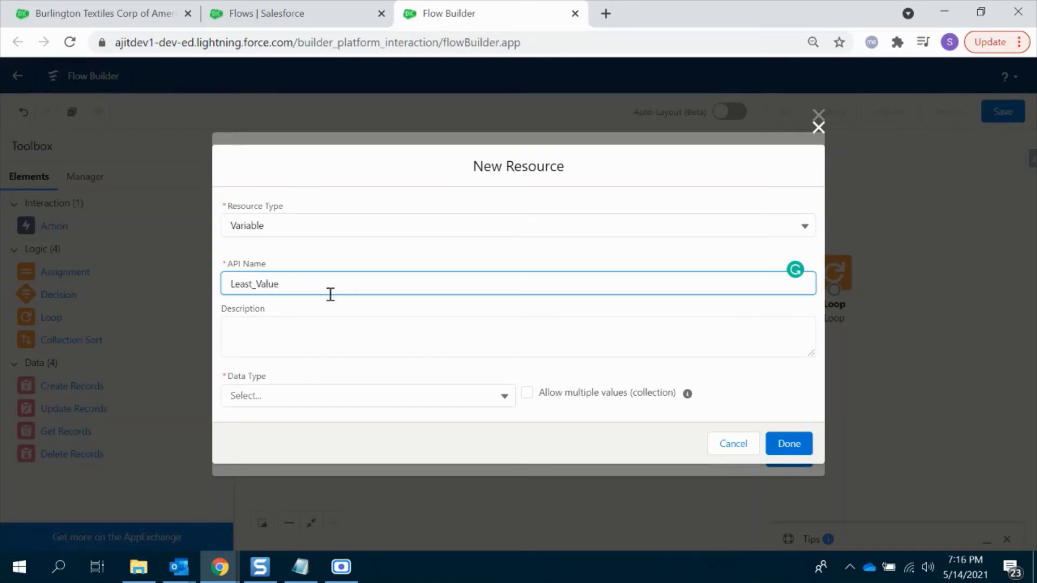
pyautogui.click(366, 397)
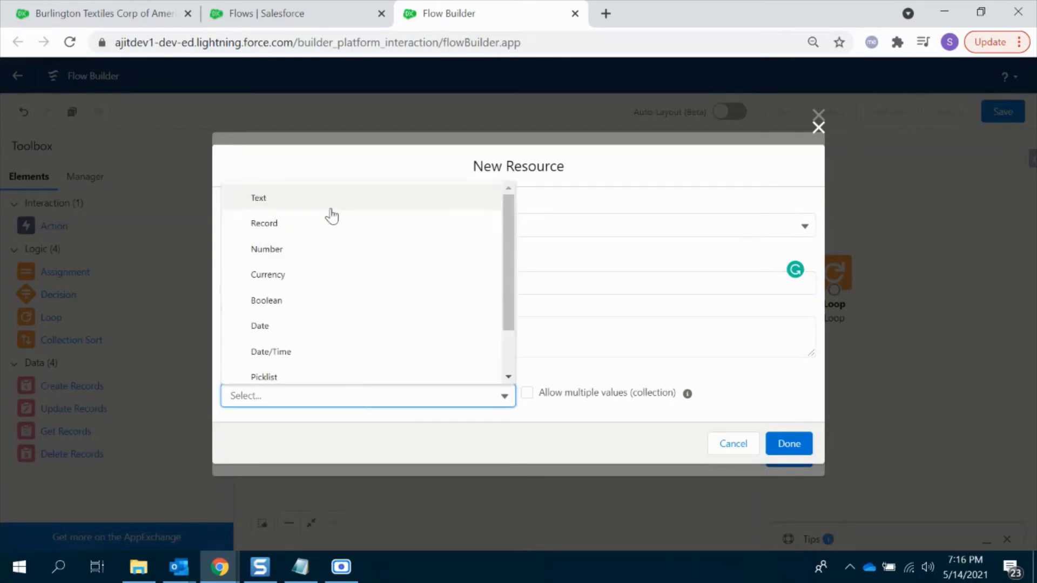
pyautogui.click(331, 286)
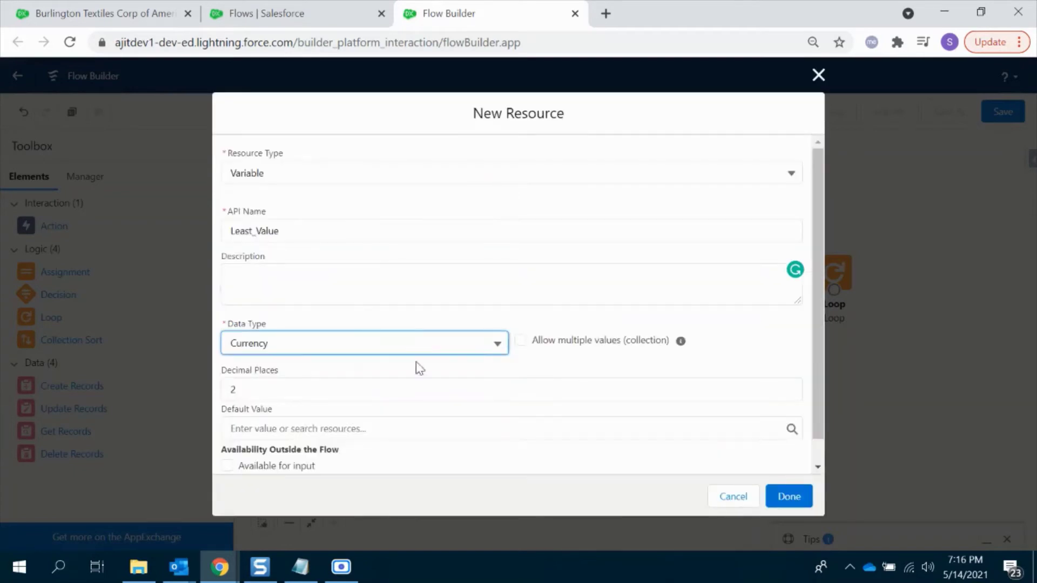
pyautogui.scroll(-1, 393, 392)
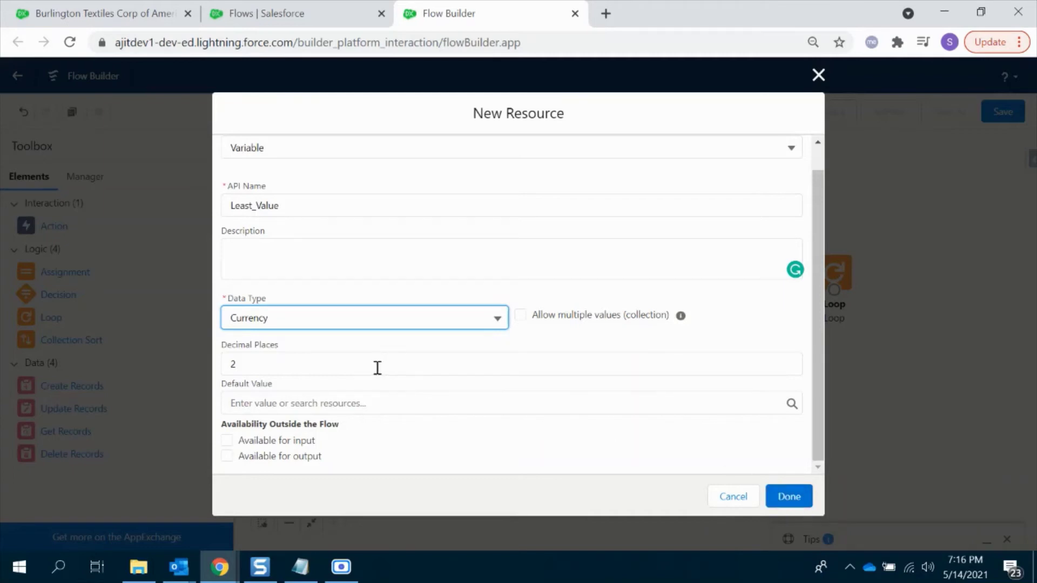
pyautogui.click(378, 368)
pyautogui.click(787, 503)
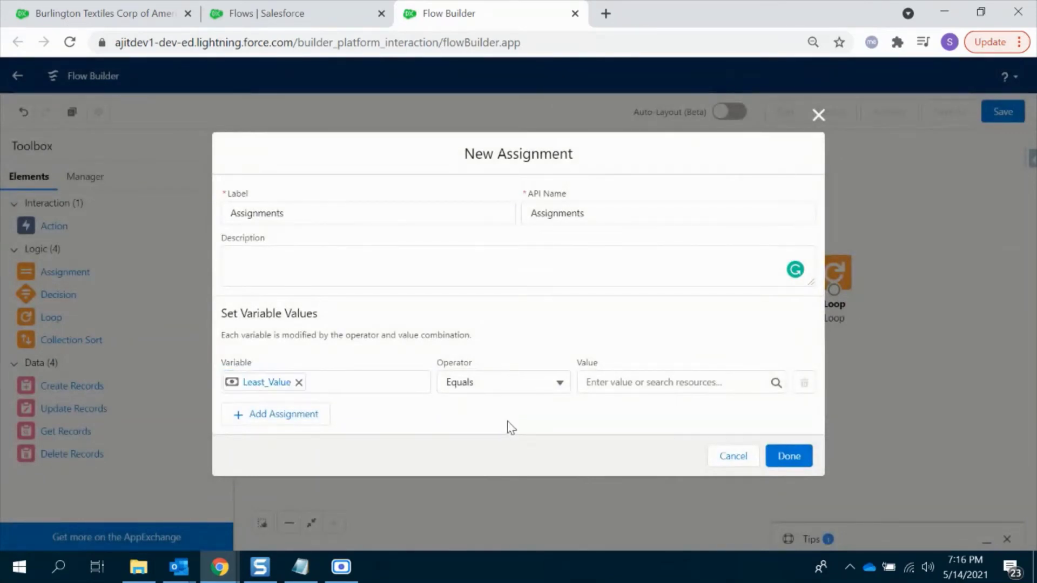
# Add a second assignment row and create a Text variable named LeastContract as its variable.
pyautogui.click(290, 417)
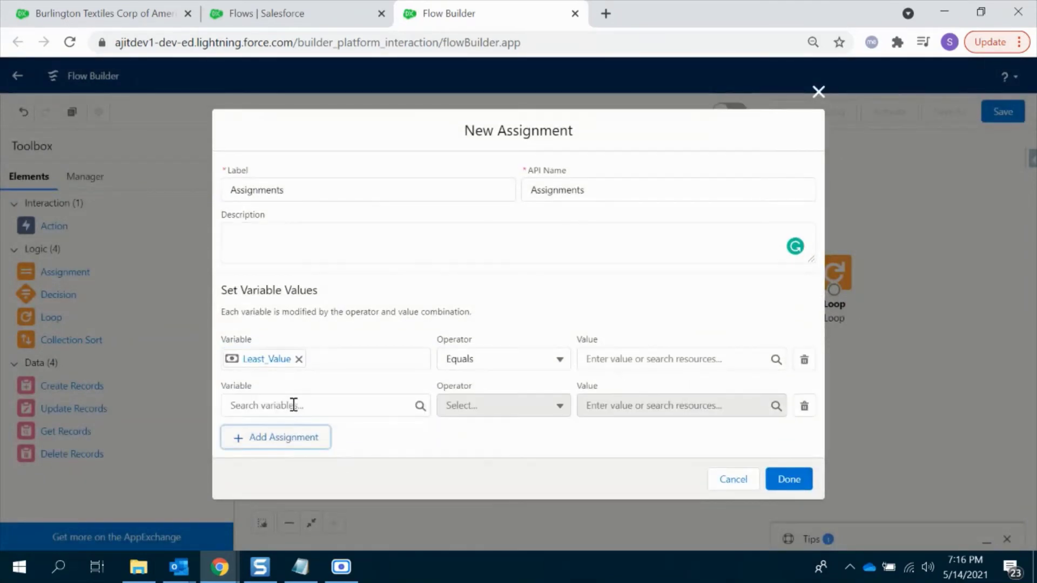
pyautogui.click(293, 405)
pyautogui.click(292, 208)
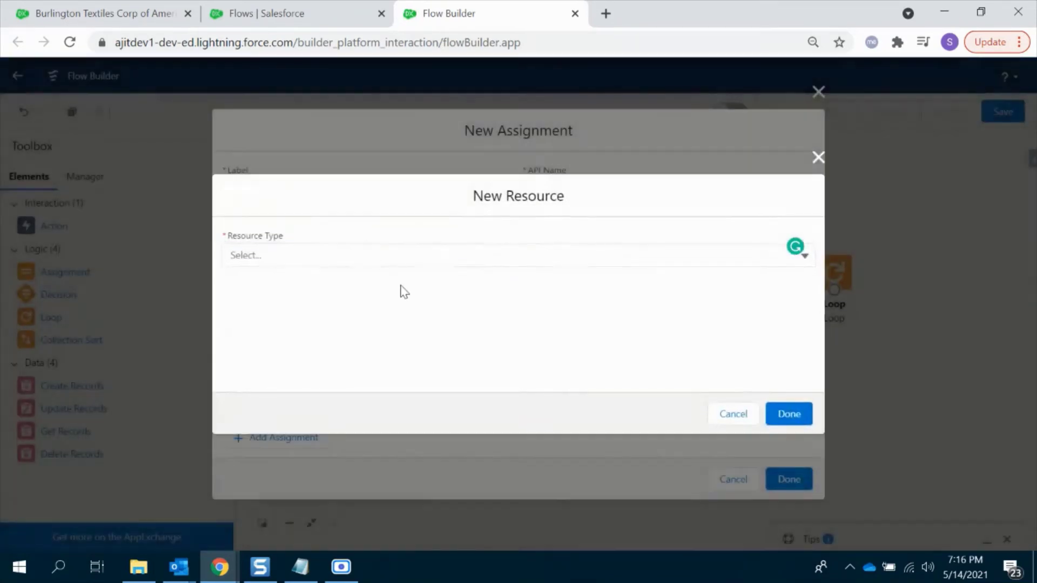
pyautogui.click(384, 258)
pyautogui.click(378, 283)
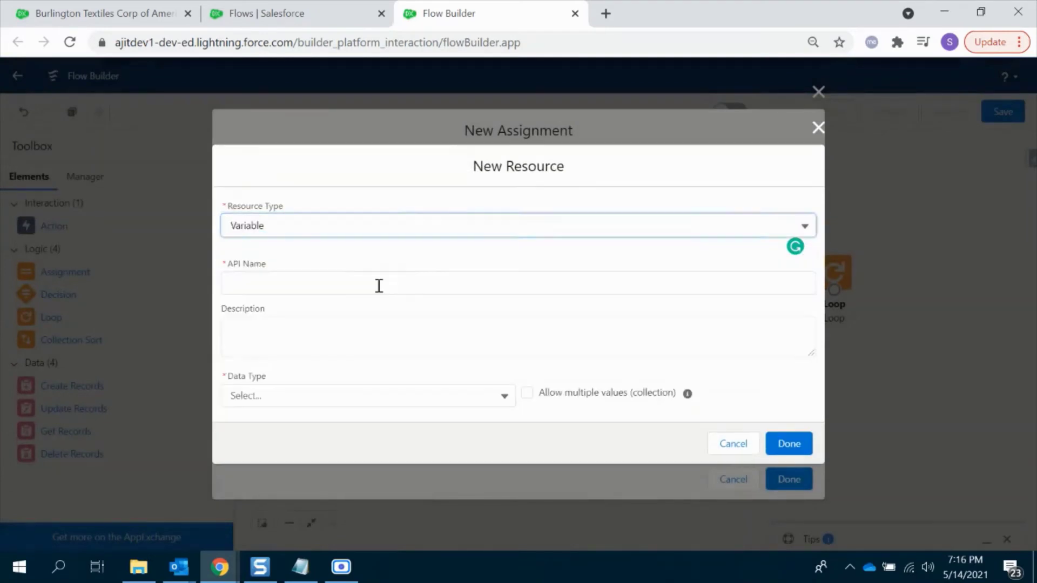
pyautogui.click(389, 284)
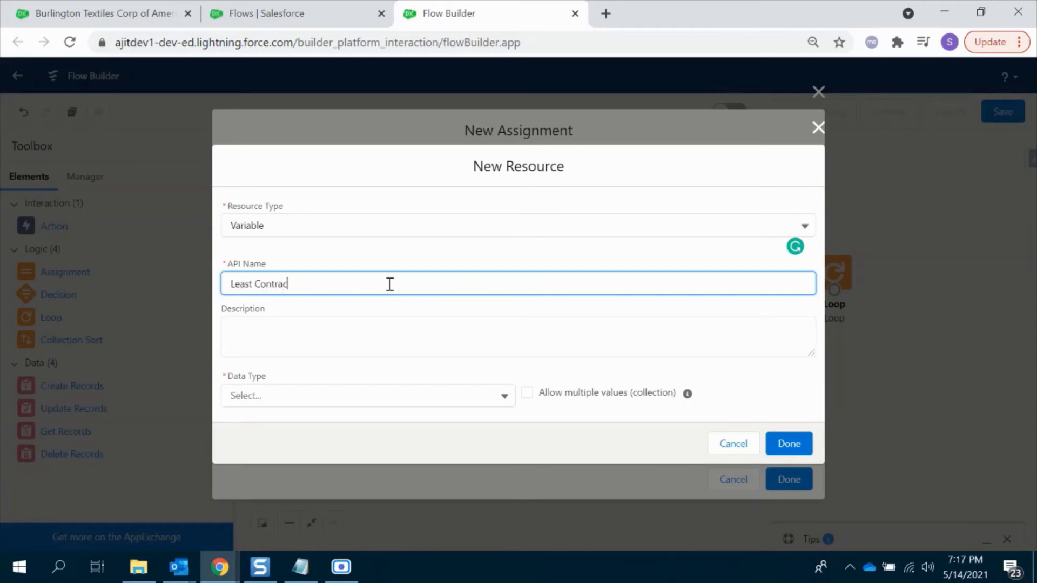
pyautogui.click(370, 388)
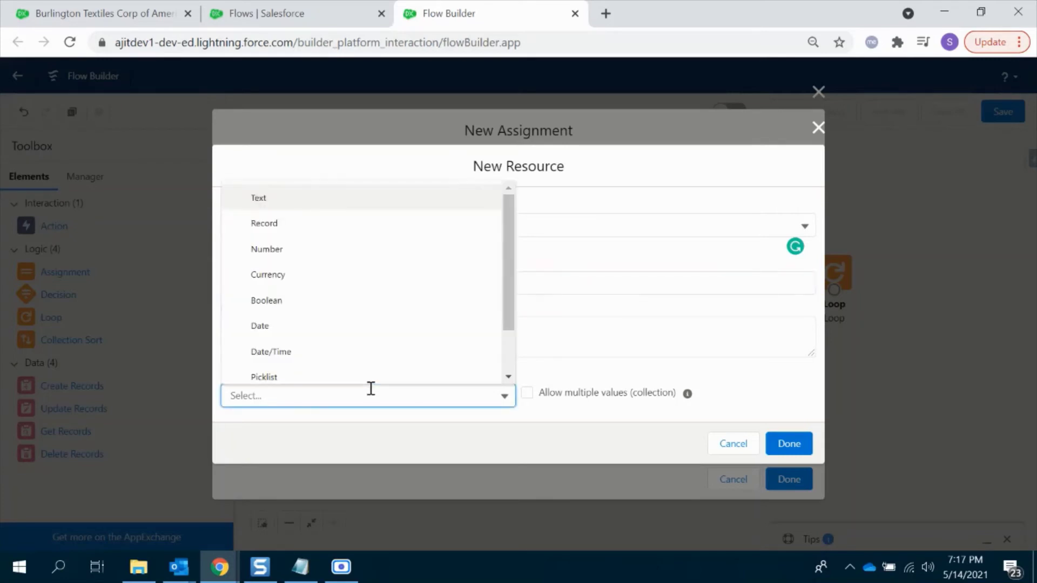
pyautogui.click(314, 209)
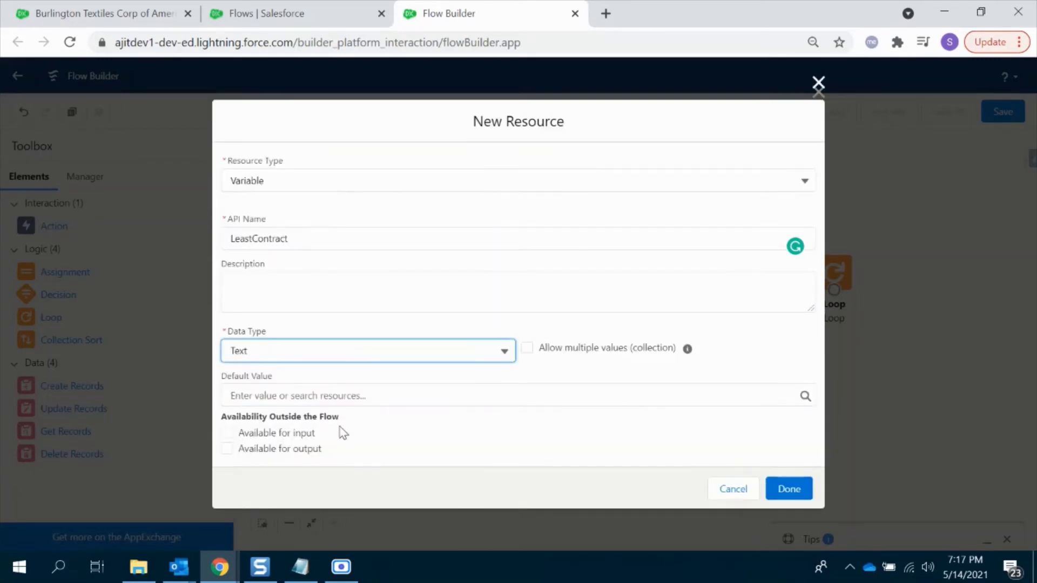
pyautogui.click(790, 496)
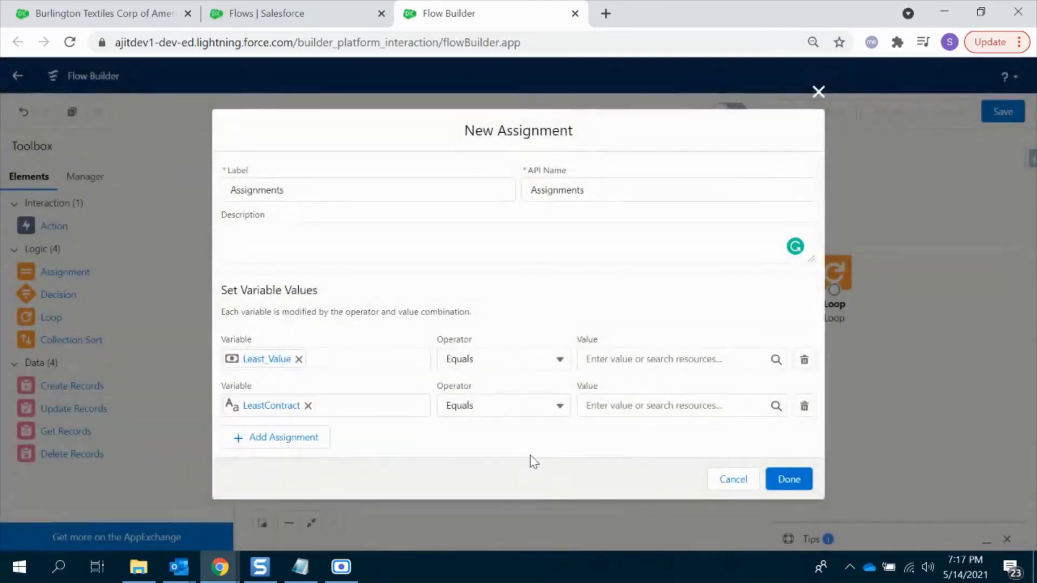
# Set the value assigned to Least_Value to the Value__c field of the loop's current contract.
pyautogui.click(644, 360)
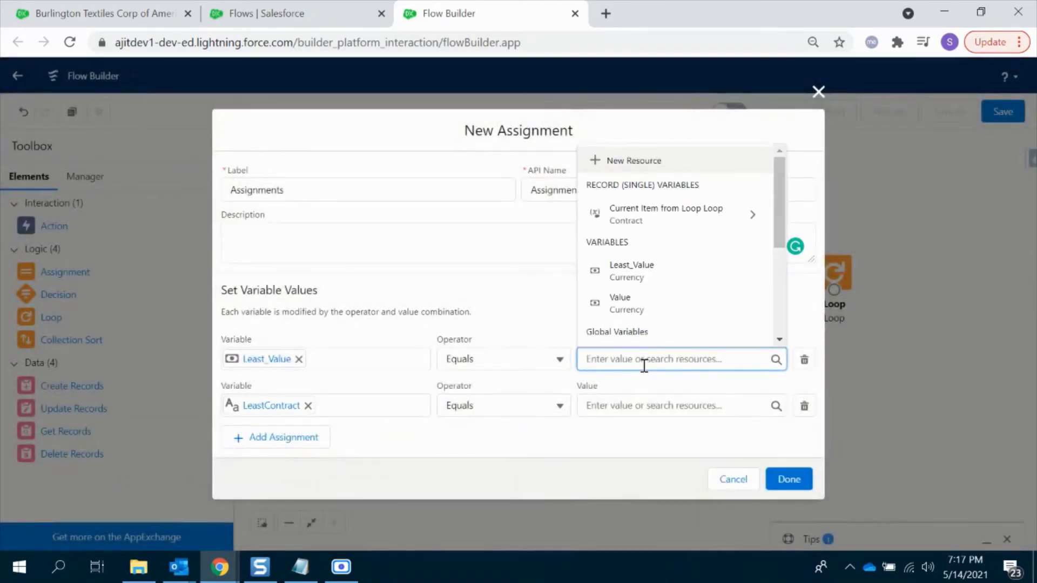
pyautogui.click(645, 219)
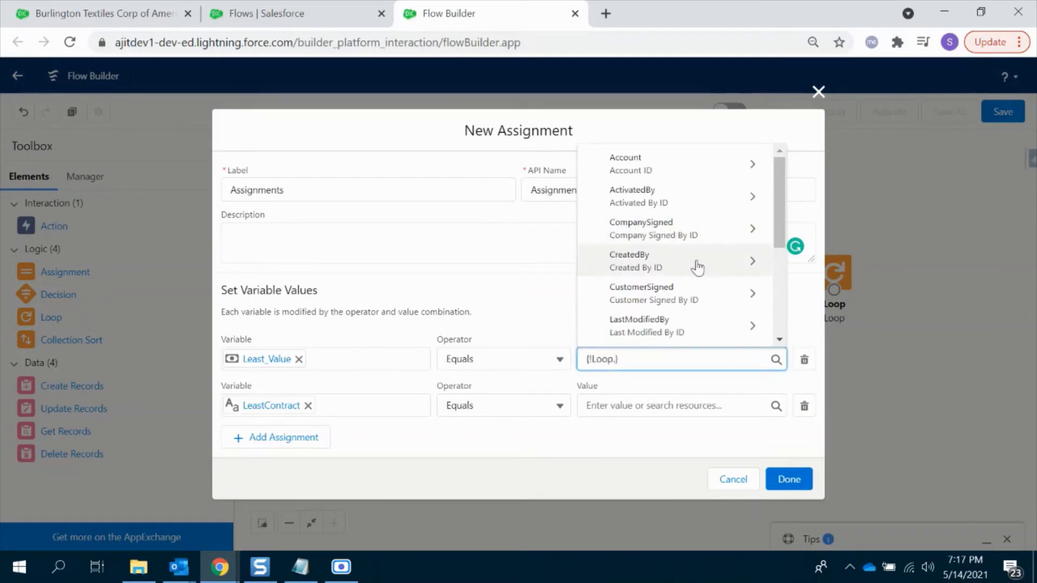
pyautogui.scroll(-5, 779, 270)
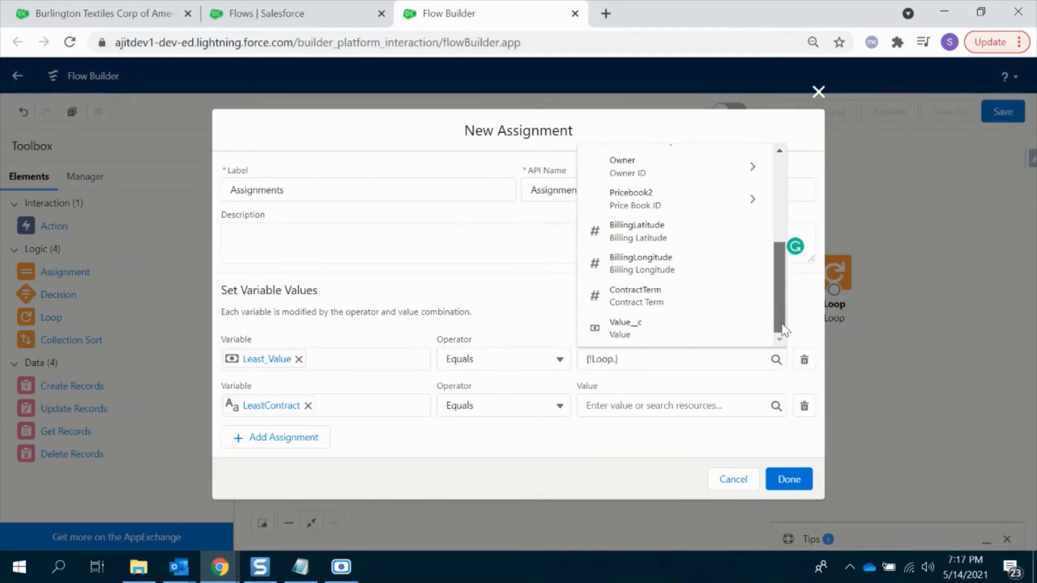
pyautogui.click(651, 334)
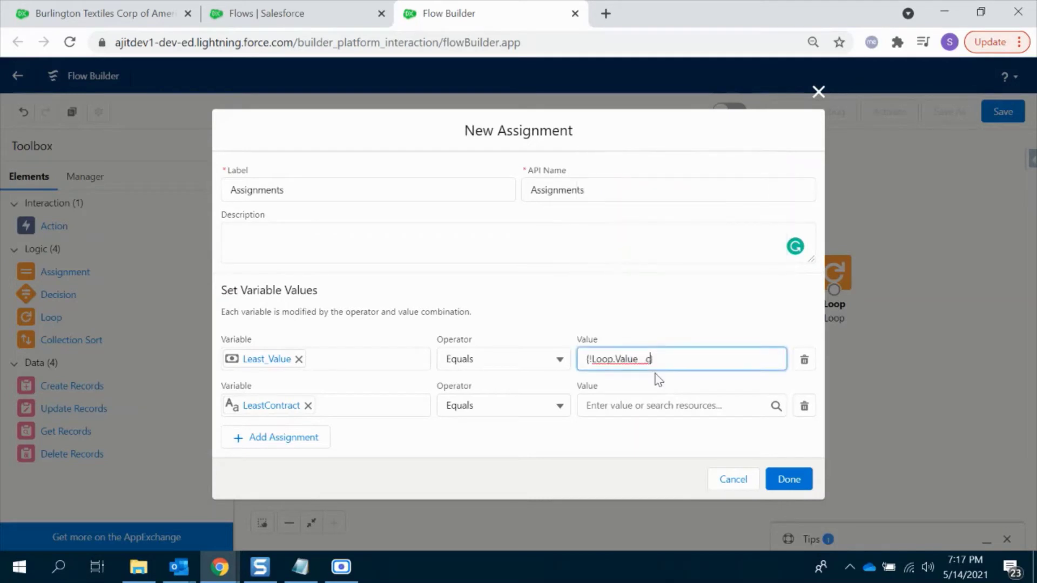
# Set the value assigned to LeastContract to the Id of the loop's current contract, and finish the assignment.
pyautogui.click(647, 406)
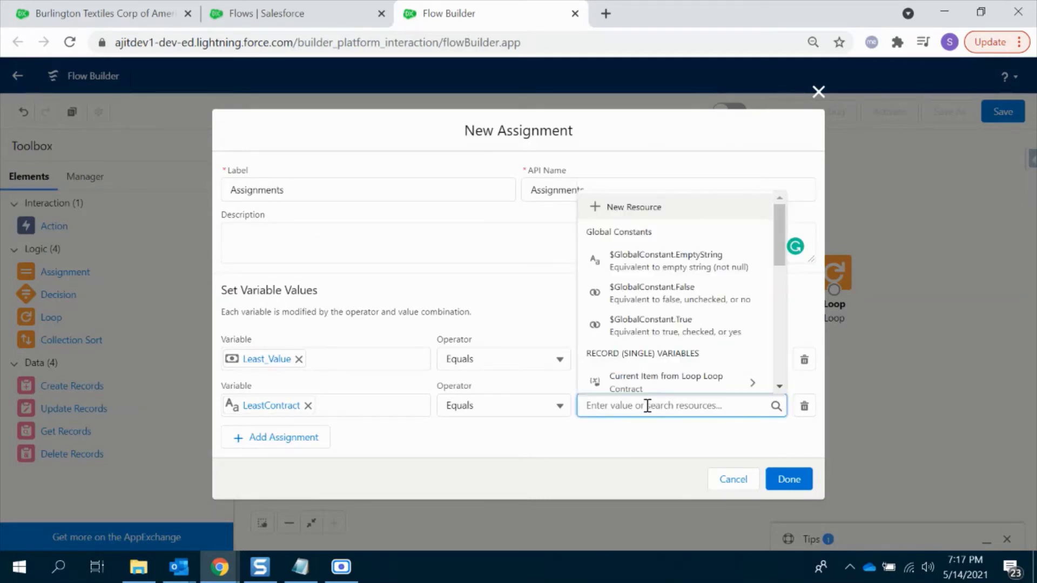
pyautogui.scroll(-2, 713, 343)
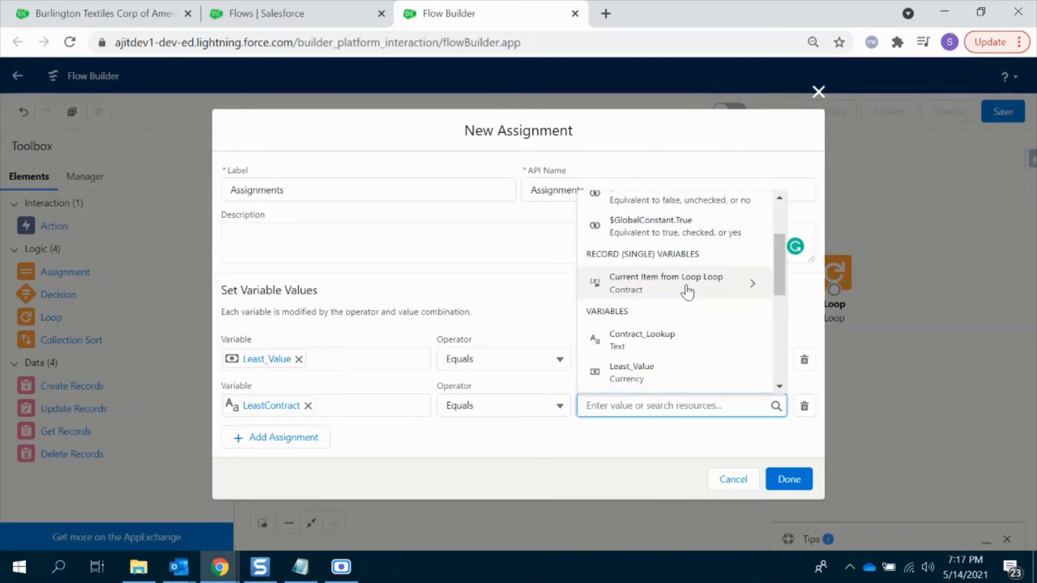
pyautogui.click(670, 292)
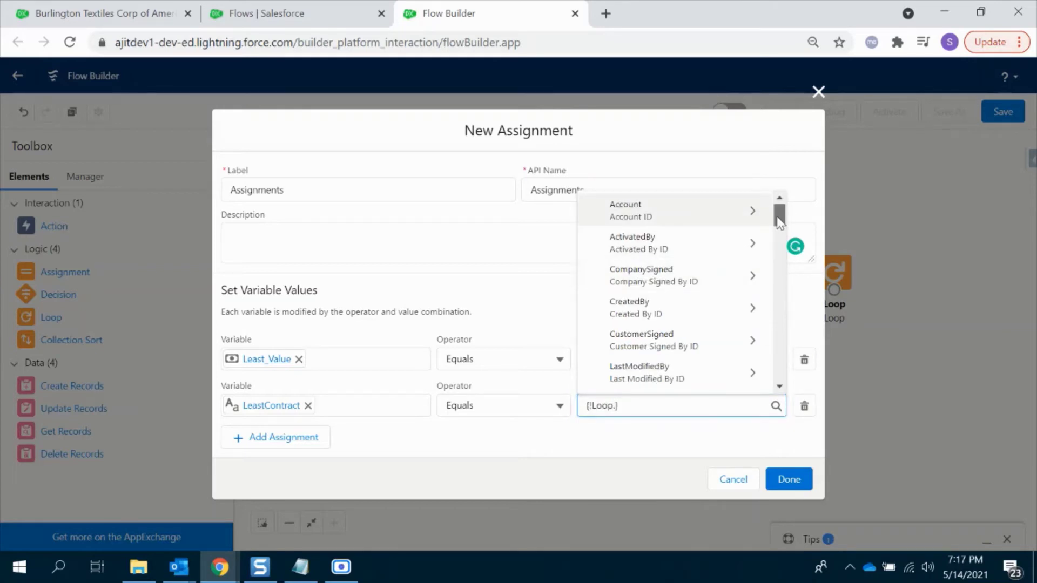
pyautogui.moveTo(779, 222); pyautogui.dragTo(778, 233)
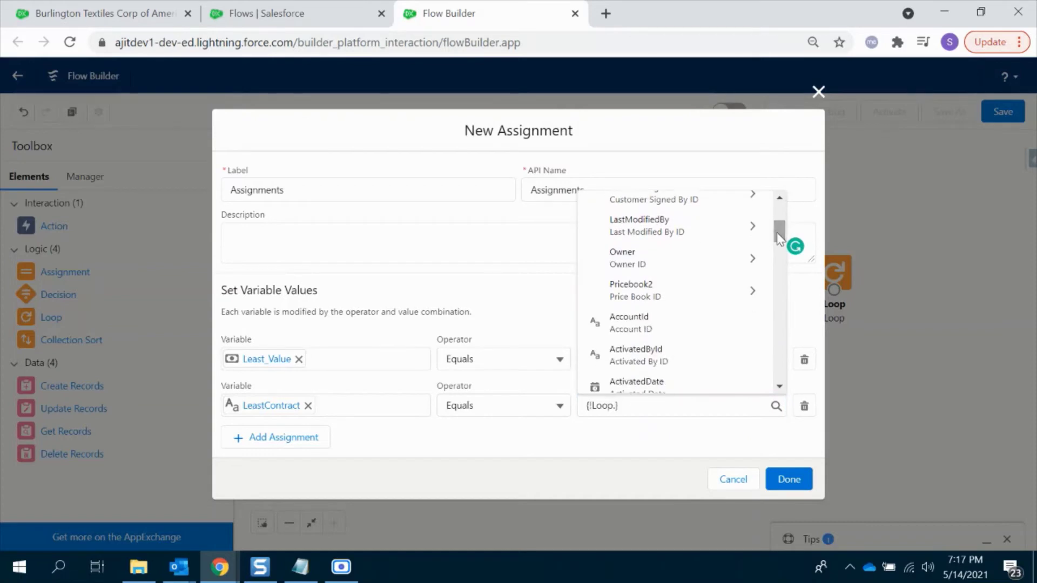
pyautogui.click(646, 442)
pyautogui.click(617, 405)
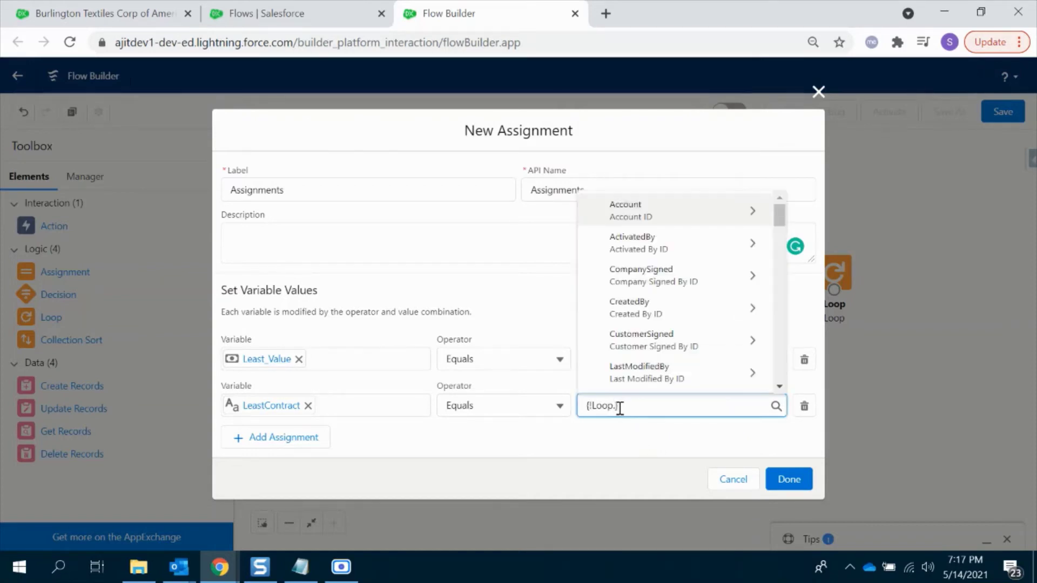
pyautogui.write('id')
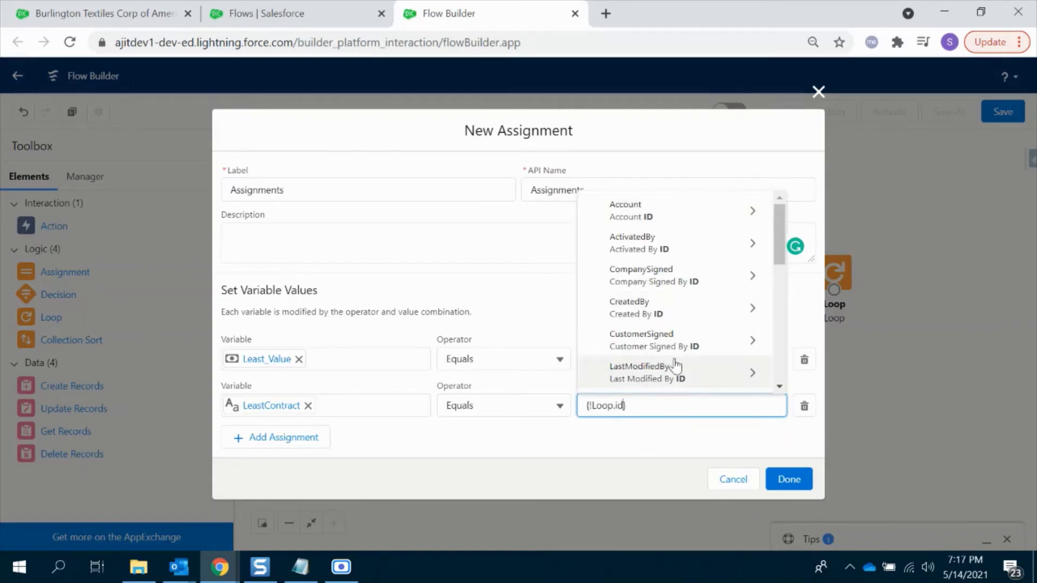
pyautogui.scroll(-2, 675, 367)
pyautogui.scroll(-3, 668, 332)
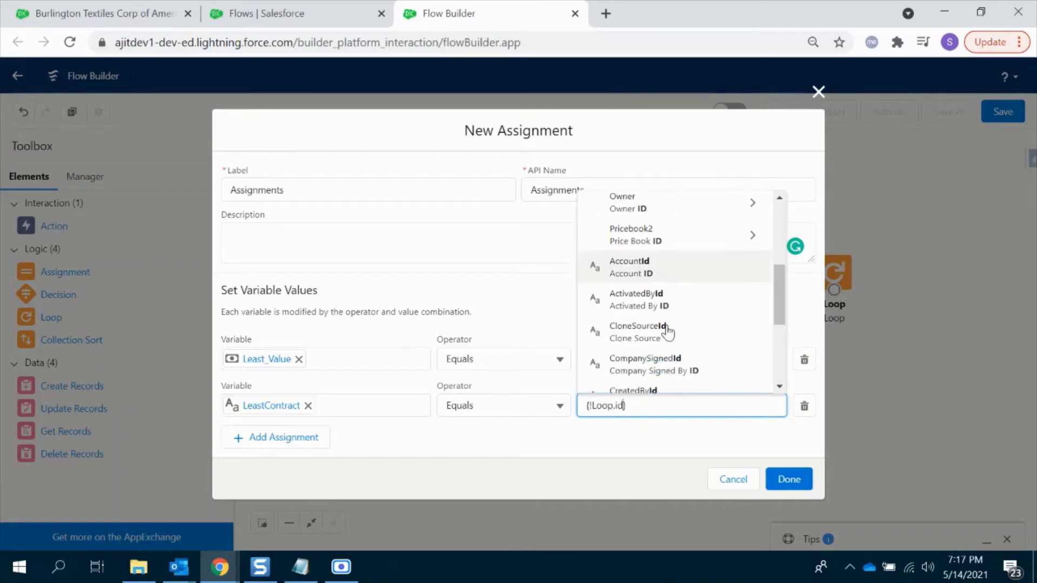
pyautogui.scroll(-2, 667, 331)
pyautogui.click(652, 303)
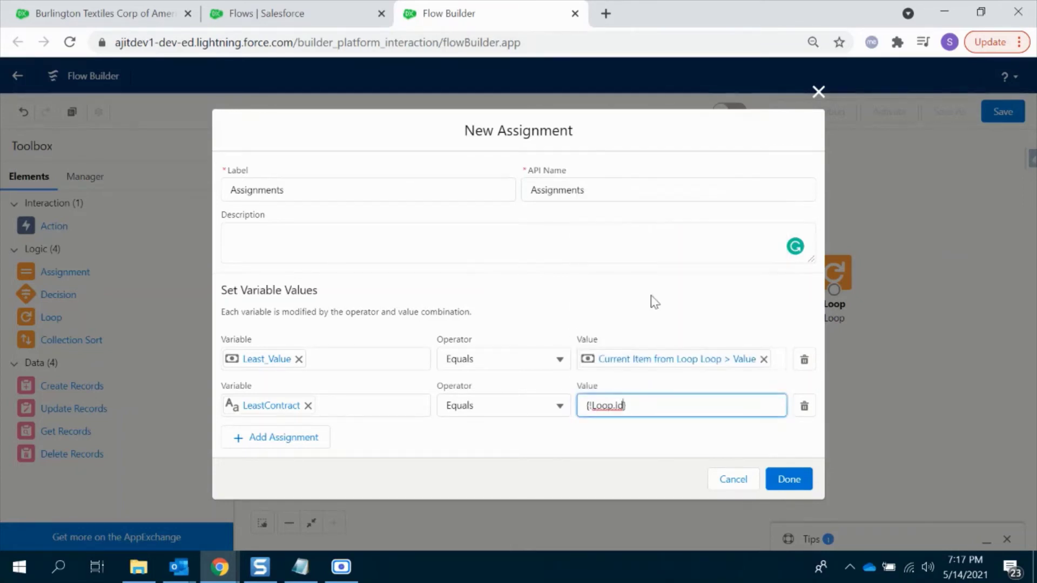
pyautogui.click(616, 452)
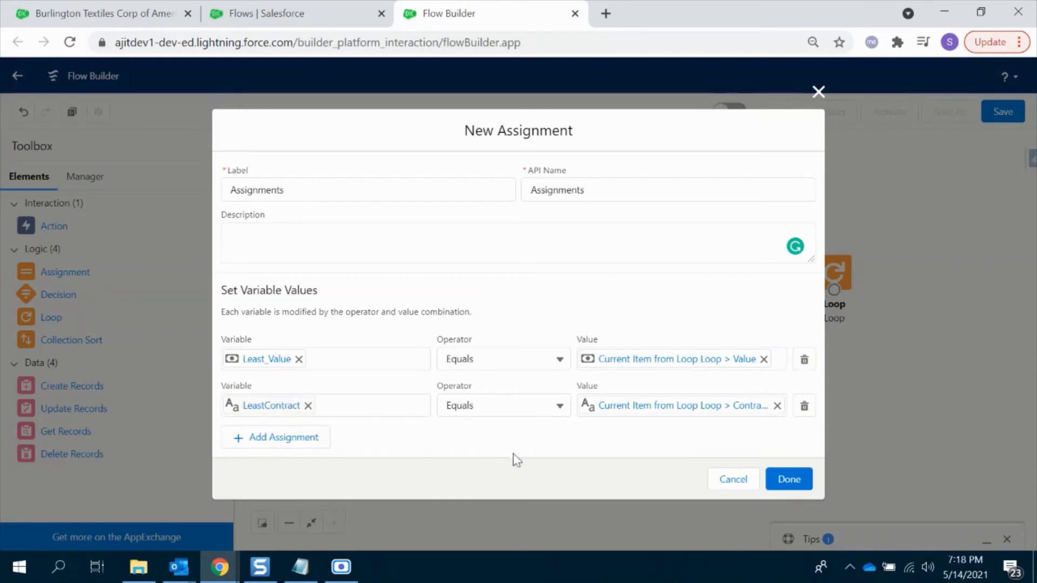
pyautogui.click(789, 480)
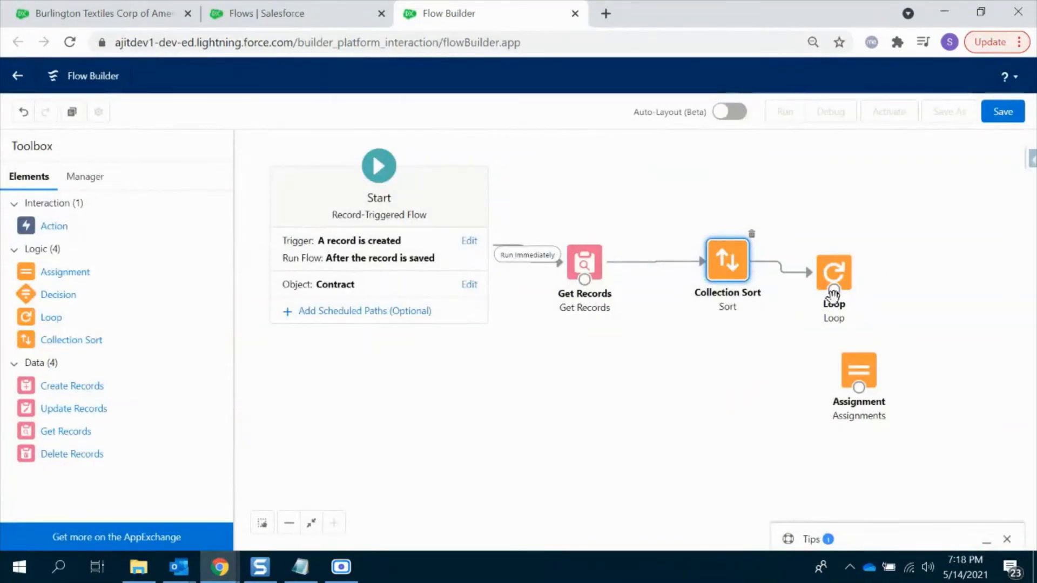
# Connect Loop to Assignment for each item in the collection and back again, with the Assignment element moved to the right of Loop.
pyautogui.moveTo(835, 299); pyautogui.dragTo(857, 374)
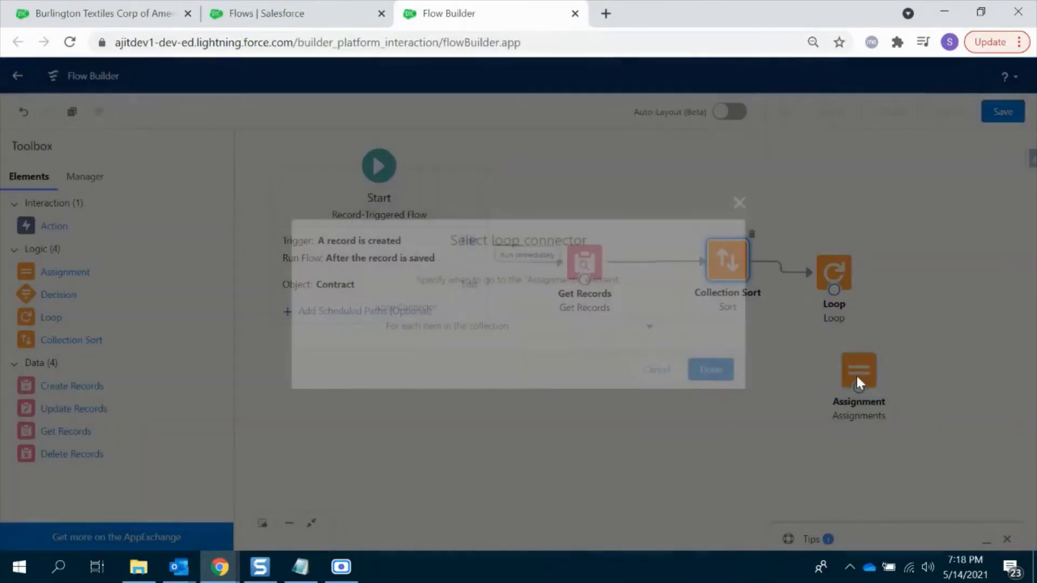
pyautogui.click(714, 371)
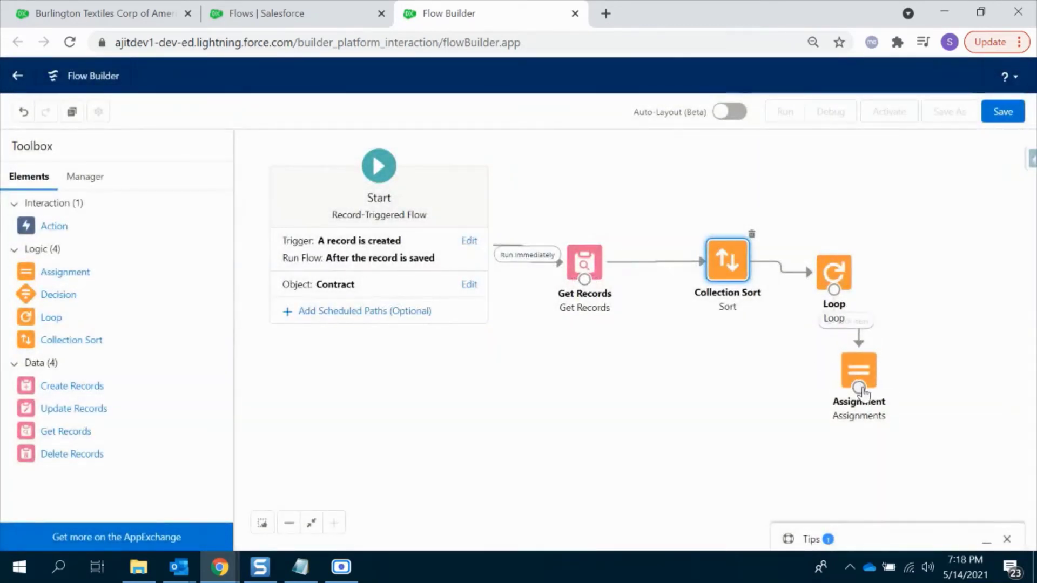
pyautogui.moveTo(859, 388); pyautogui.dragTo(835, 274)
pyautogui.moveTo(868, 388); pyautogui.dragTo(955, 332)
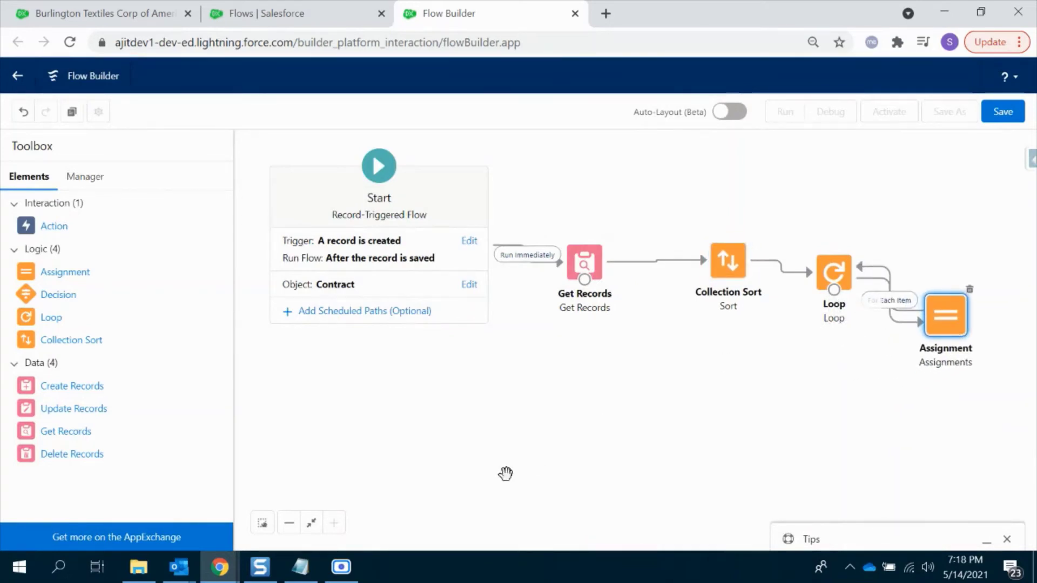
# Add an Update Records element labelled Update account that specifies conditions to identify records of the Account object.
pyautogui.moveTo(97, 412); pyautogui.dragTo(747, 355)
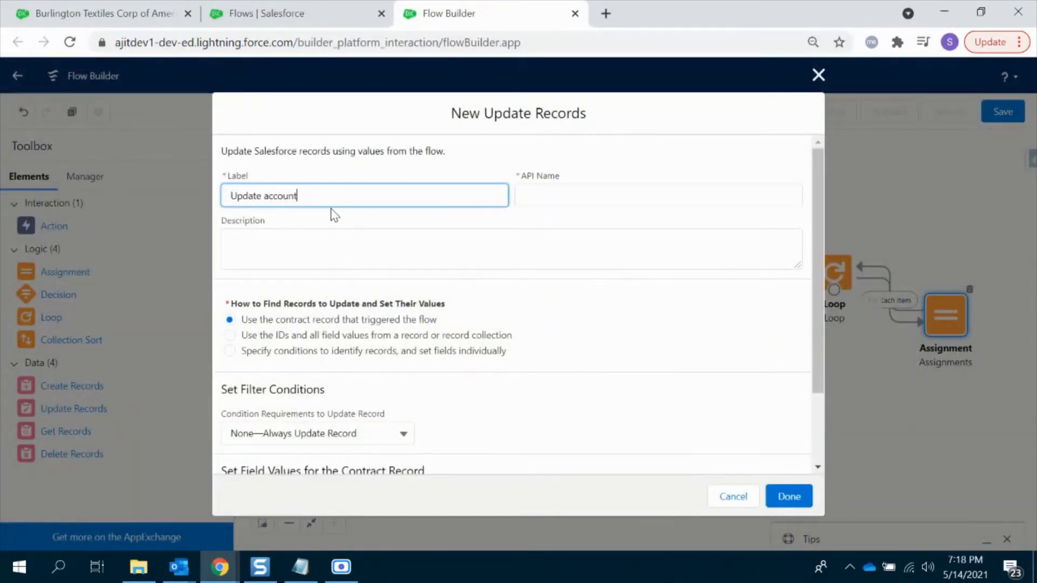
pyautogui.click(335, 241)
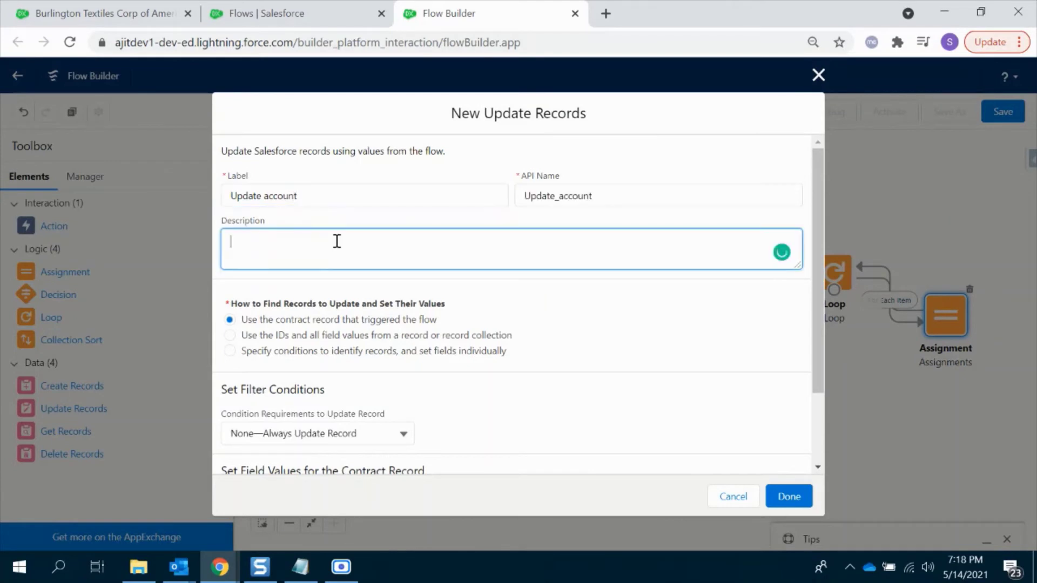
pyautogui.click(334, 355)
pyautogui.click(304, 443)
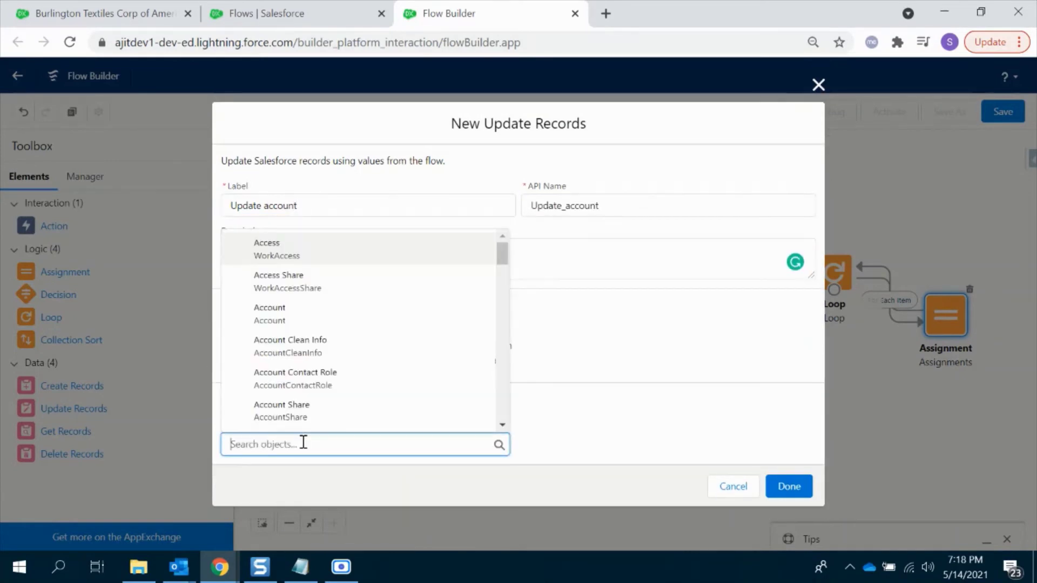
pyautogui.write('Accou')
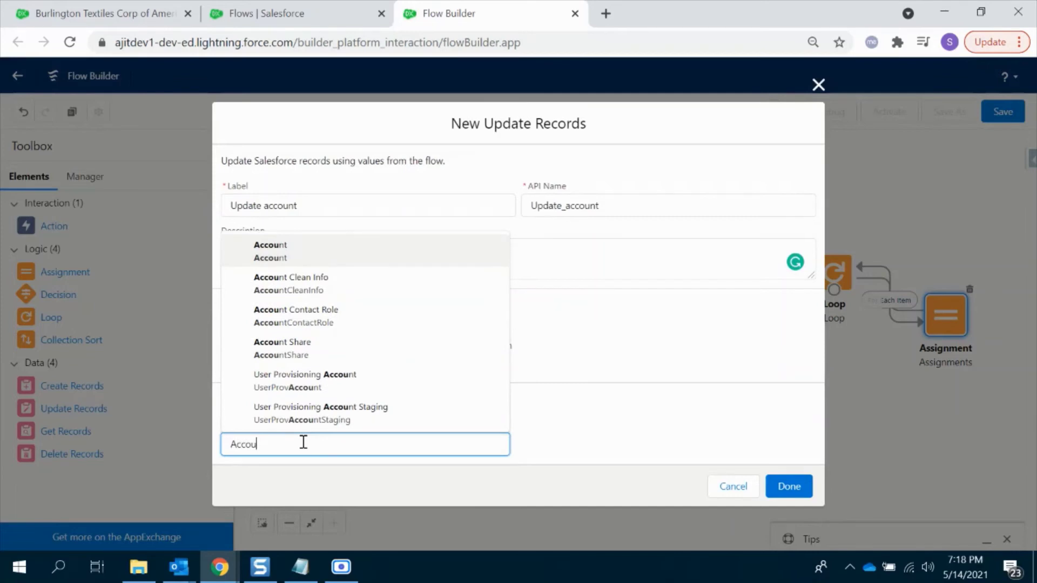
pyautogui.click(303, 253)
# Add a filter condition on the Account records that compares the Id field with the Equals operator.
pyautogui.scroll(-3, 304, 255)
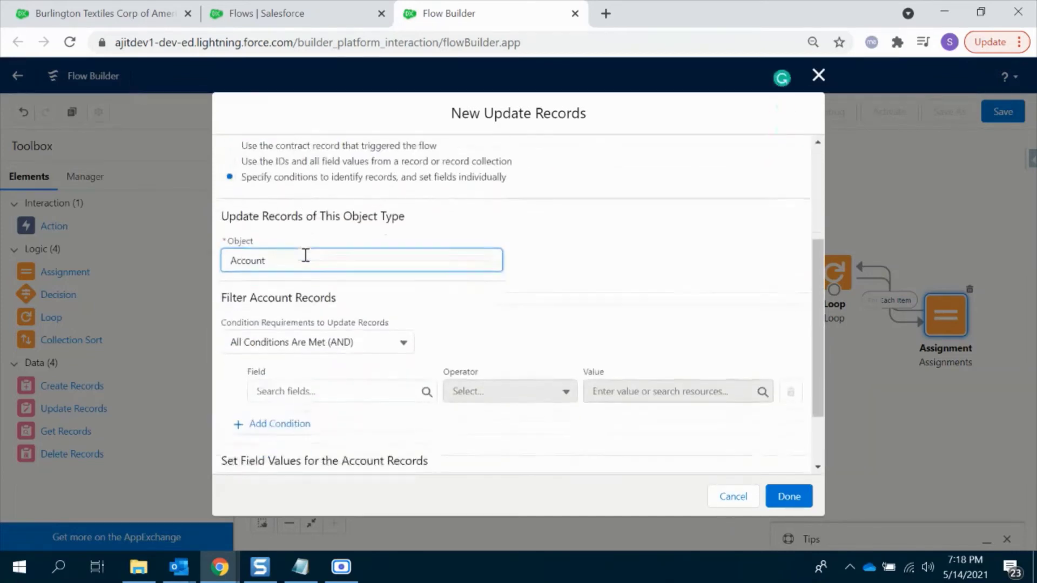
pyautogui.scroll(-1, 305, 256)
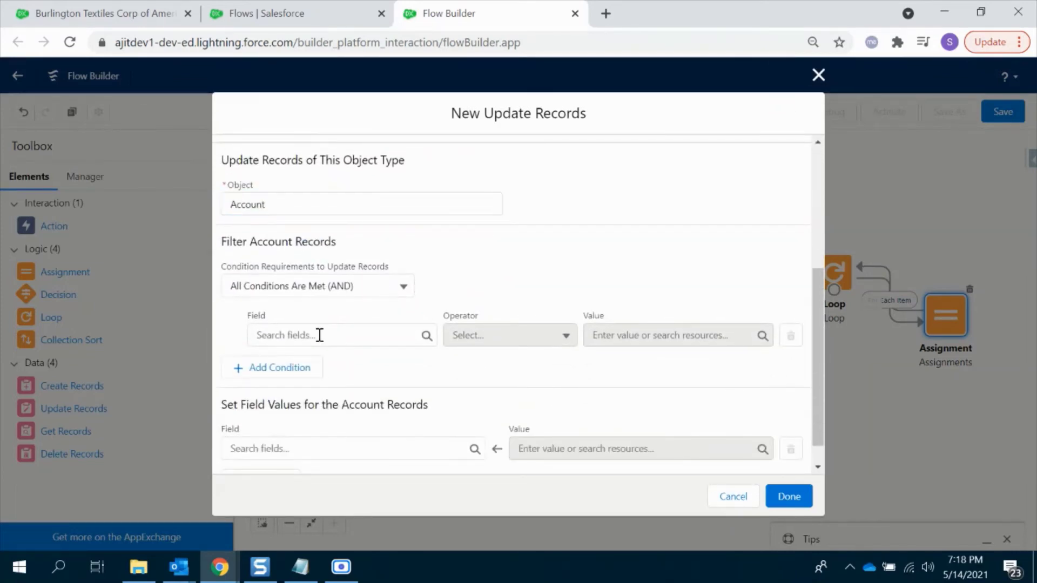
pyautogui.click(320, 333)
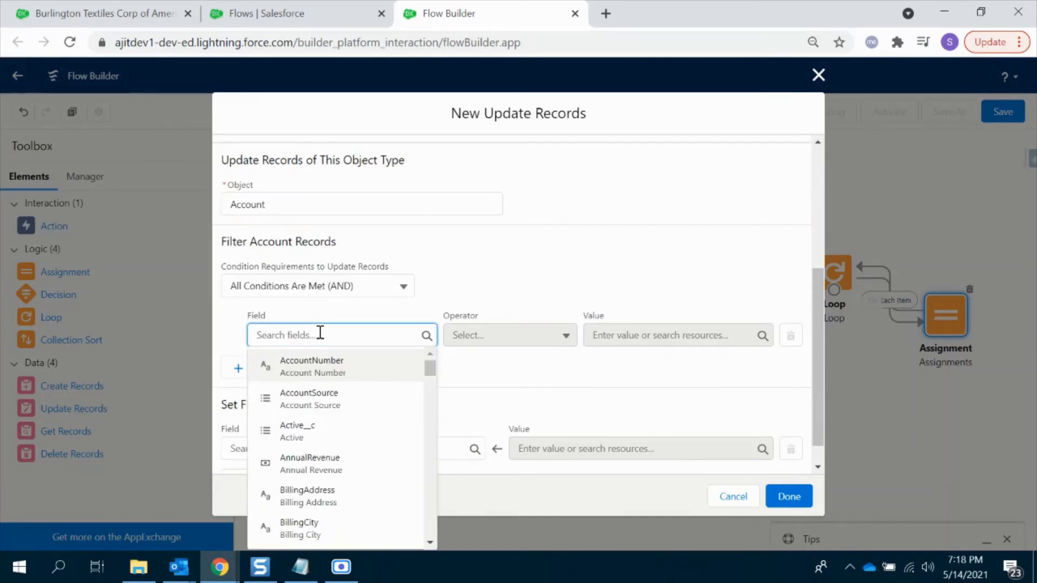
pyautogui.write('Id')
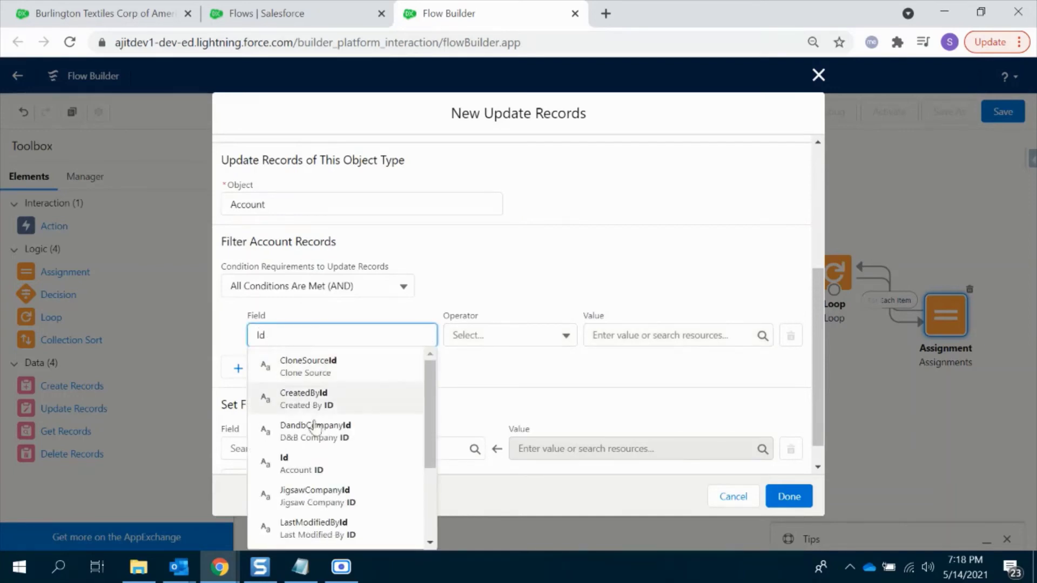
pyautogui.click(315, 468)
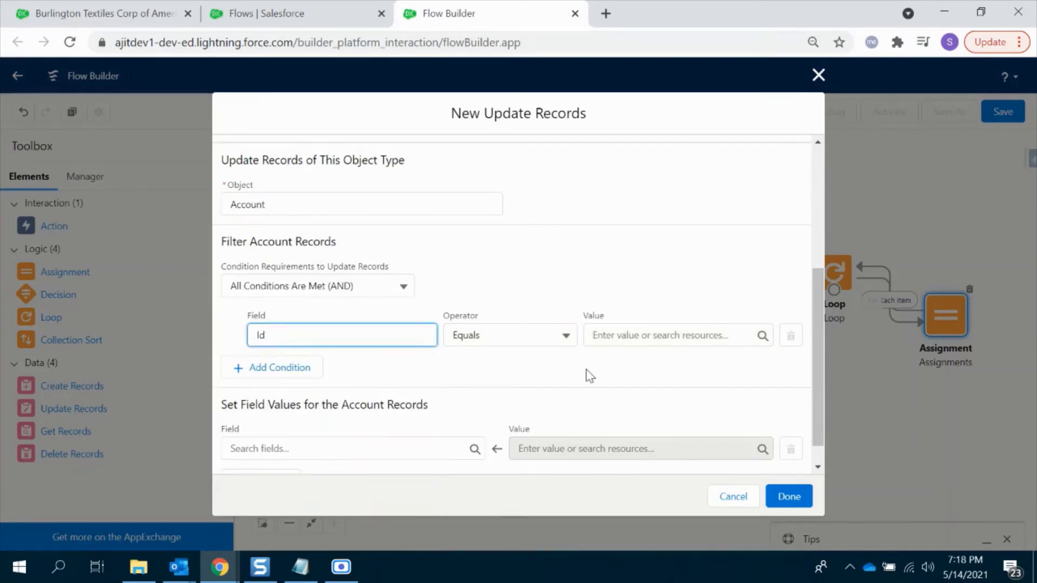
# Set the value of the Id filter condition to the AccountId of the $Record contract that triggered the flow.
pyautogui.click(651, 336)
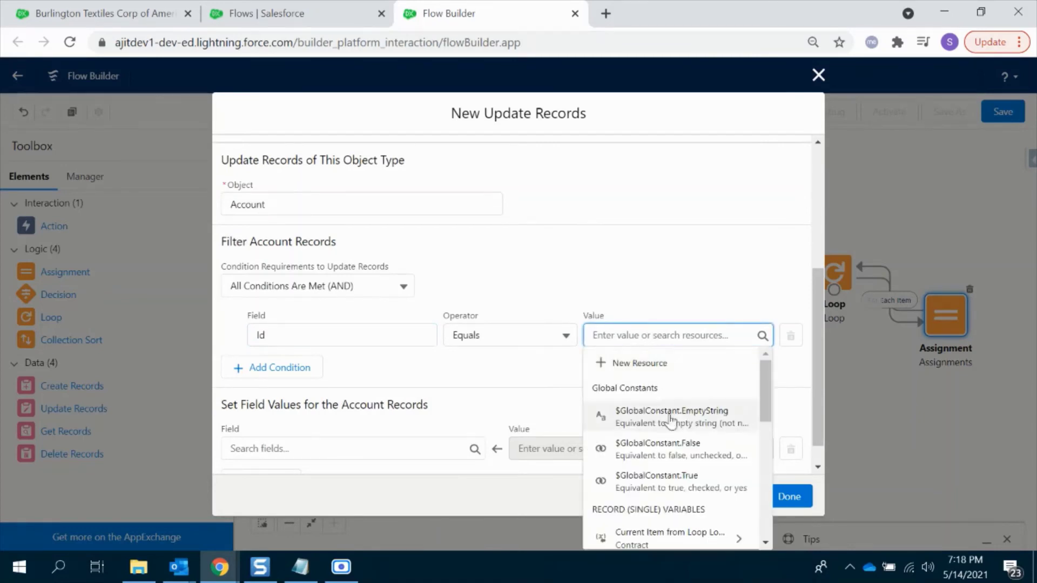
pyautogui.scroll(-5, 675, 432)
pyautogui.scroll(-2, 679, 456)
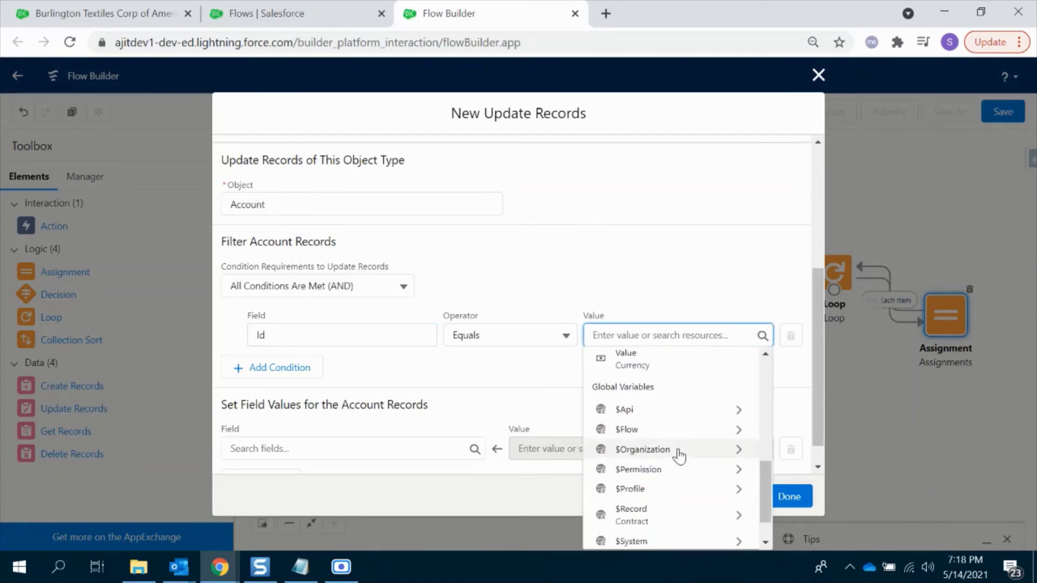
pyautogui.click(672, 470)
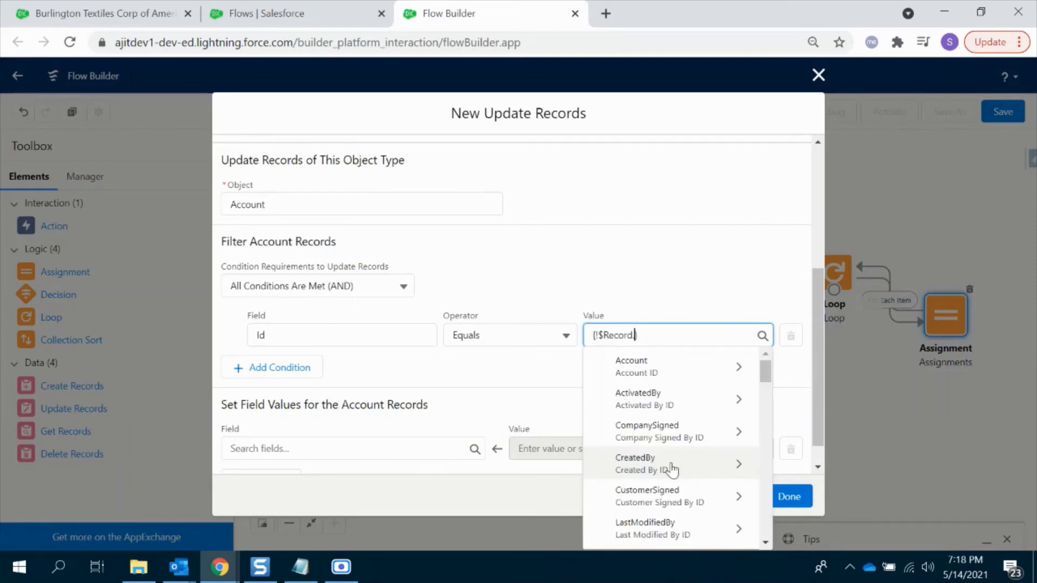
pyautogui.scroll(-4, 673, 467)
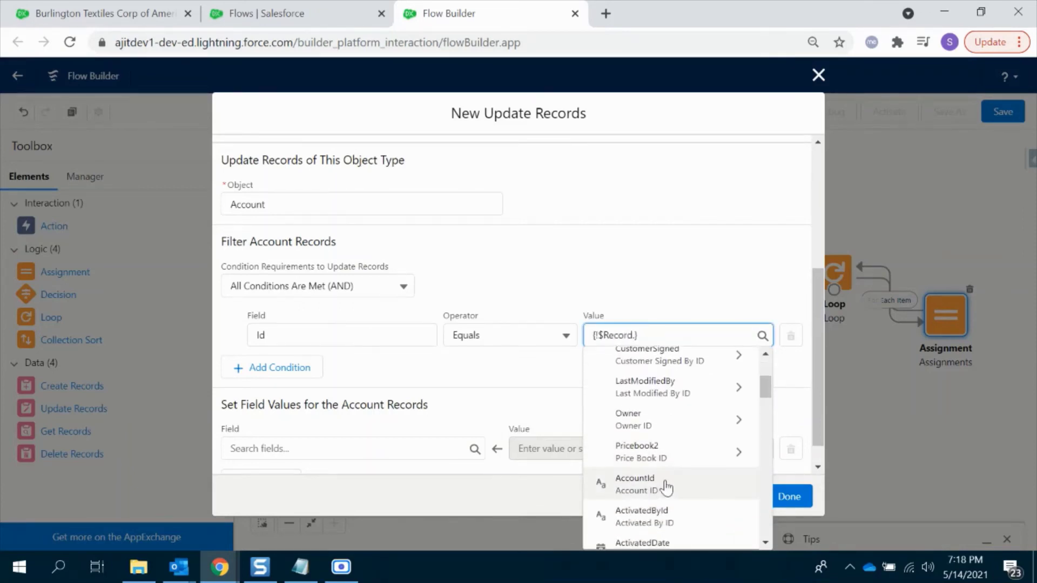
pyautogui.click(668, 488)
pyautogui.click(632, 383)
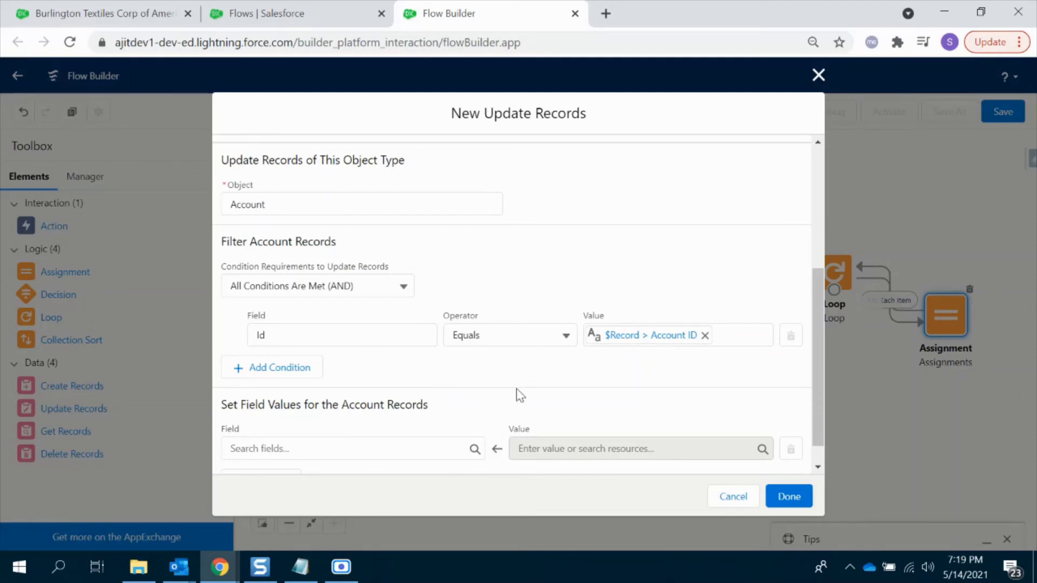
# Choose Least_Contract__c and Least_Contract_Value__c as the two account fields for the update to set.
pyautogui.scroll(-1, 522, 404)
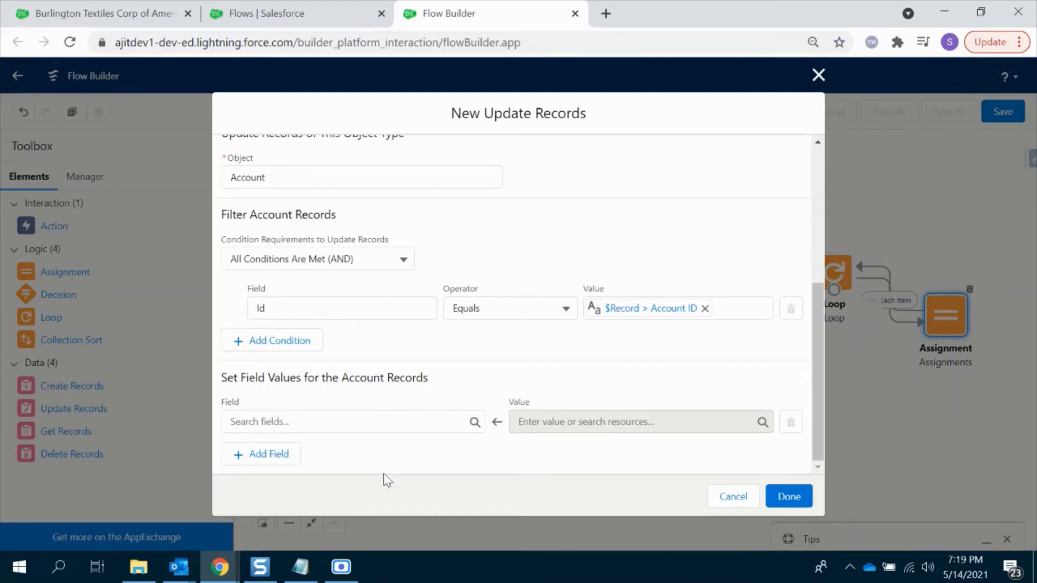
pyautogui.click(422, 421)
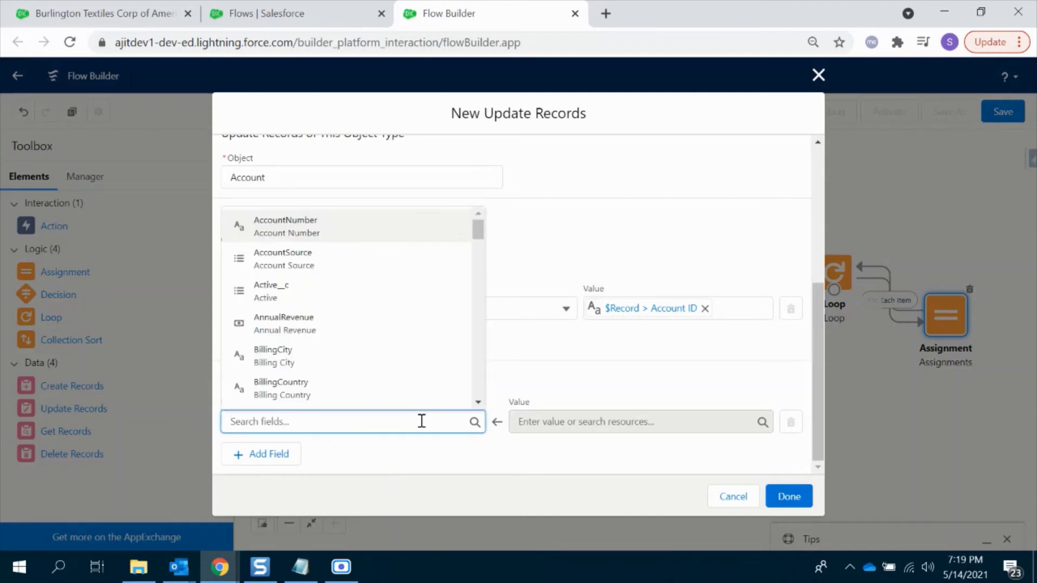
pyautogui.write('lea')
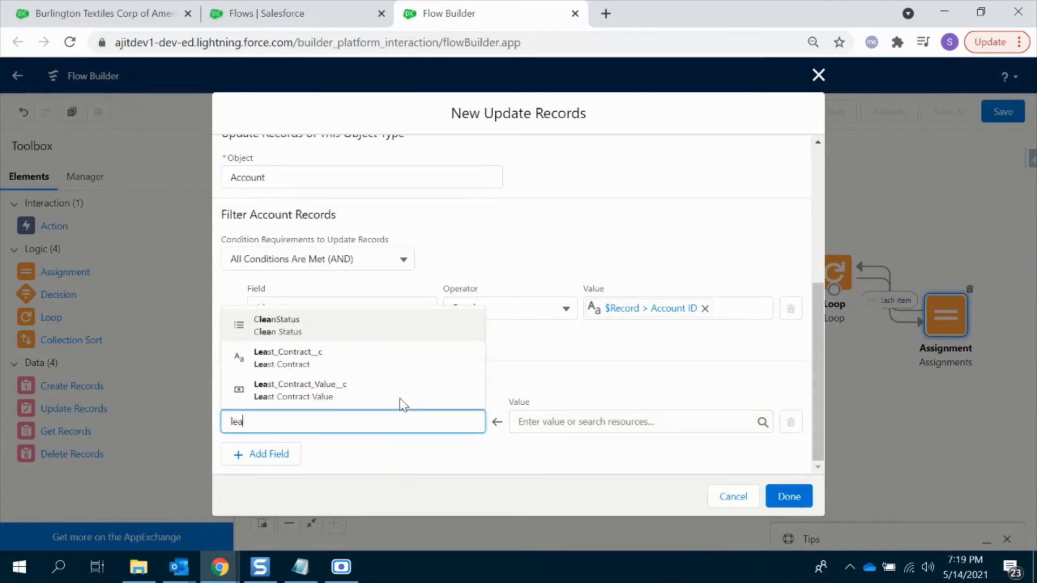
pyautogui.click(342, 363)
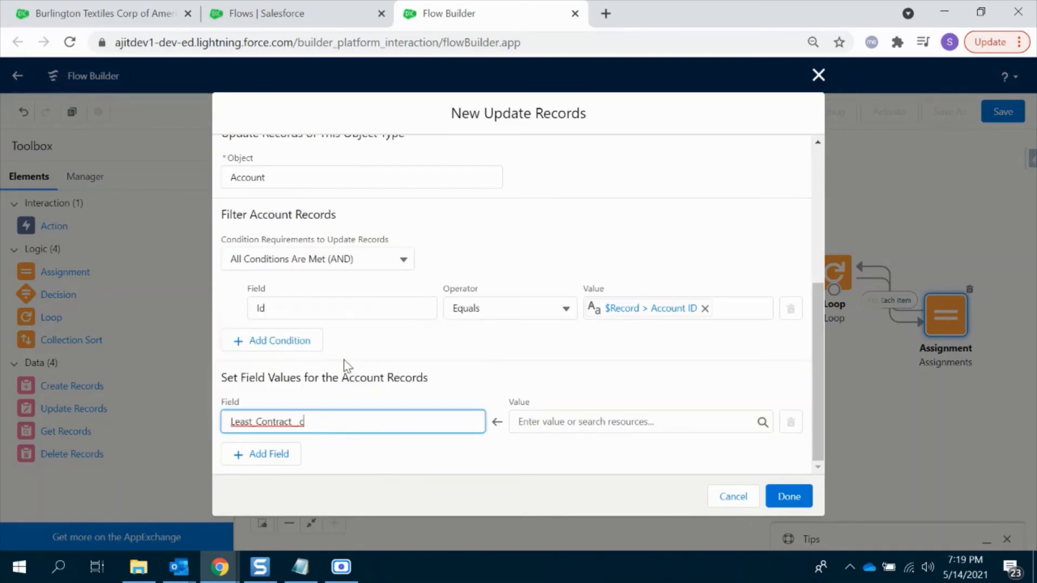
pyautogui.click(294, 460)
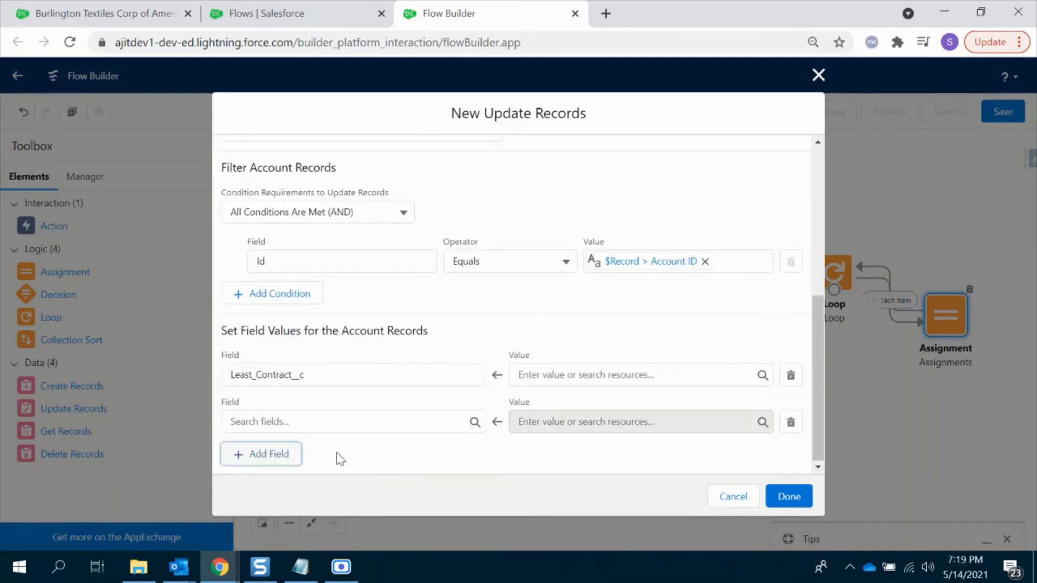
pyautogui.click(342, 424)
pyautogui.write('leas')
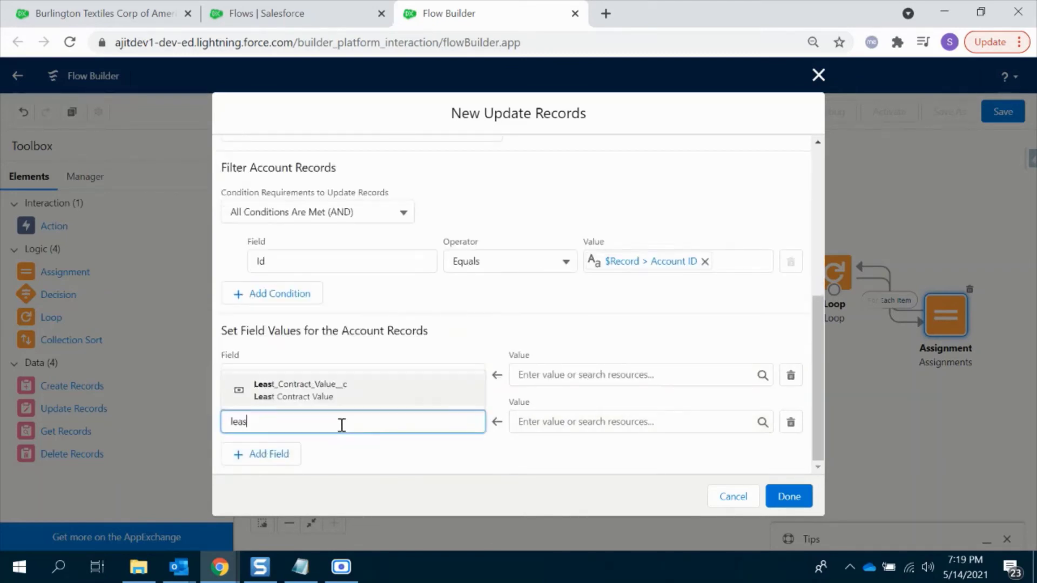
pyautogui.click(343, 393)
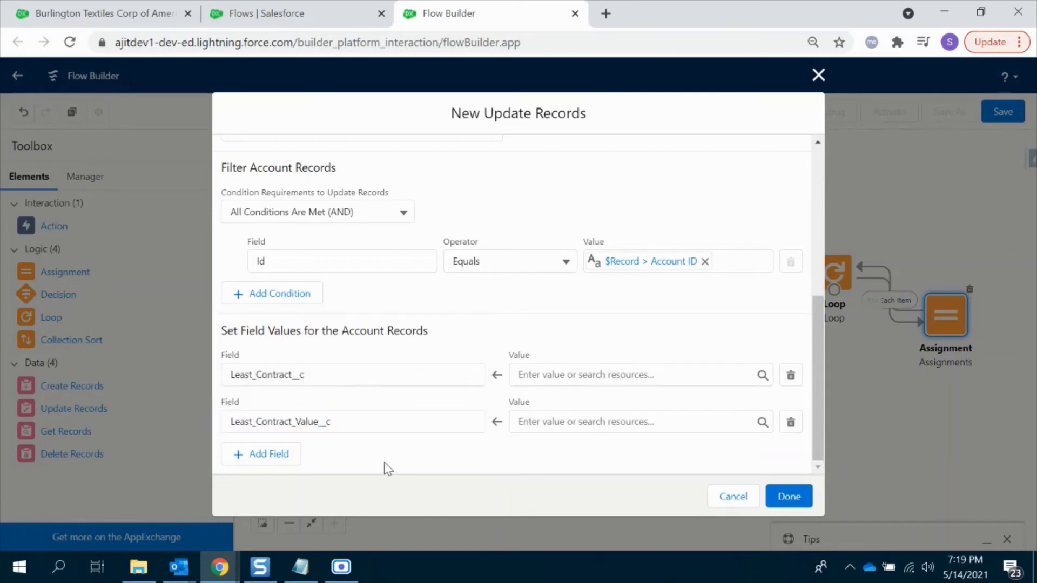
# Set the value for Least_Contract__c to the LeastContract variable.
pyautogui.click(588, 371)
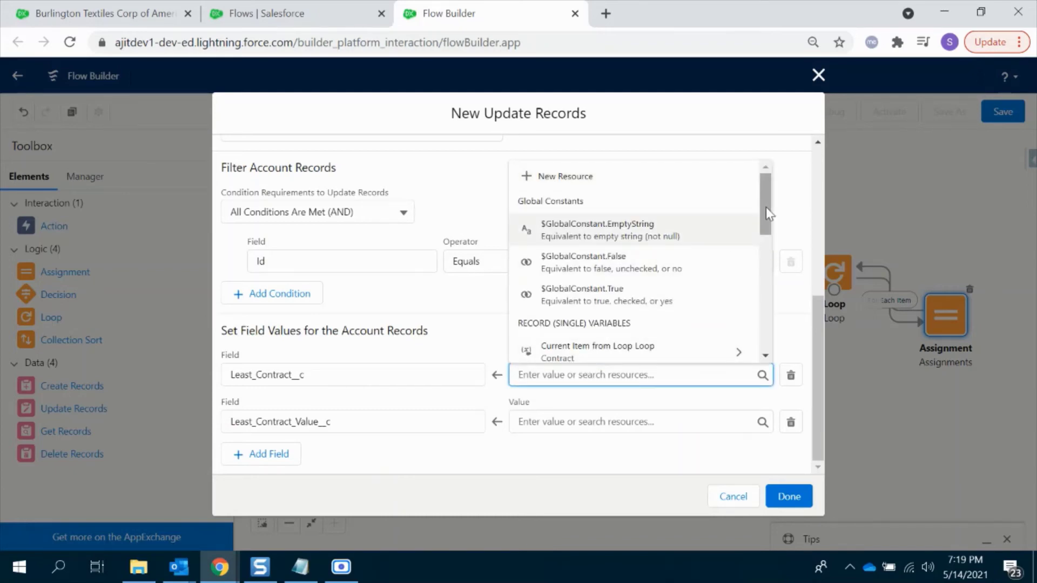
pyautogui.moveTo(769, 213); pyautogui.dragTo(765, 261)
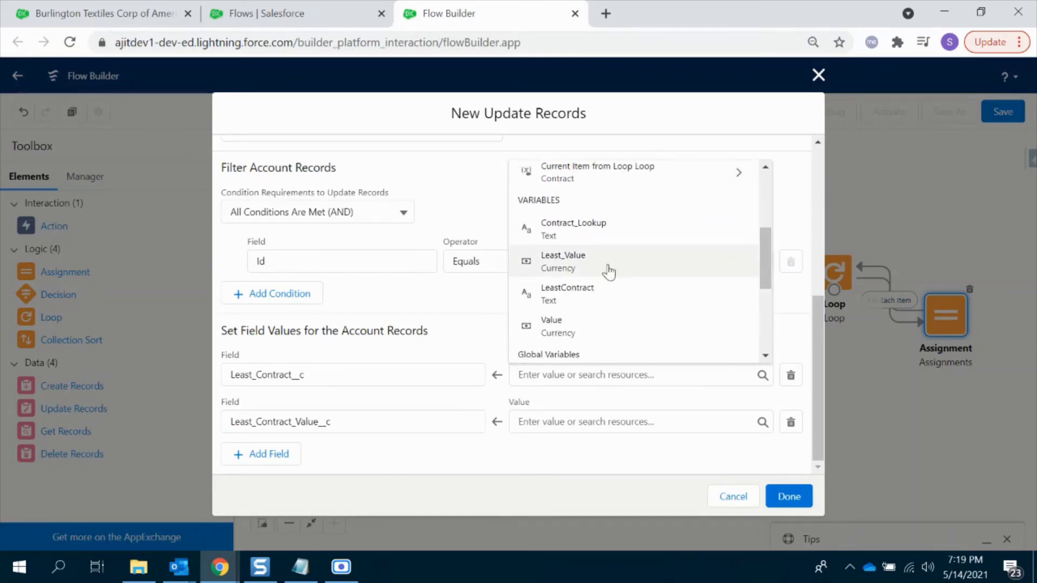
pyautogui.click(605, 309)
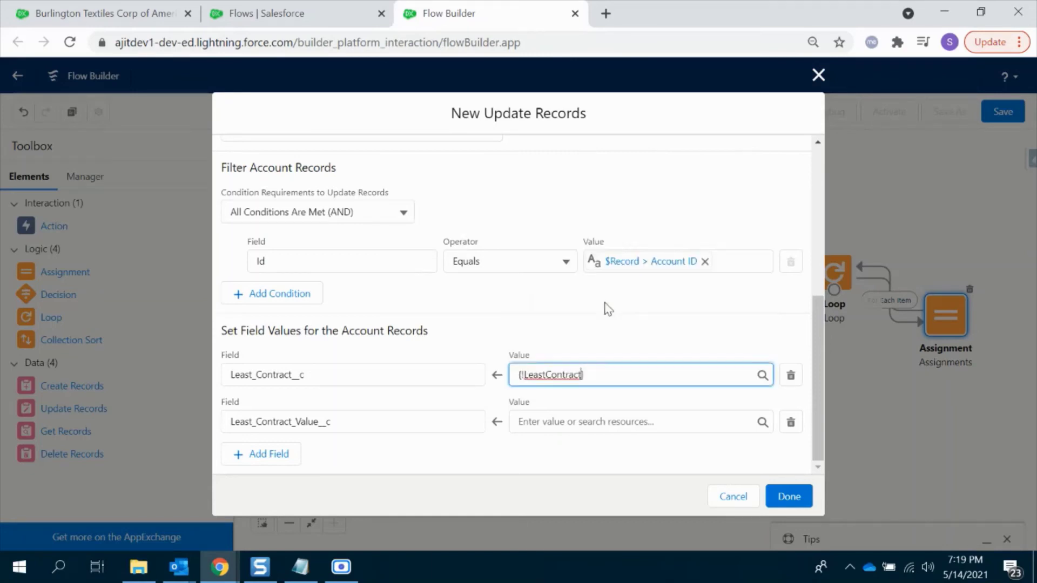
# Set the value for Least_Contract_Value__c to the Least_Value variable, and finish the Update Records element.
pyautogui.click(604, 409)
pyautogui.click(595, 422)
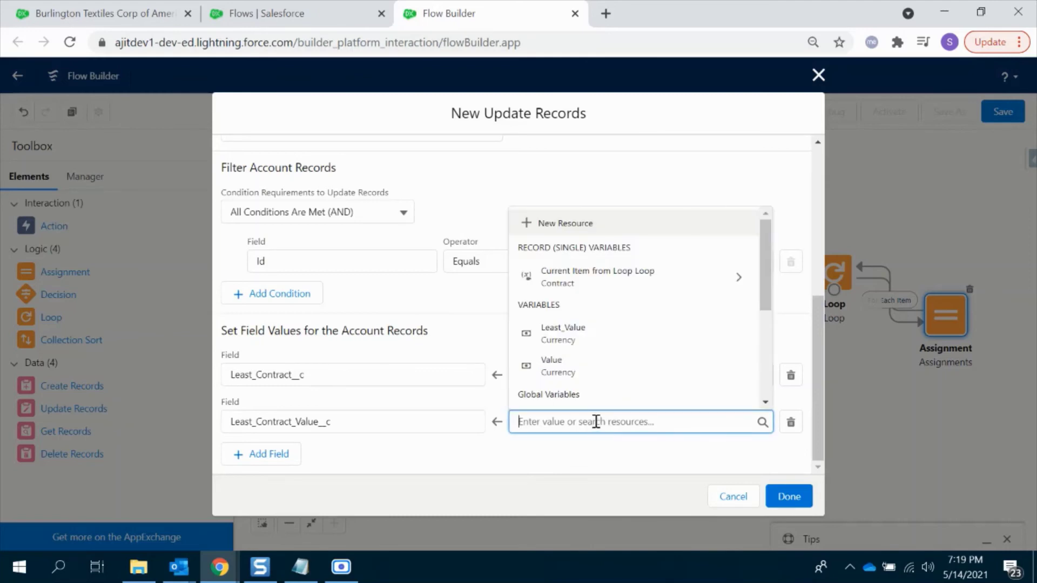
pyautogui.scroll(-2, 633, 354)
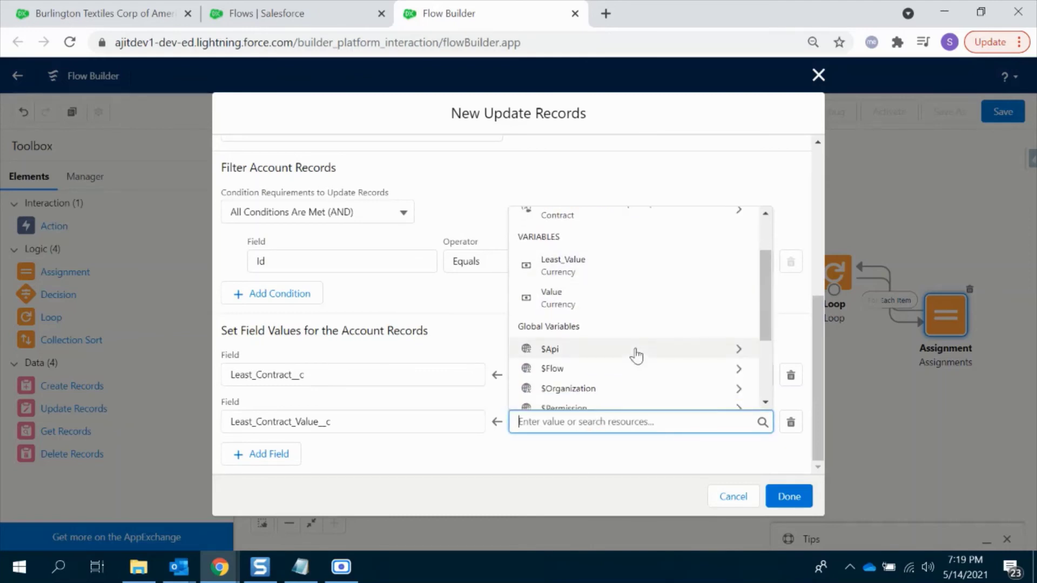
pyautogui.click(612, 274)
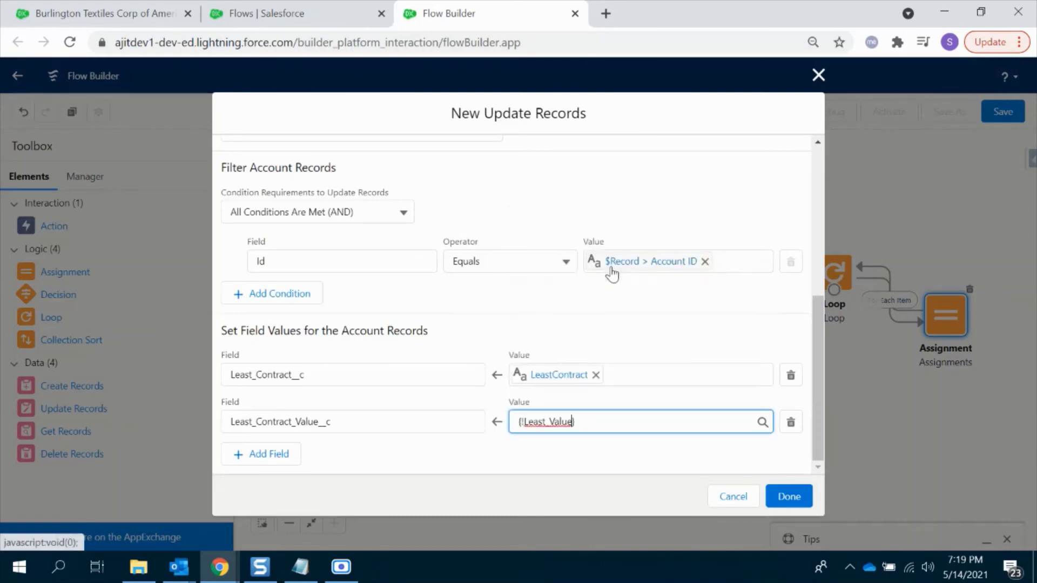
pyautogui.click(663, 407)
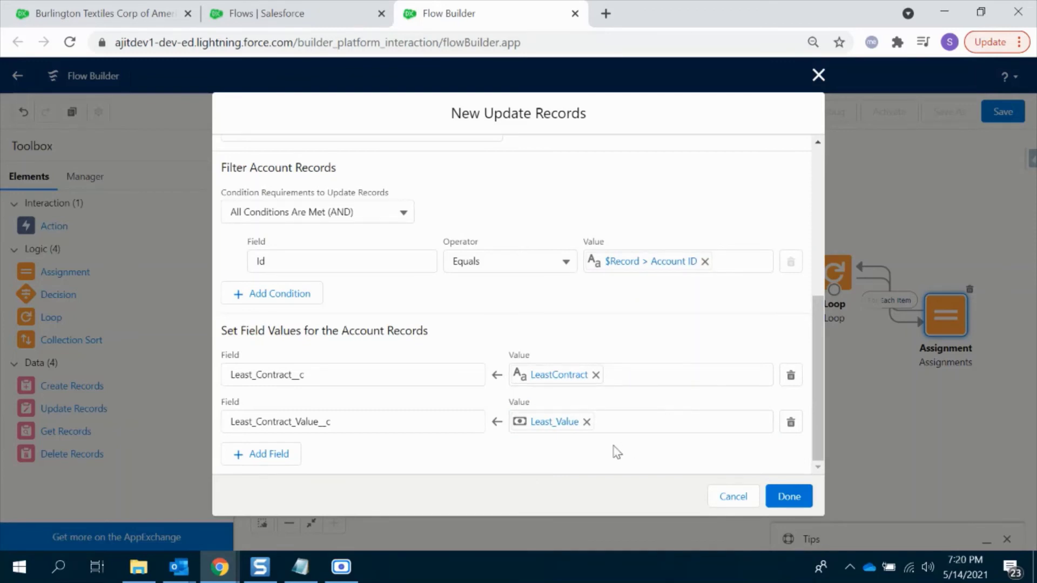
pyautogui.click(790, 497)
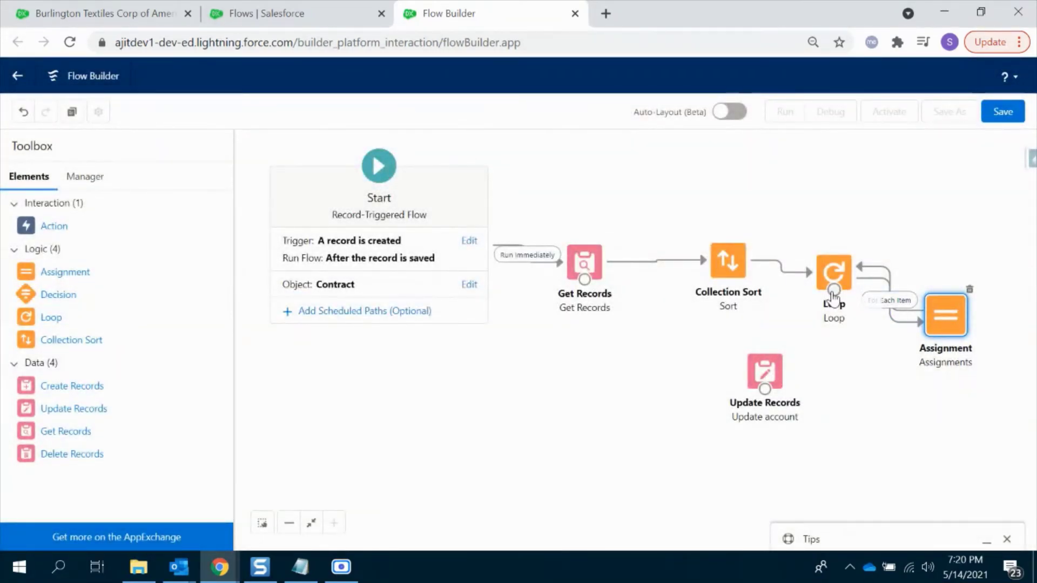
# Connect Loop to the Update account element for after the last item, and save the flow as Least Contract Value.
pyautogui.moveTo(834, 290); pyautogui.dragTo(733, 437)
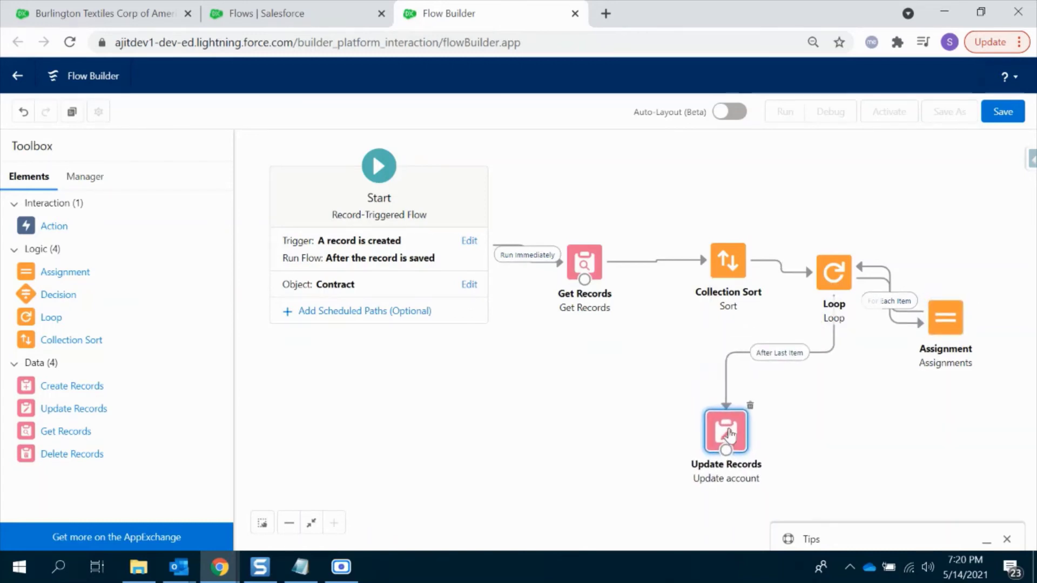
pyautogui.click(998, 118)
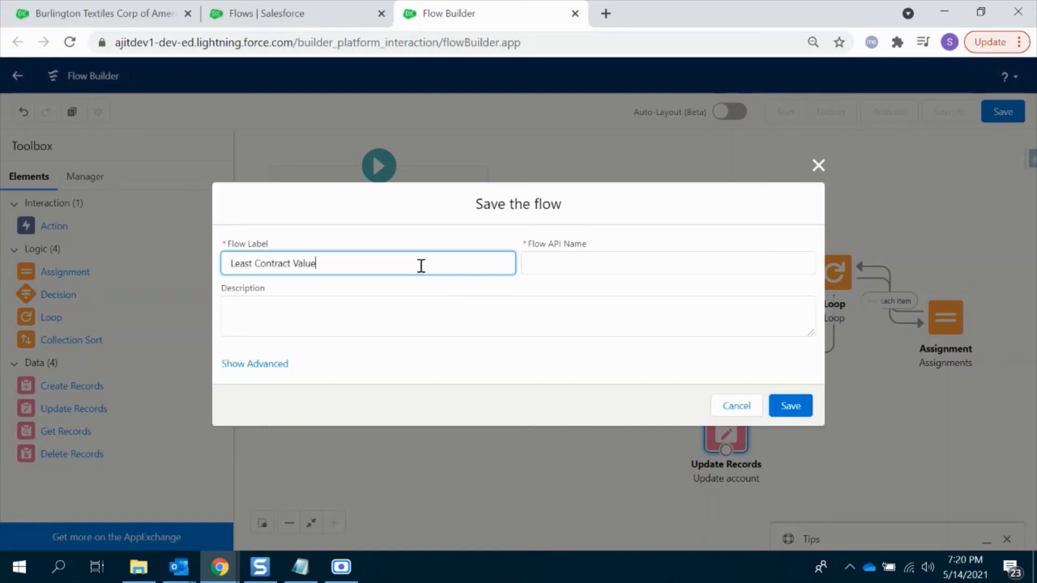
pyautogui.click(444, 310)
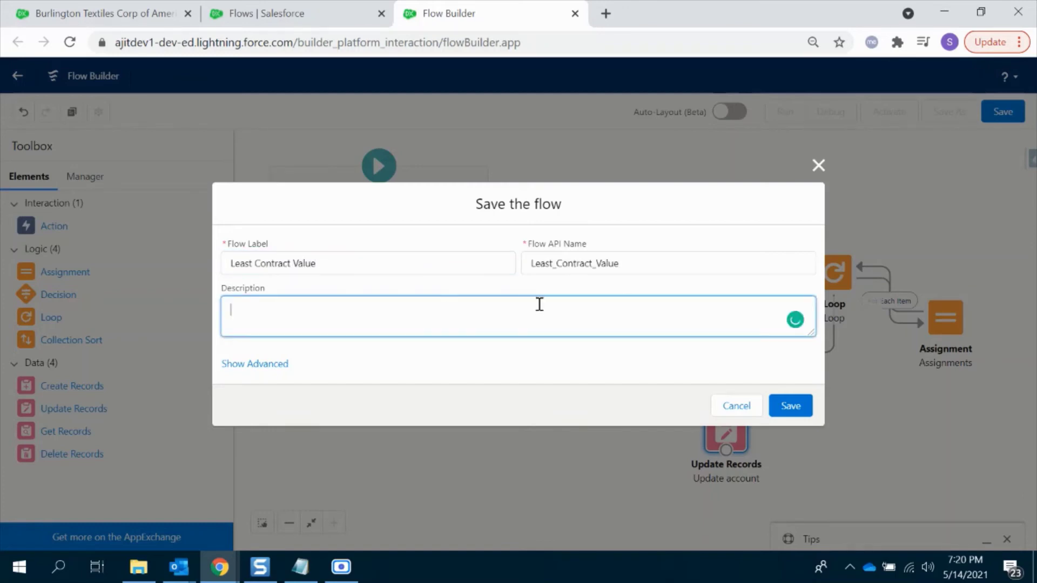
pyautogui.click(798, 414)
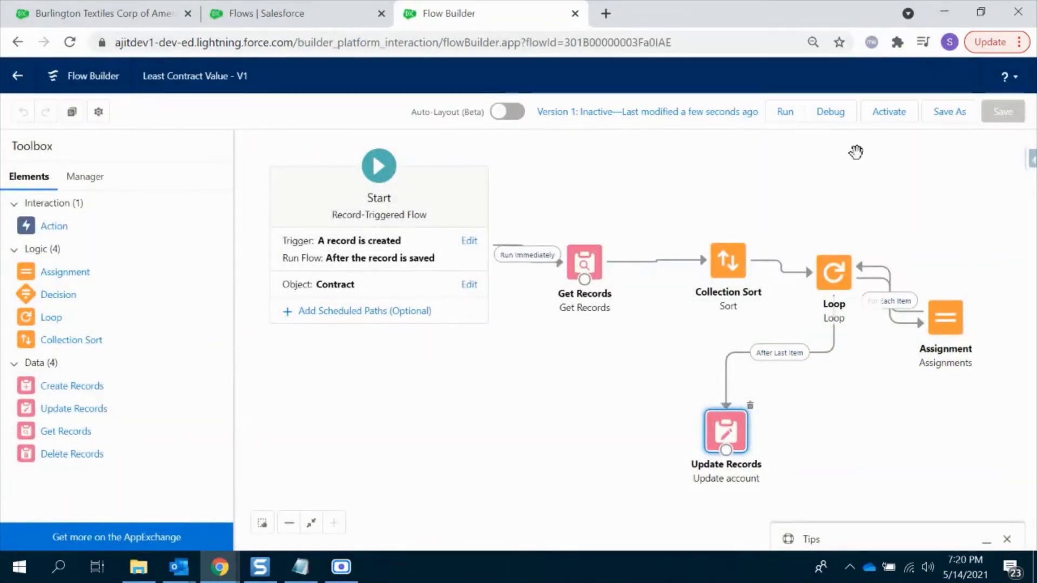
# Configure the flow's trigger to fire when a contract record is created or updated.
pyautogui.click(382, 242)
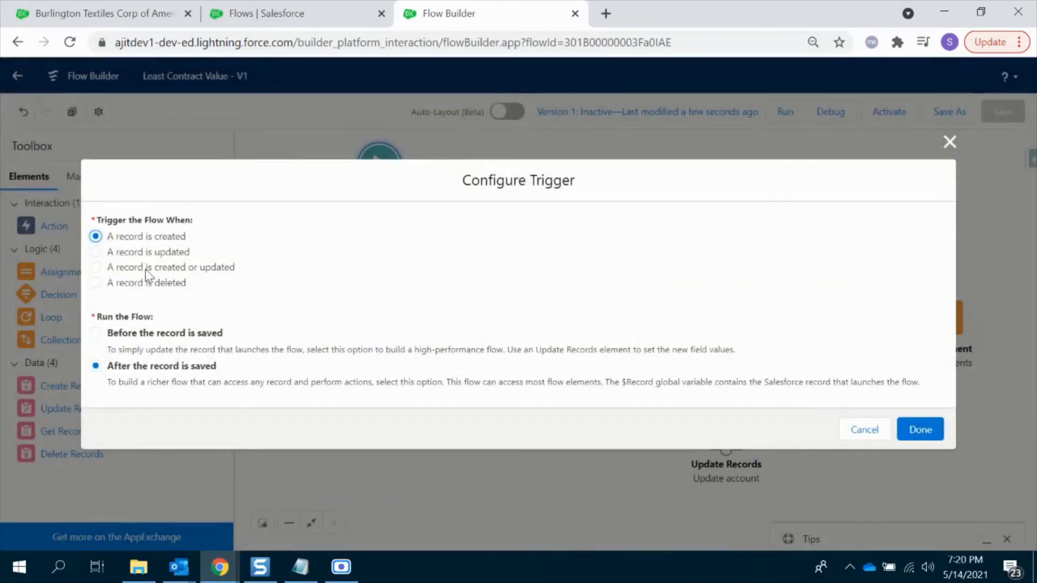
pyautogui.click(145, 270)
pyautogui.click(918, 430)
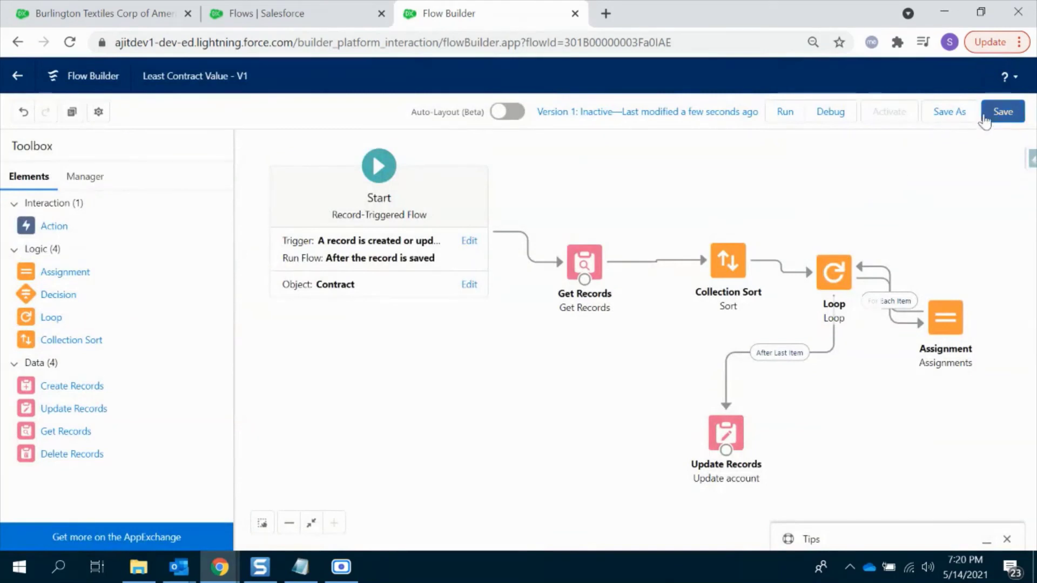
# Save the changed Least Contract Value flow and activate it.
pyautogui.click(1008, 108)
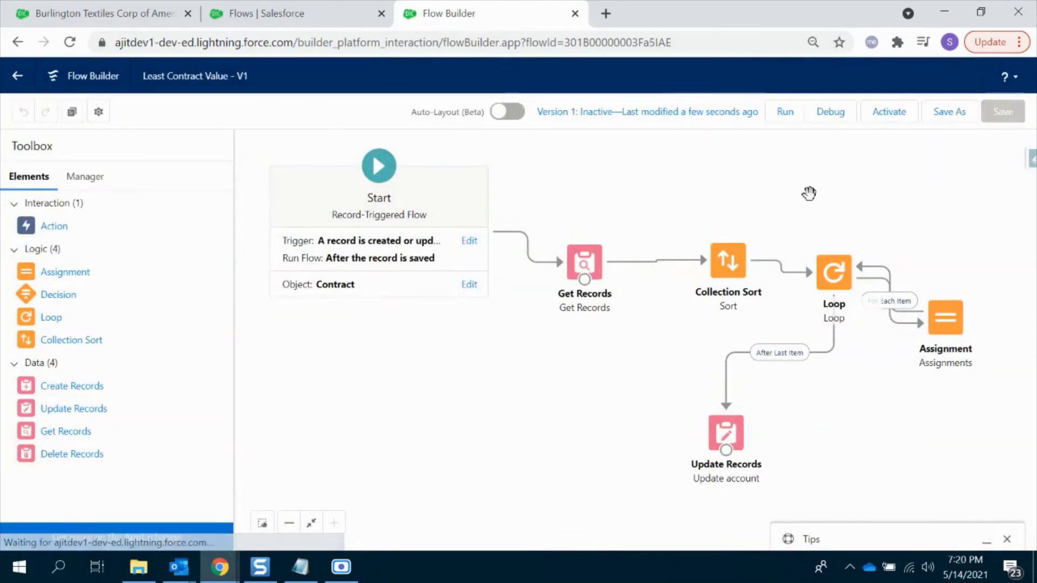
pyautogui.click(889, 120)
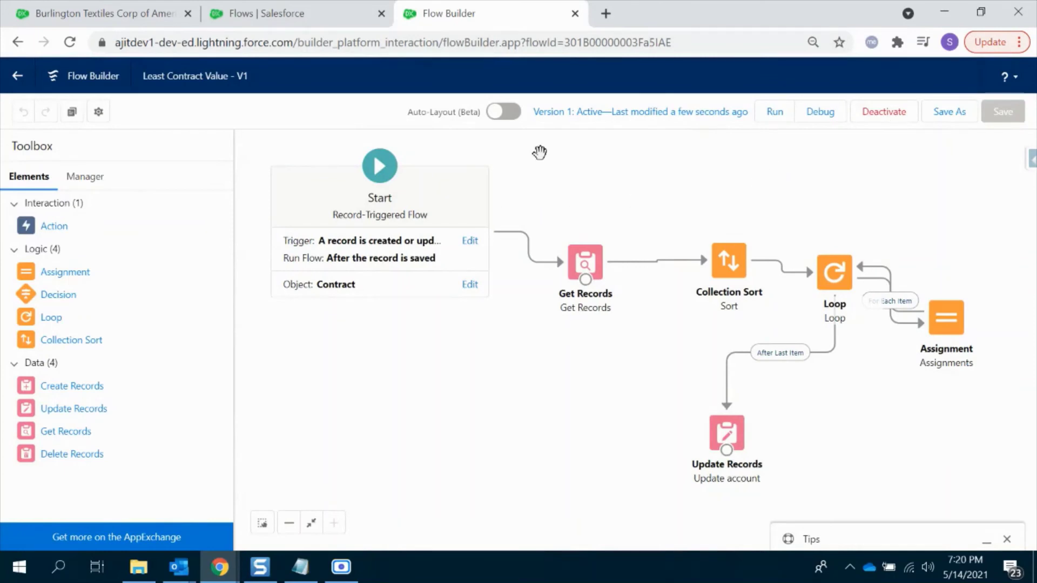
# Return to the Burlington Textiles Corp of America account record and reload it.
pyautogui.click(128, 5)
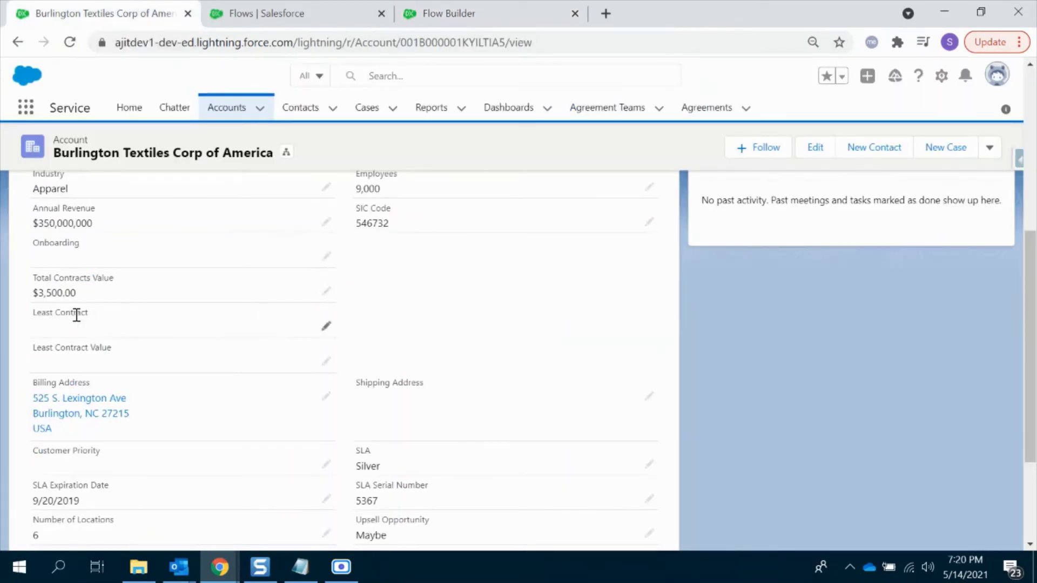
pyautogui.click(69, 42)
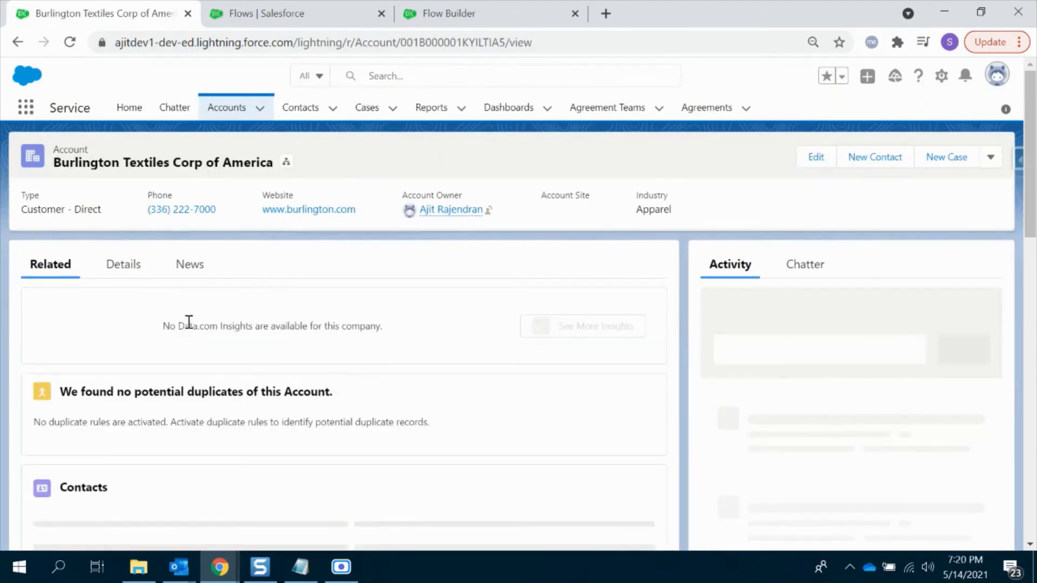
# Check the Least Contract and Least Contract Value fields in the Burlington Textiles account details.
pyautogui.click(129, 263)
pyautogui.scroll(-1, 217, 369)
pyautogui.scroll(-4, 218, 372)
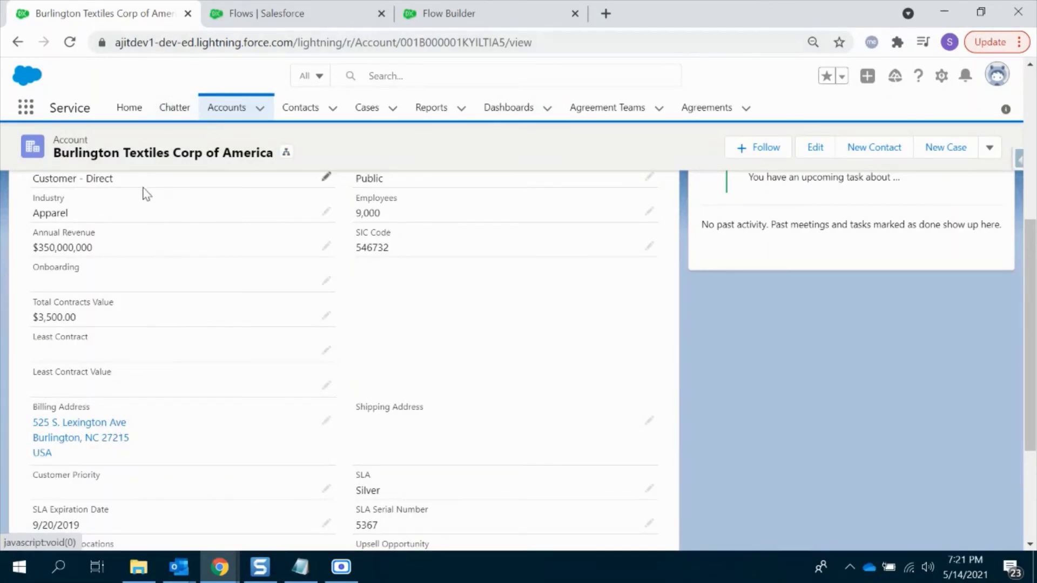
pyautogui.scroll(5, 146, 193)
# Open contract 00000100 from the account's related contracts in a separate browser tab, and compare the contracts' statuses and values in the list.
pyautogui.click(34, 272)
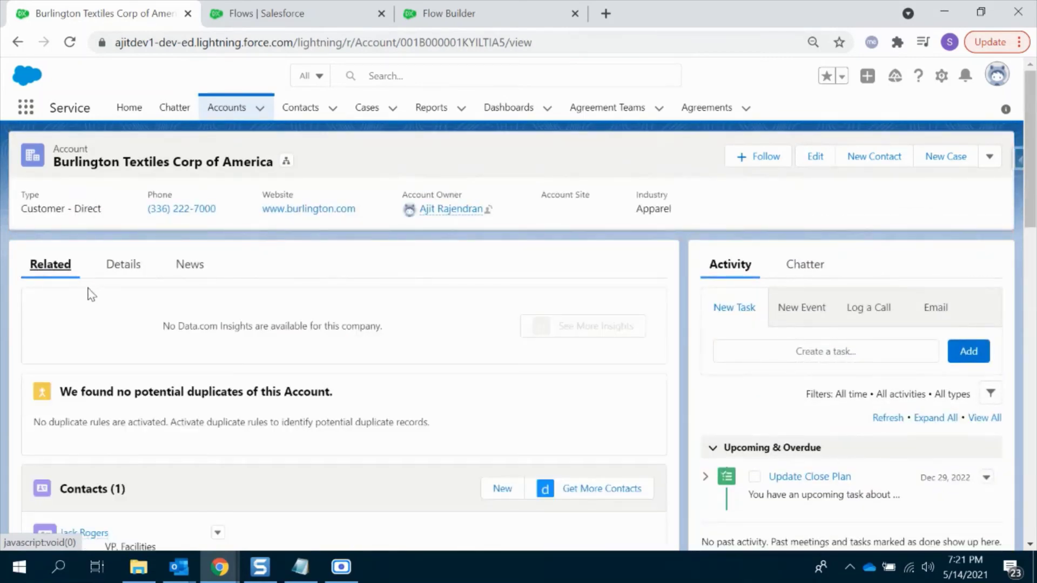
pyautogui.scroll(-15, 132, 338)
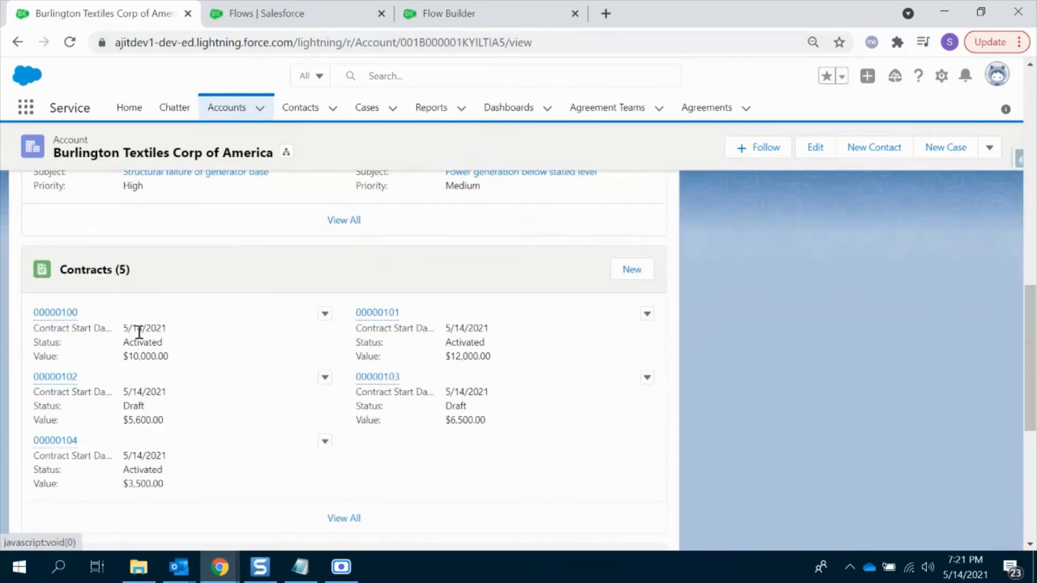
pyautogui.middleClick(59, 312)
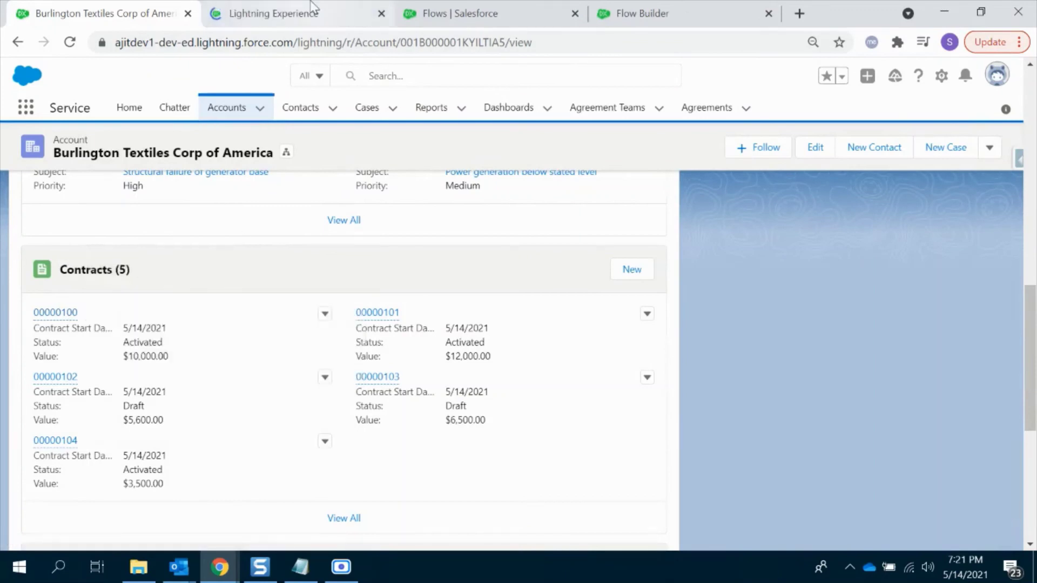
pyautogui.click(312, 8)
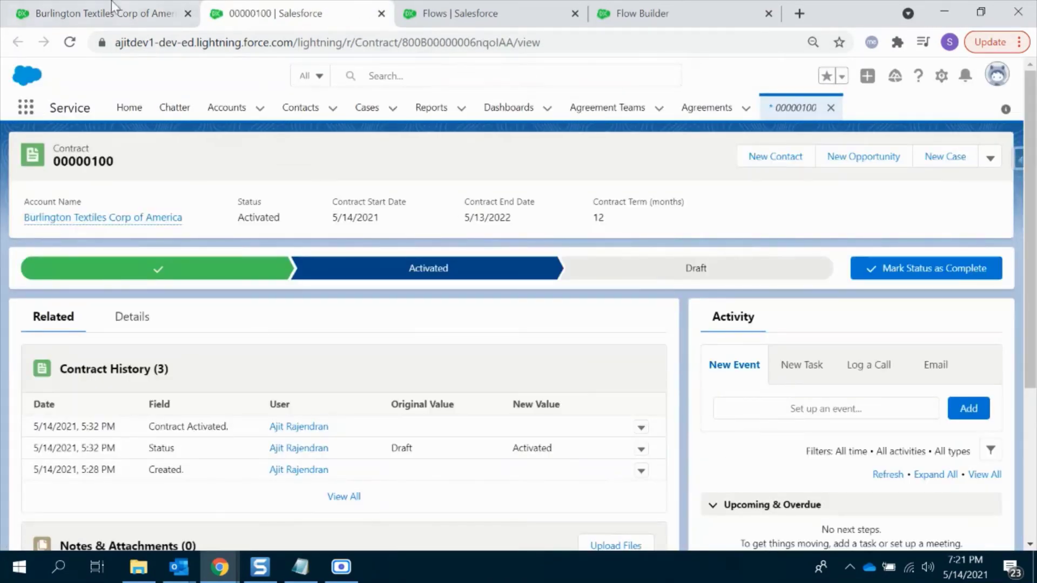
pyautogui.click(112, 8)
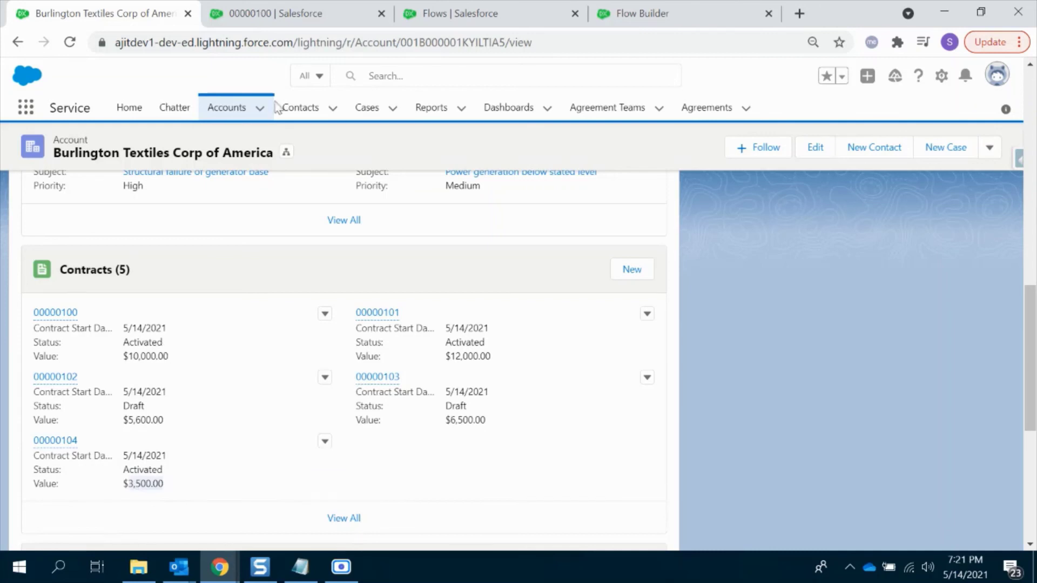
# Open the details of contract 00000100 for editing and save the record without changing any field, to trigger the flow.
pyautogui.click(354, 7)
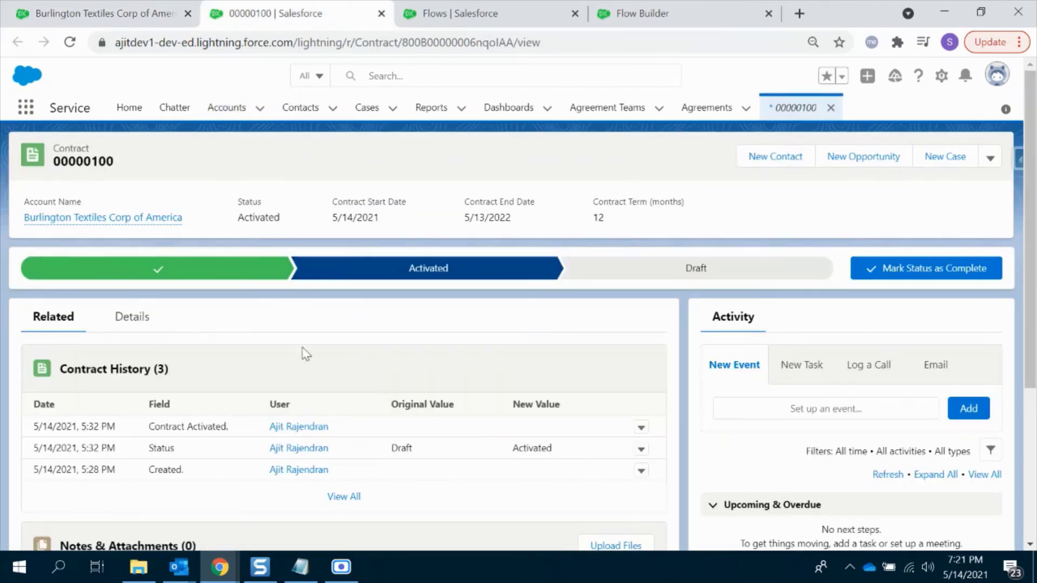
pyautogui.click(141, 331)
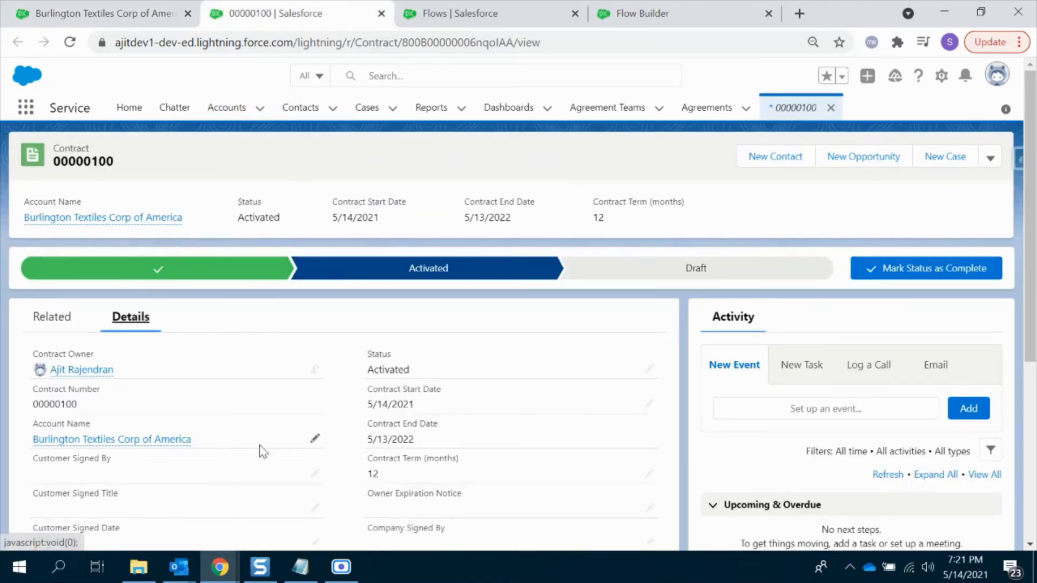
pyautogui.doubleClick(443, 413)
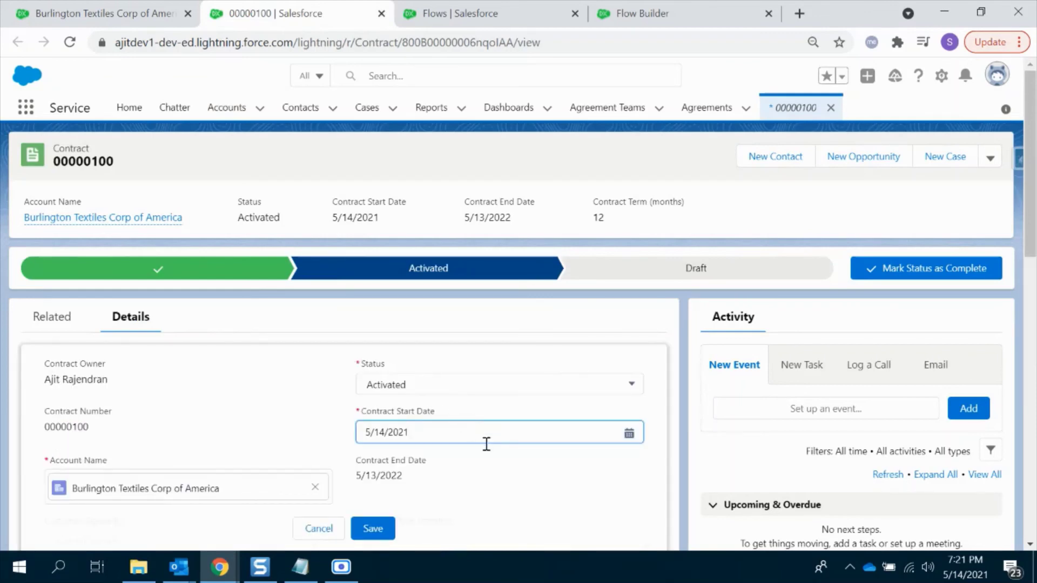
pyautogui.click(381, 529)
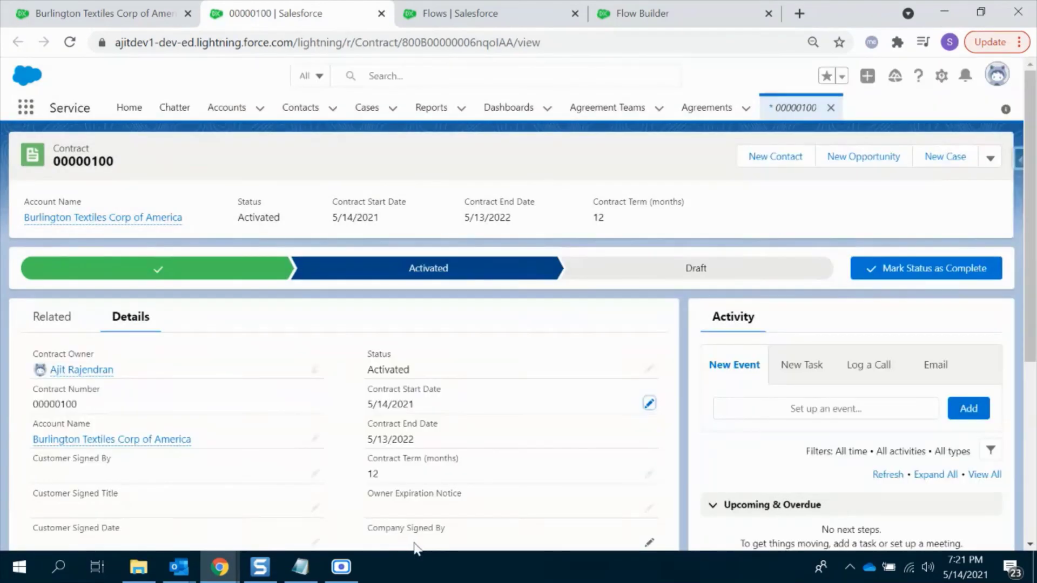
# Reload the Burlington Textiles account record and check its Least Contract and Least Contract Value fields.
pyautogui.click(108, 12)
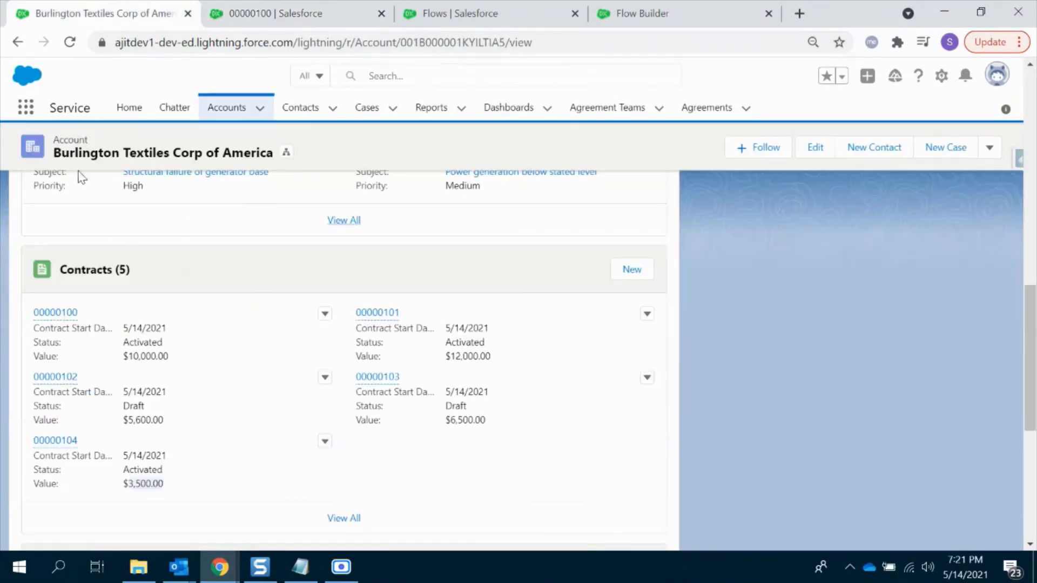
pyautogui.click(67, 43)
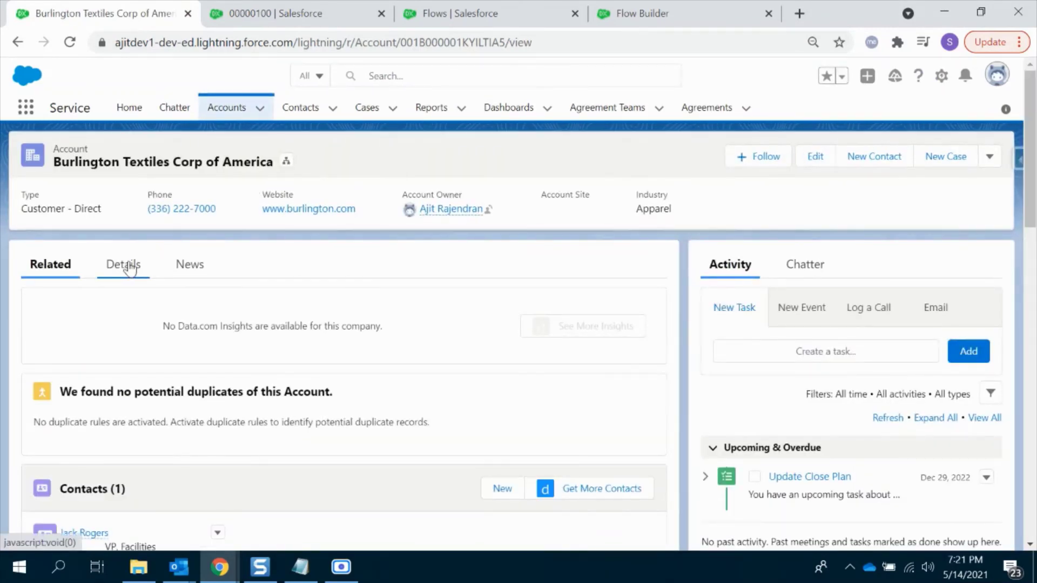
pyautogui.click(129, 266)
pyautogui.scroll(-5, 204, 315)
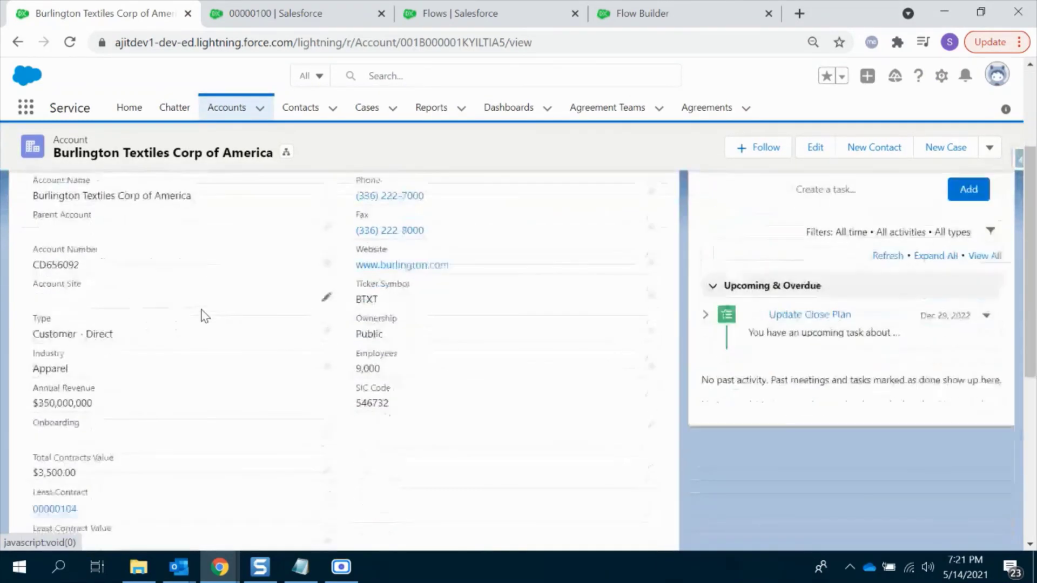
pyautogui.scroll(-2, 213, 304)
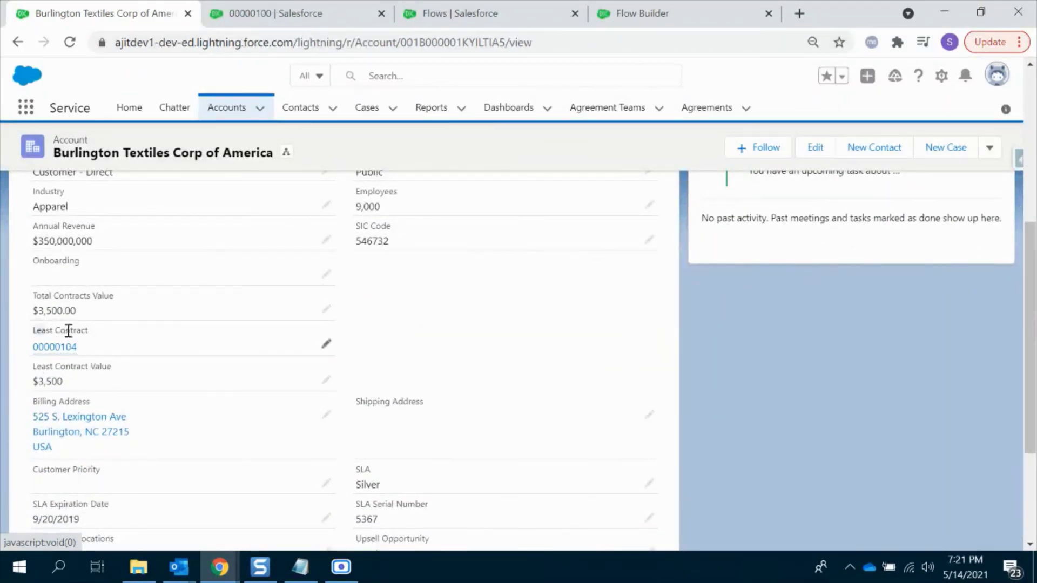
pyautogui.moveTo(43, 354)
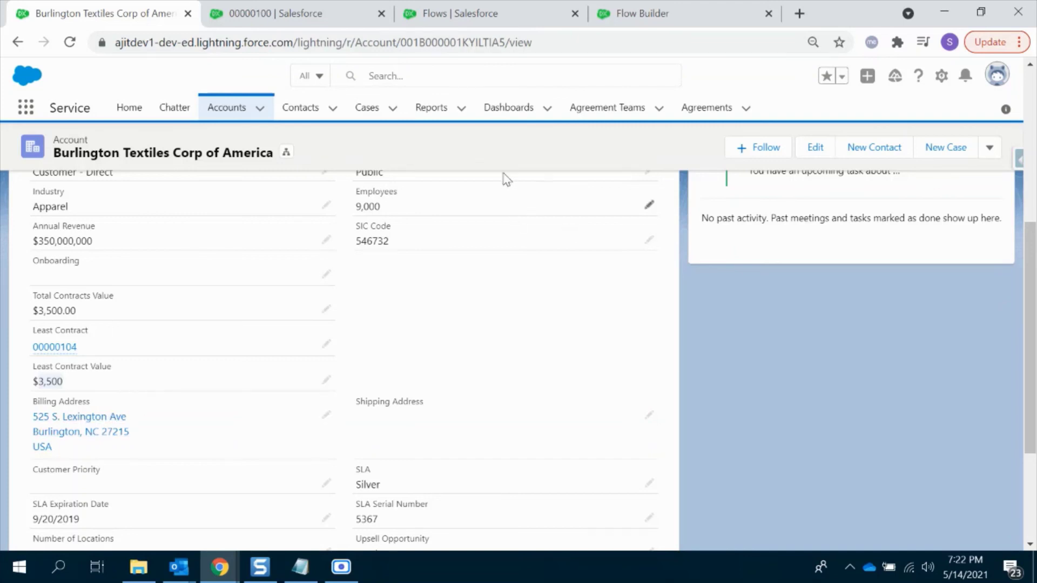
# Review the sort order and the maximum number of items in the flow's Collection Sort element, leaving it without changes.
pyautogui.click(626, 14)
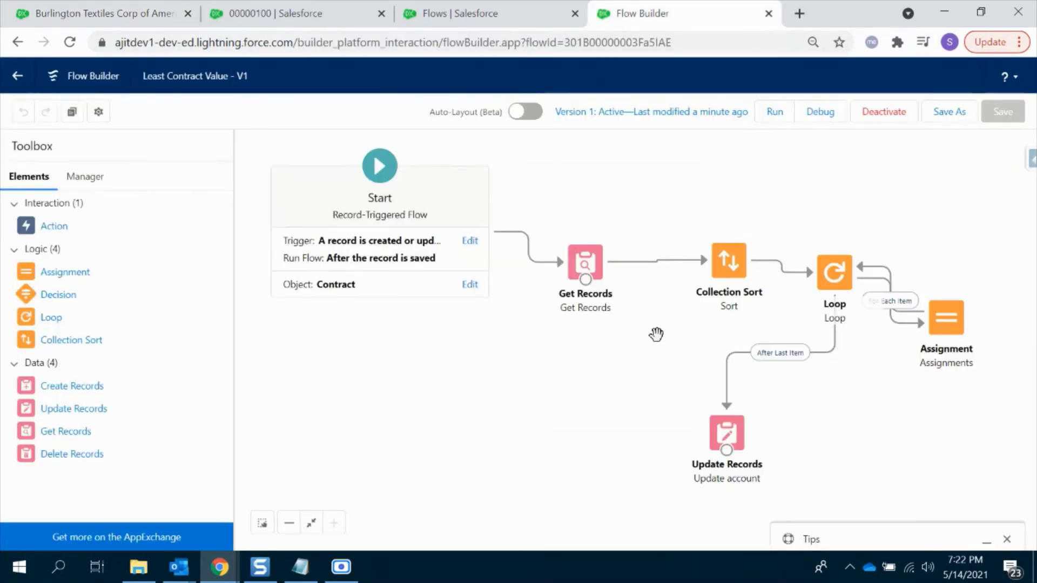
pyautogui.doubleClick(727, 269)
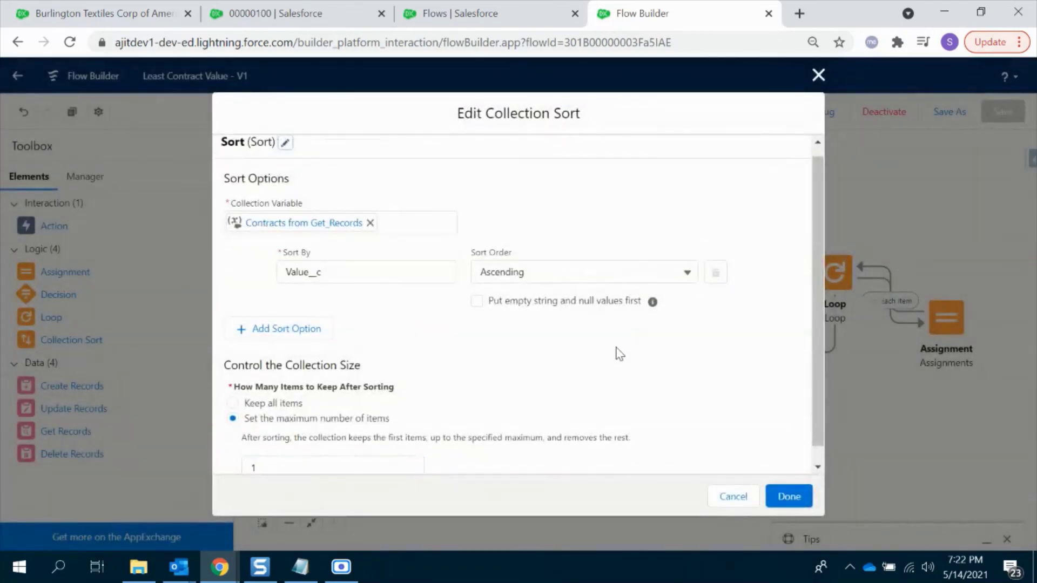
pyautogui.scroll(-1, 620, 360)
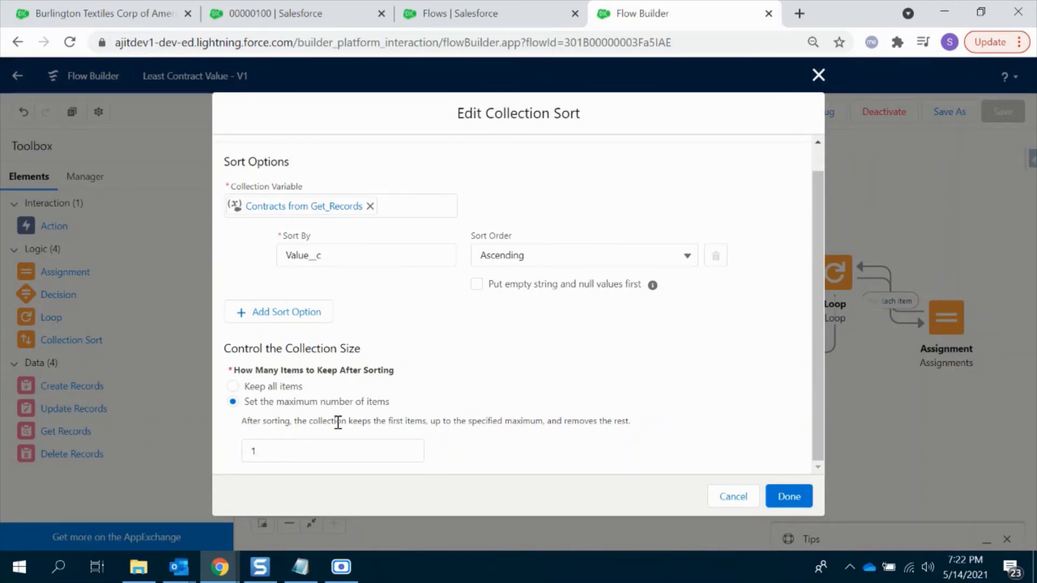
pyautogui.click(732, 497)
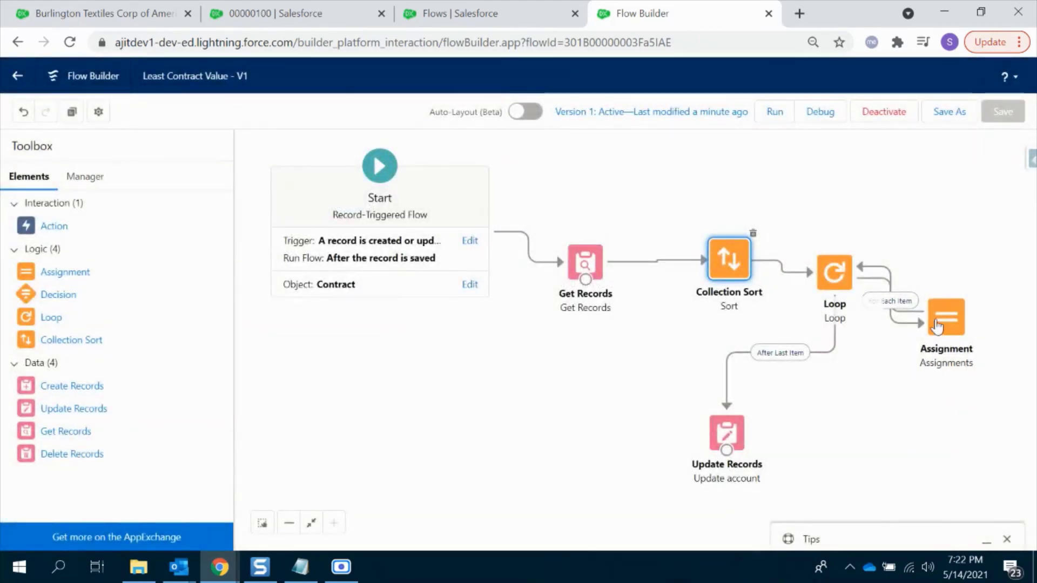
# Inspect the operator options for Least_Value in the flow's Assignments element, and close it without changes.
pyautogui.doubleClick(951, 332)
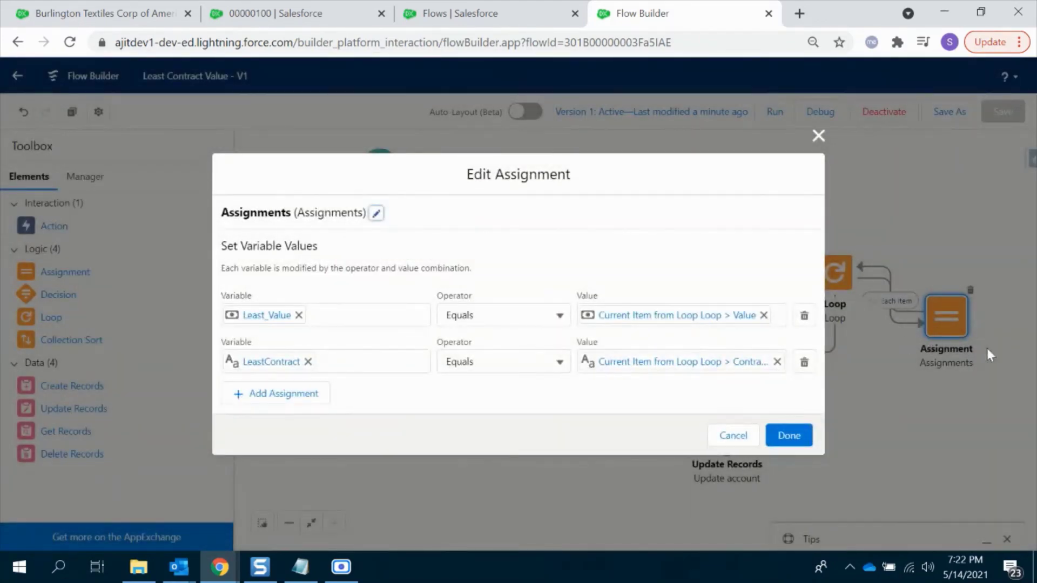
pyautogui.click(488, 315)
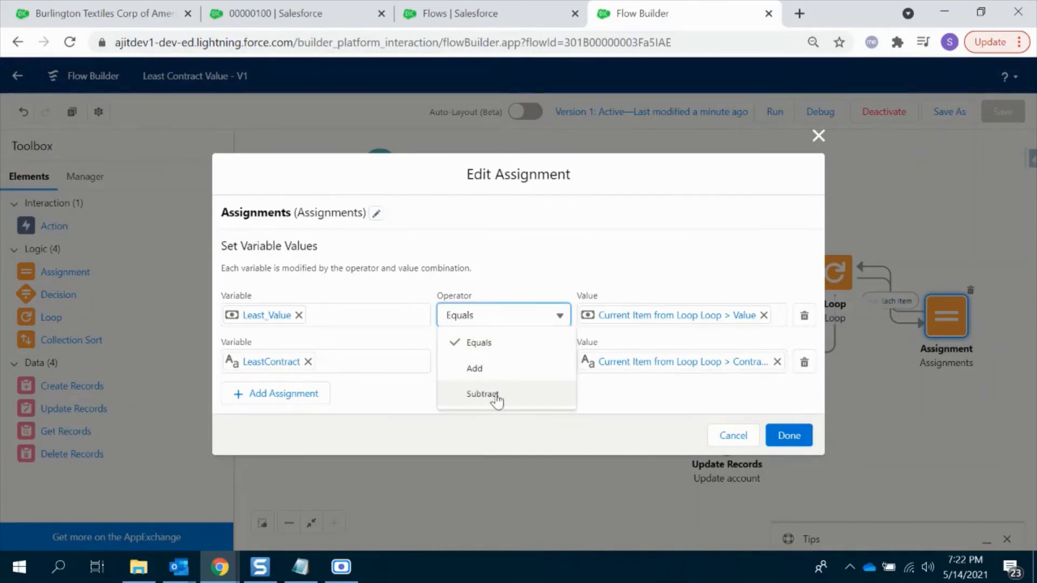
pyautogui.click(721, 436)
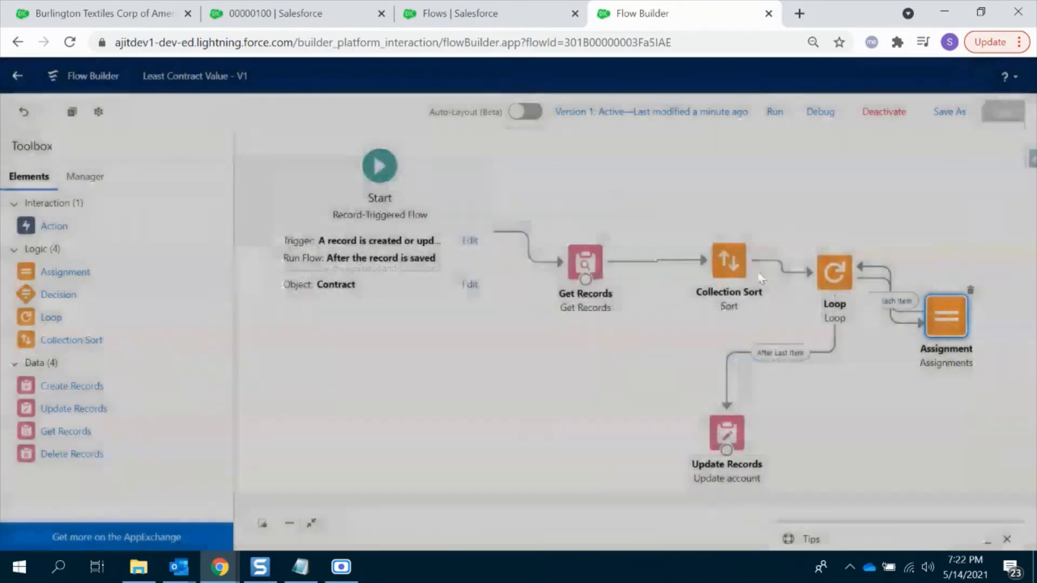
# Recheck the Collection Sort element's collection size setting and the available Least_Value operators in the Assignments element.
pyautogui.doubleClick(726, 261)
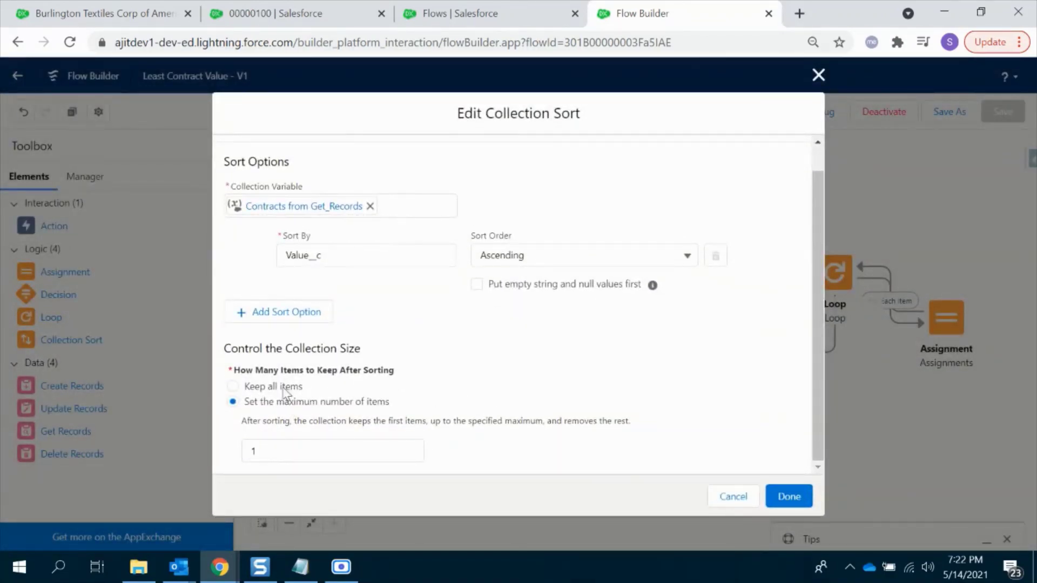
pyautogui.click(789, 496)
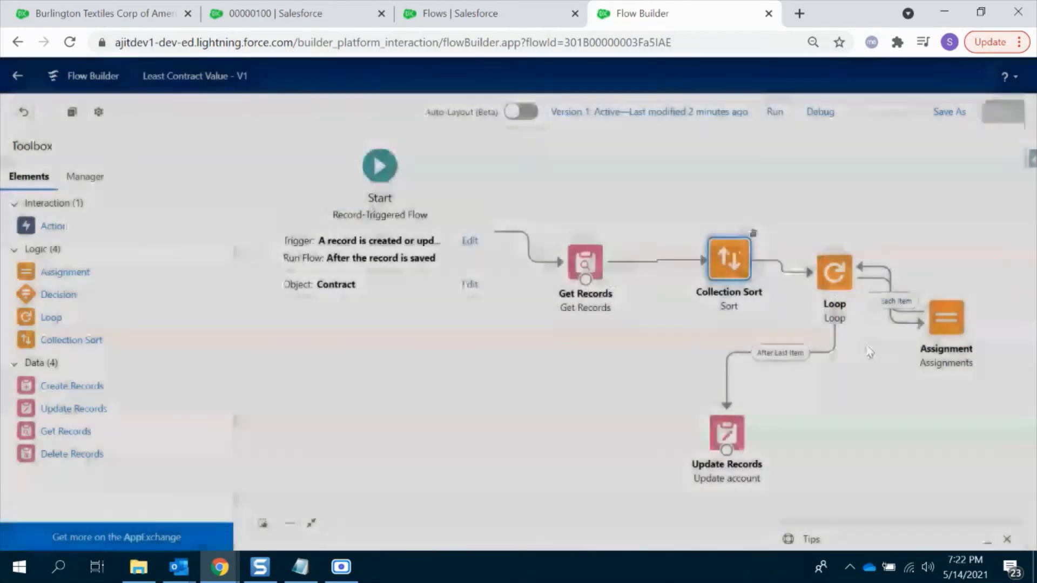
pyautogui.doubleClick(945, 317)
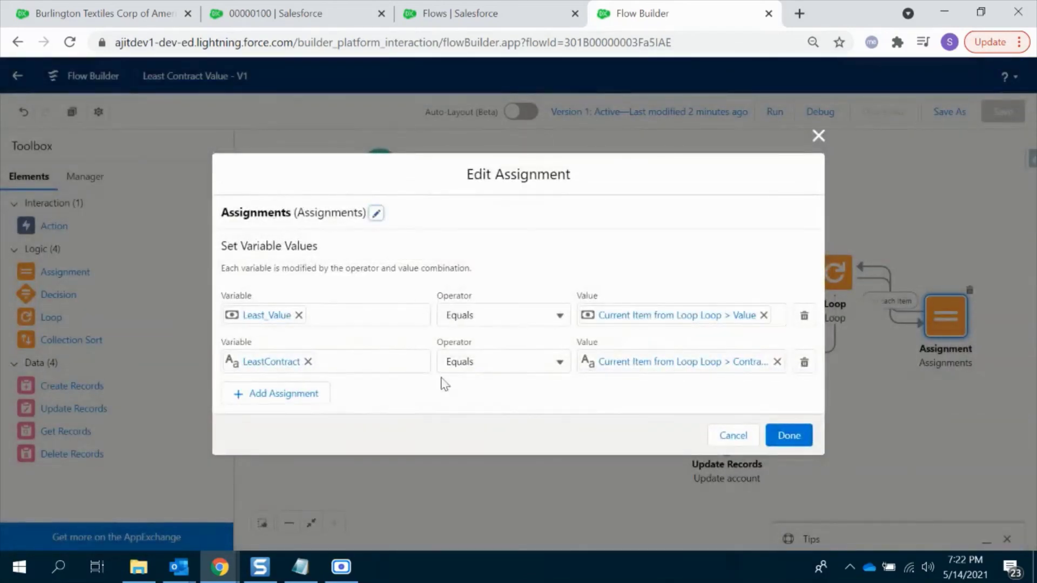
pyautogui.click(494, 315)
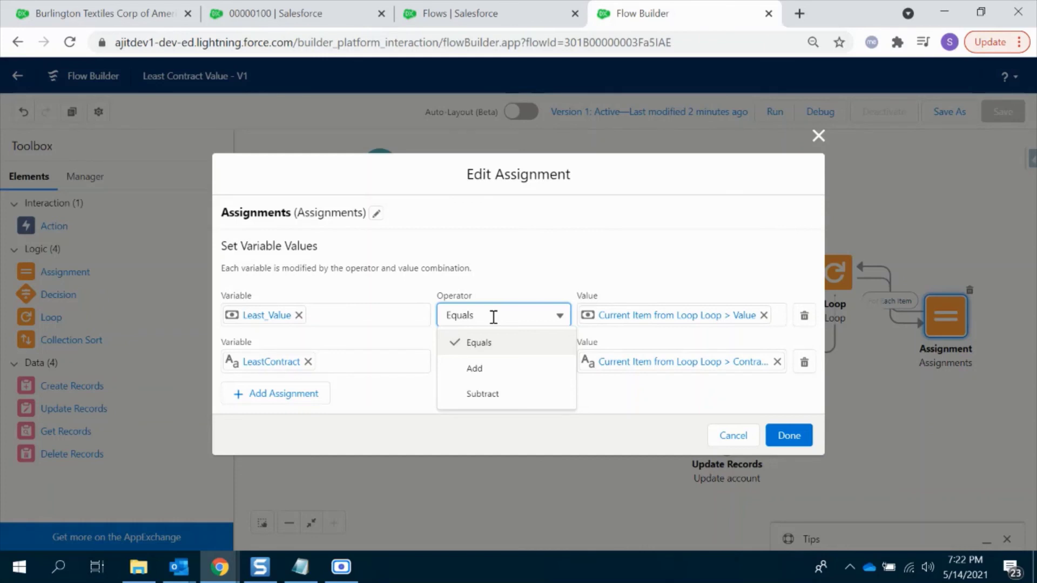
pyautogui.click(606, 399)
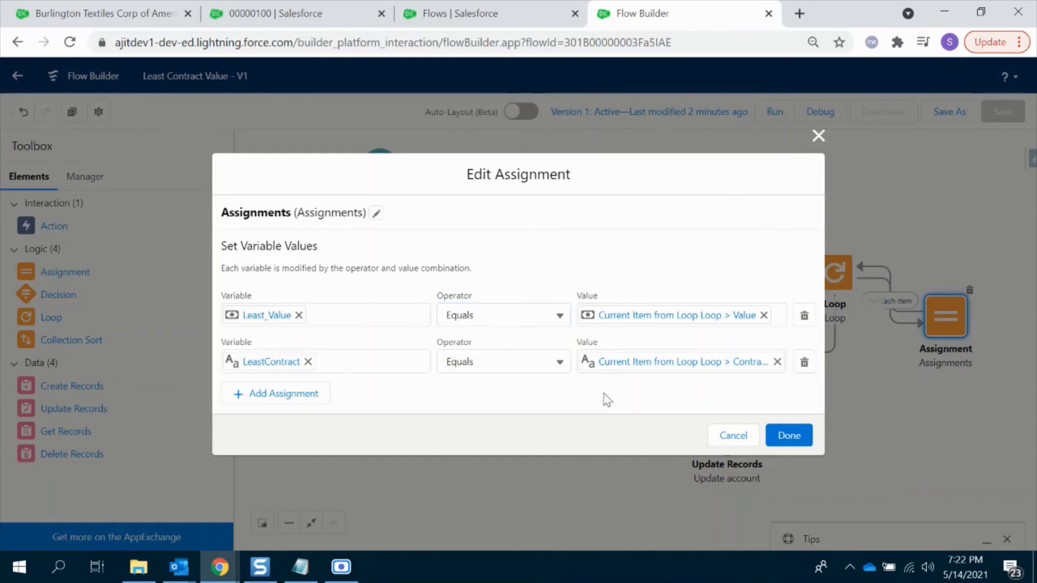